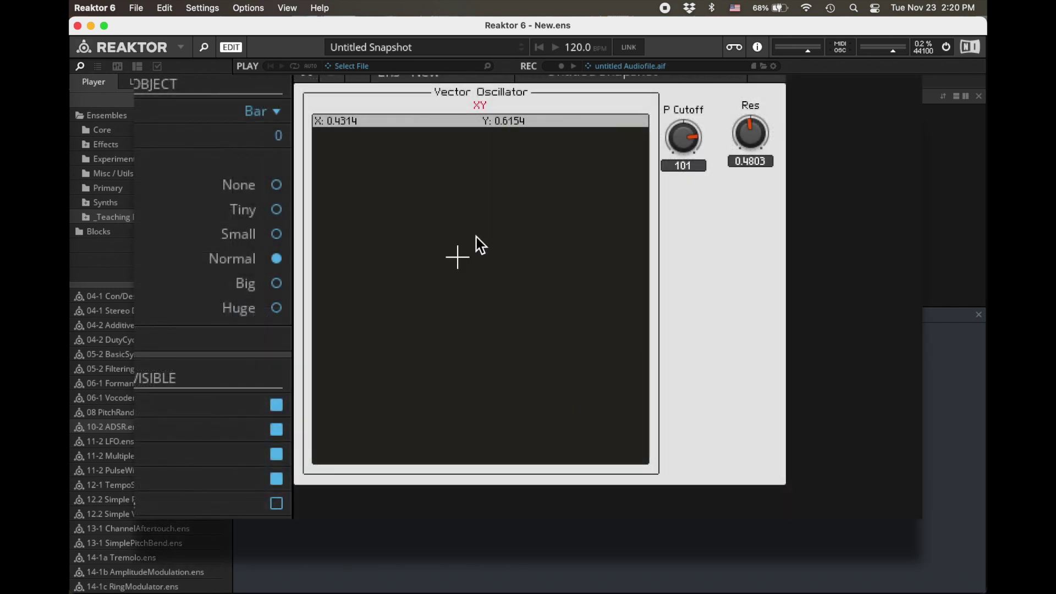
Preview the finished Vector Oscillator's crossfade by moving its XY pad point.
{"action": "left_click_drag", "start_coordinate": [630, 167], "coordinate": [493, 238]}
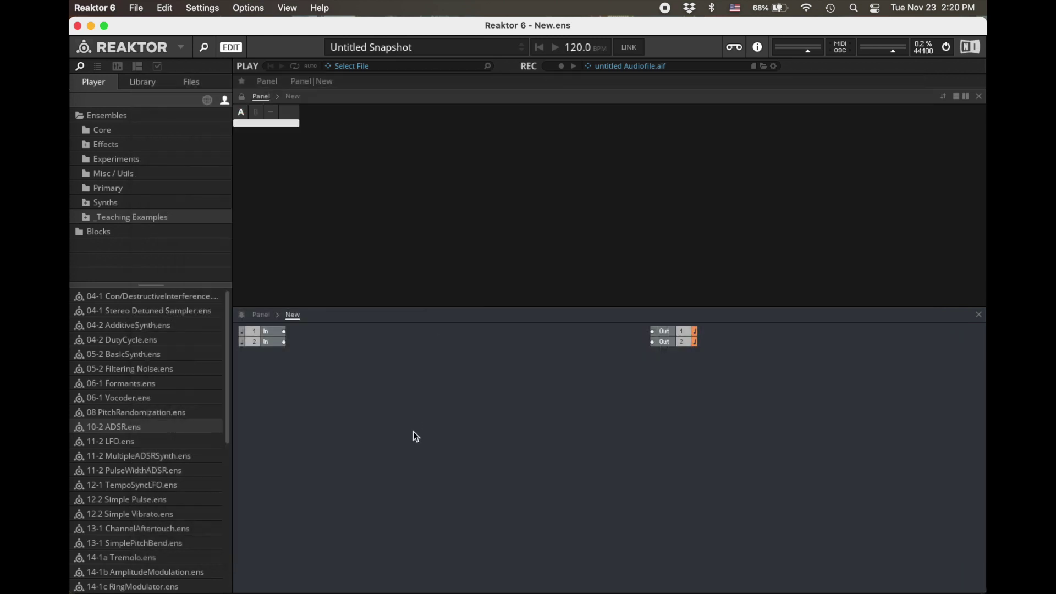
Delete the two audio In modules and insert an XY pad from Built-In Module > Panel.
{"action": "left_click_drag", "start_coordinate": [425, 433], "coordinate": [253, 329]}
{"action": "key", "text": "Delete"}
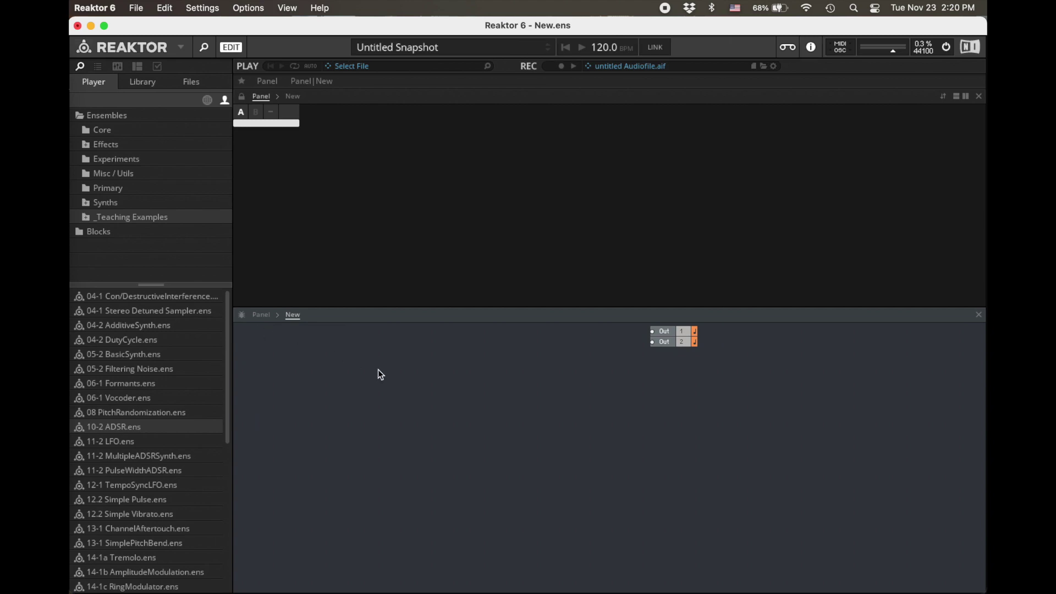
{"action": "right_click", "coordinate": [378, 369]}
{"action": "mouse_move", "coordinate": [394, 372]}
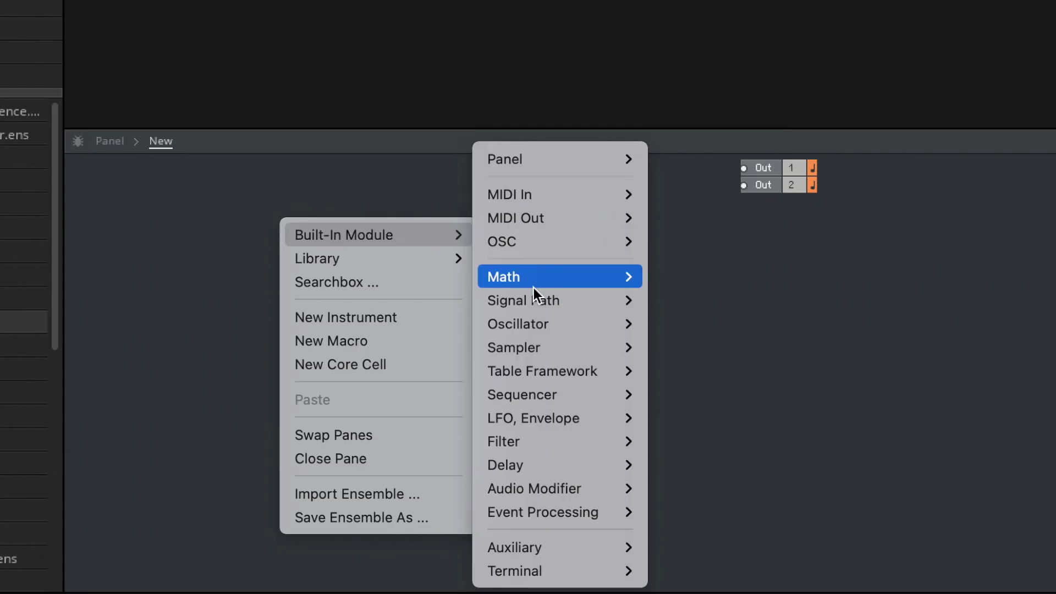
{"action": "mouse_move", "coordinate": [559, 156]}
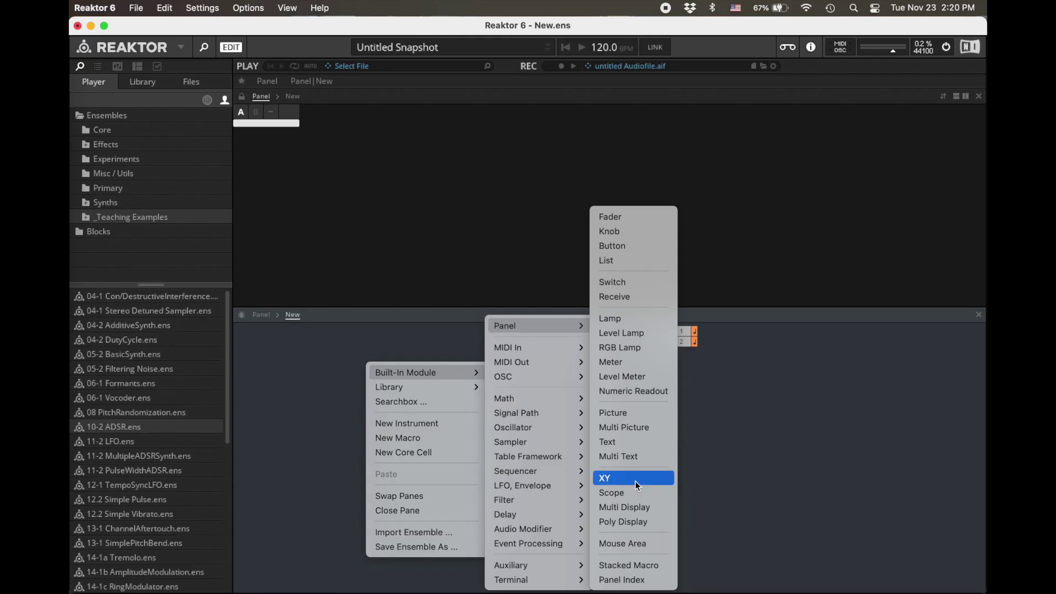
{"action": "left_click", "coordinate": [718, 411]}
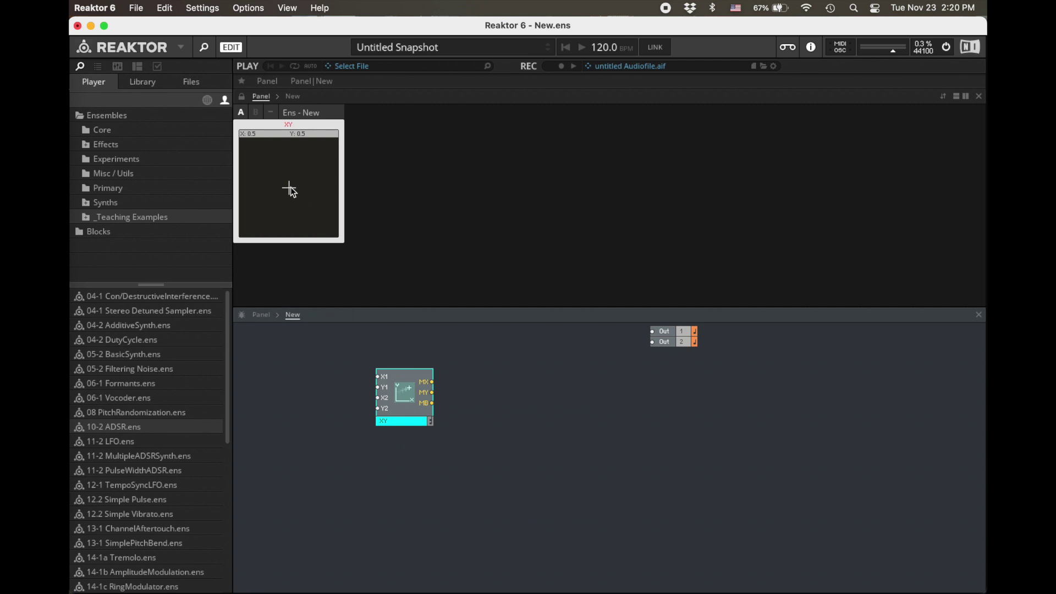
Test the XY pad readouts, ending at X 0.5503, Y 0.604, and reposition the XY and Out modules.
{"action": "mouse_move", "coordinate": [291, 190]}
{"action": "left_mouse_down"}
{"action": "mouse_move", "coordinate": [264, 159]}
{"action": "mouse_move", "coordinate": [269, 224]}
{"action": "mouse_move", "coordinate": [320, 175]}
{"action": "mouse_move", "coordinate": [265, 161]}
{"action": "mouse_move", "coordinate": [266, 206]}
{"action": "mouse_move", "coordinate": [295, 182]}
{"action": "left_mouse_up"}
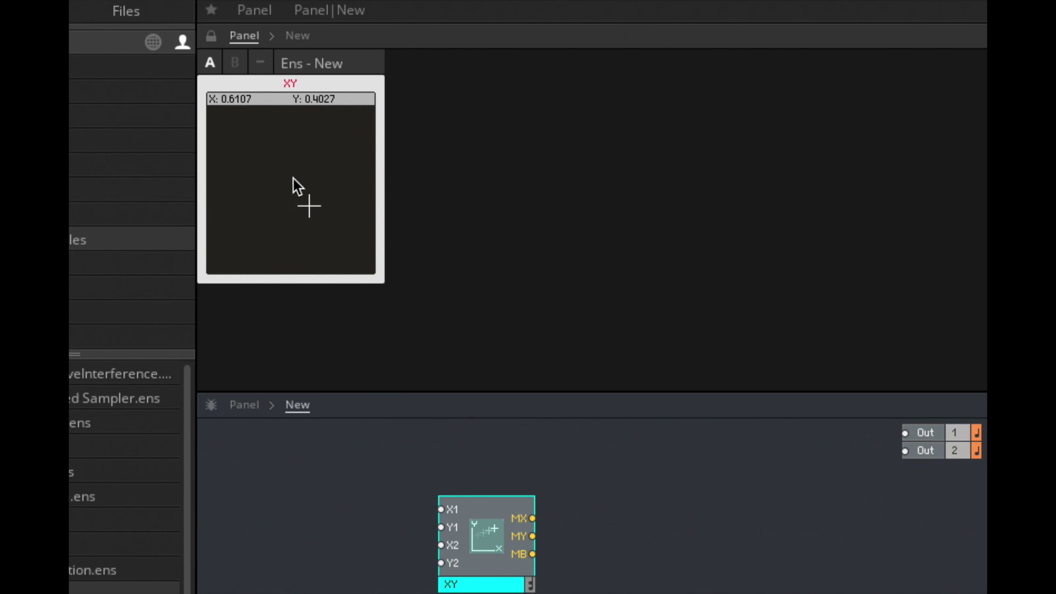
{"action": "left_click_drag", "start_coordinate": [303, 212], "coordinate": [298, 184]}
{"action": "left_click_drag", "start_coordinate": [496, 511], "coordinate": [404, 518]}
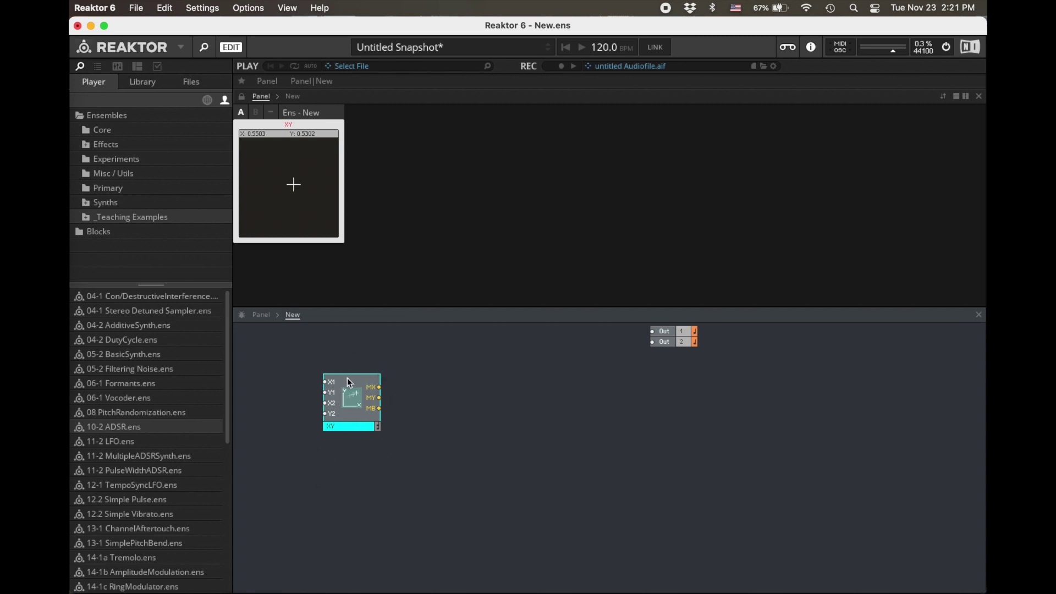
{"action": "left_click_drag", "start_coordinate": [269, 205], "coordinate": [300, 201]}
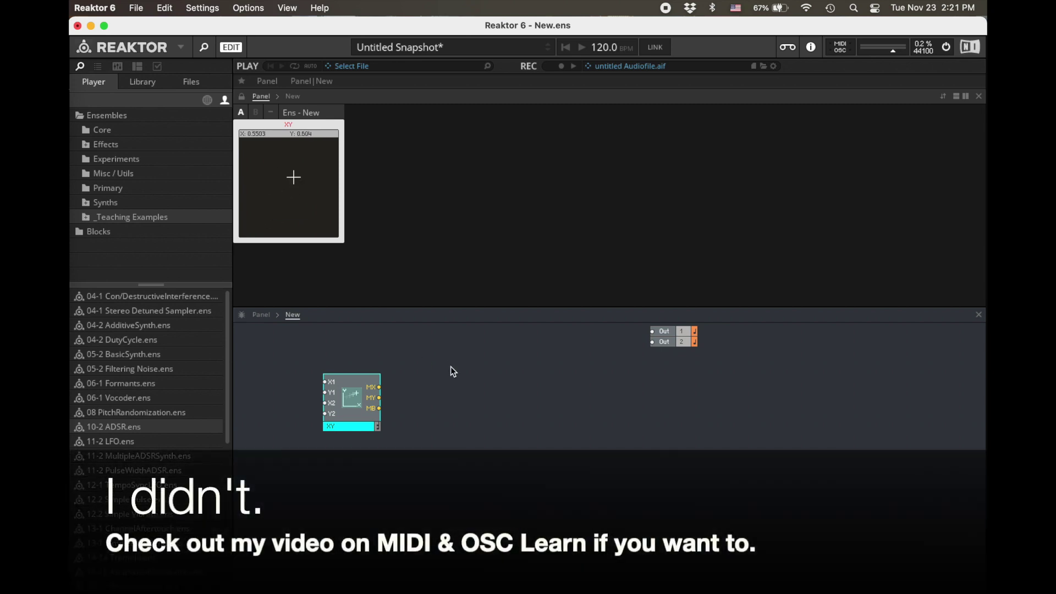
{"action": "left_click_drag", "start_coordinate": [670, 334], "coordinate": [665, 397]}
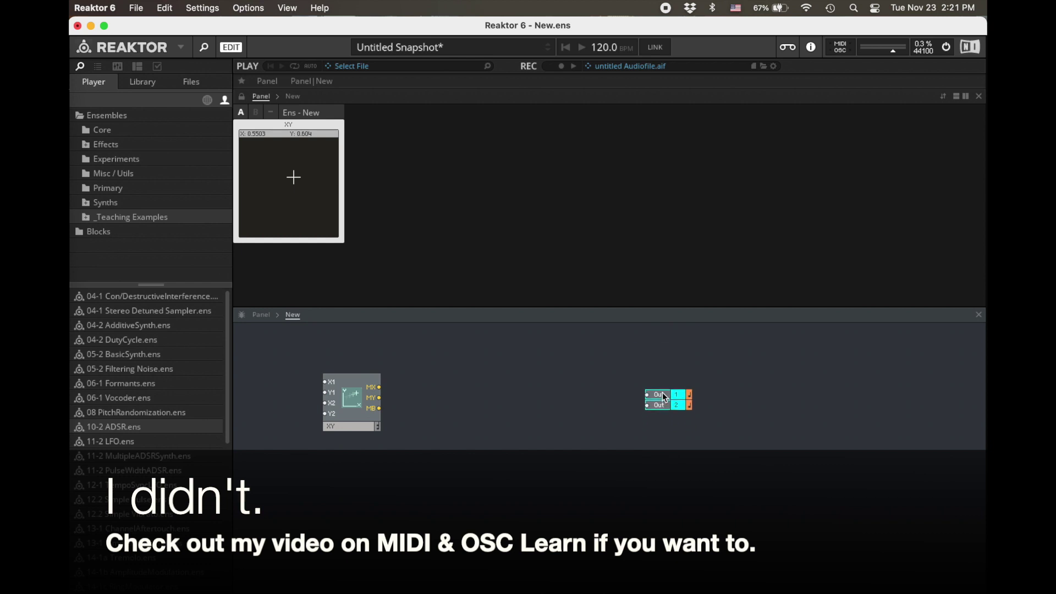
Add a Sawtooth Oscillator module to the structure.
{"action": "left_click", "coordinate": [582, 505]}
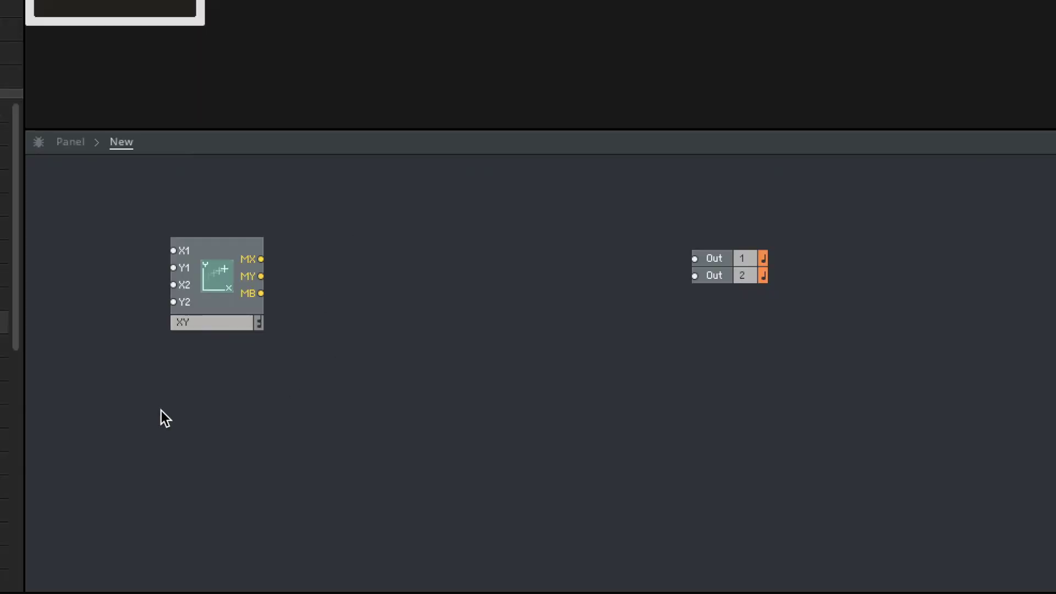
{"action": "double_click", "coordinate": [161, 411]}
{"action": "type", "text": "saw"}
{"action": "key", "text": "Down"}
{"action": "key", "text": "Down"}
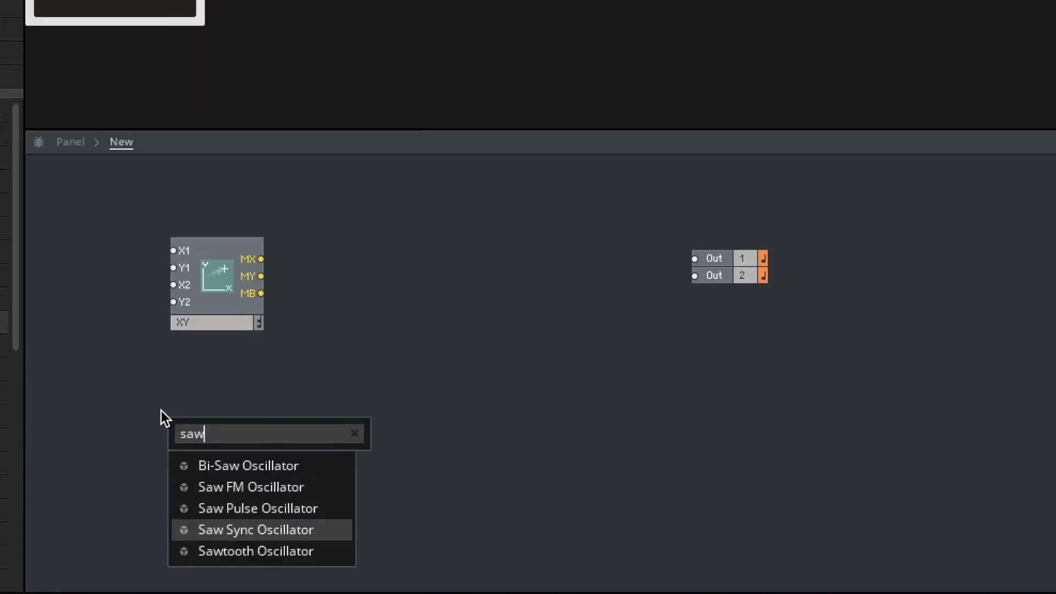
{"action": "key", "text": "Down"}
{"action": "key", "text": "Return"}
{"action": "left_click", "coordinate": [117, 388]}
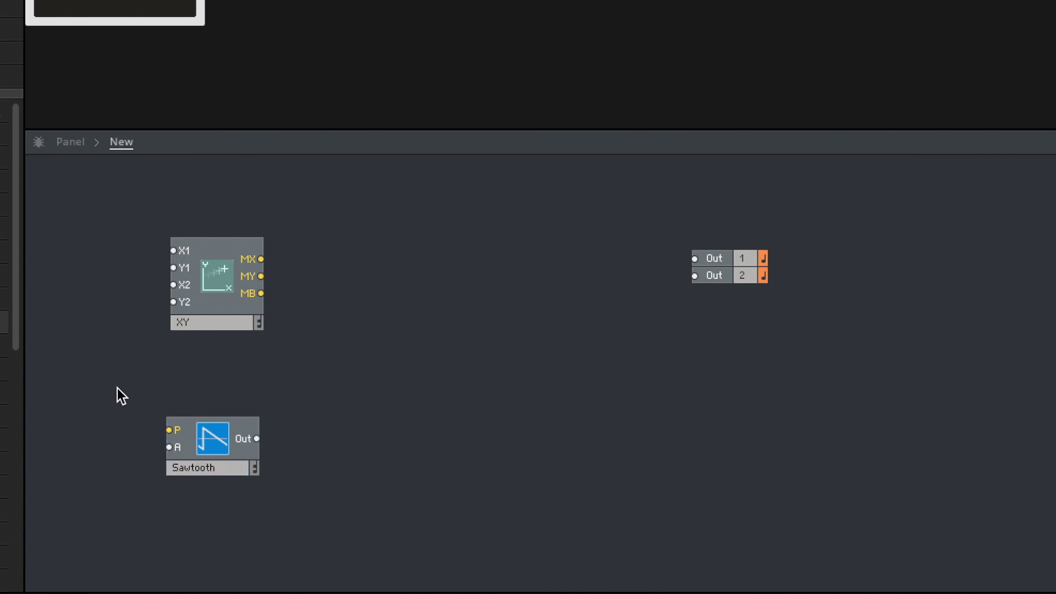
{"action": "left_click", "coordinate": [227, 438]}
{"action": "left_click", "coordinate": [140, 427]}
Add a NotePitch module wired to the Sawtooth pitch, plus a Gate module beneath it.
{"action": "double_click", "coordinate": [139, 427]}
{"action": "type", "text": "not"}
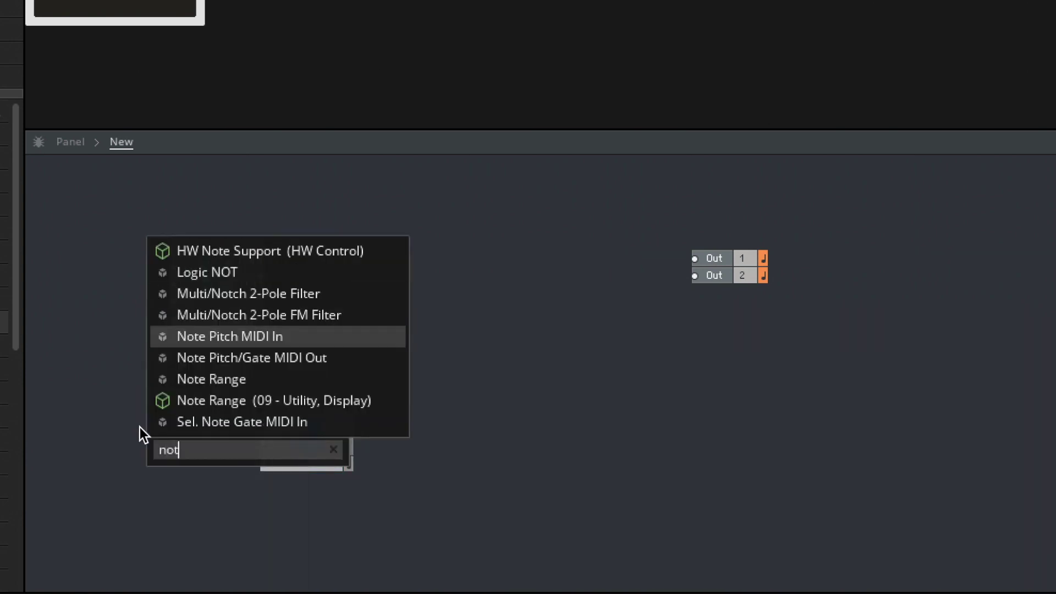
{"action": "type", "text": "e"}
{"action": "key", "text": "Return"}
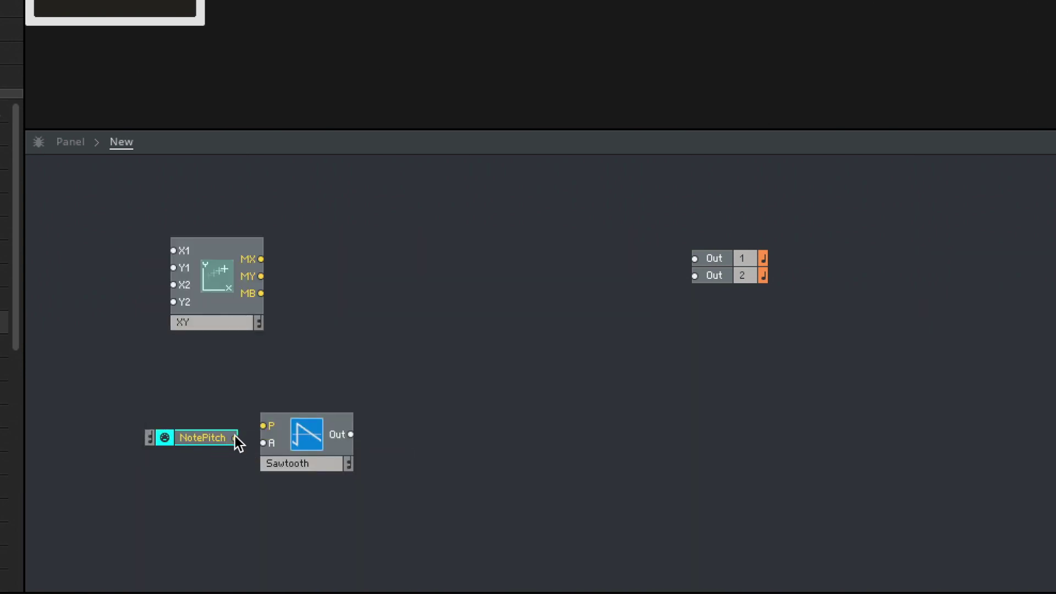
{"action": "left_click_drag", "start_coordinate": [234, 438], "coordinate": [123, 426]}
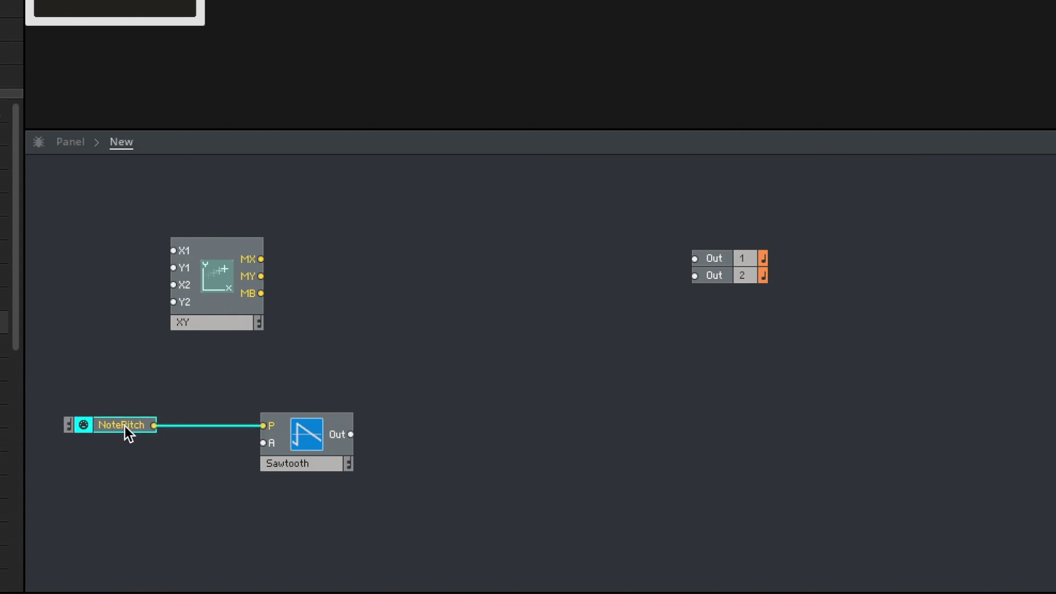
{"action": "left_click", "coordinate": [113, 475]}
{"action": "double_click", "coordinate": [114, 475]}
{"action": "type", "text": "gate"}
{"action": "key", "text": "Return"}
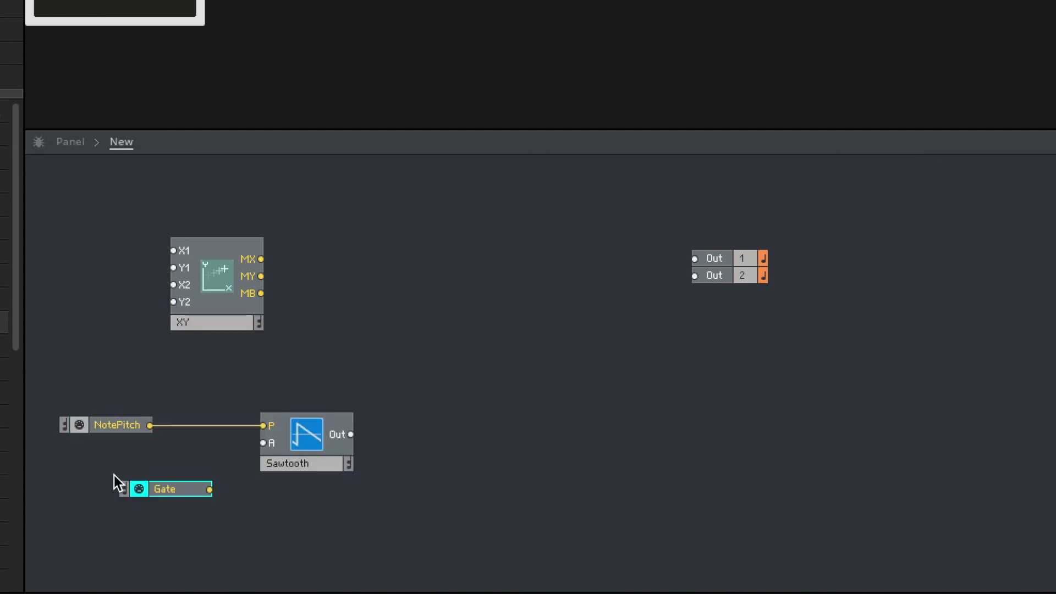
{"action": "left_click_drag", "start_coordinate": [170, 491], "coordinate": [70, 447]}
Add an AR envelope triggered by Gate that drives the Sawtooth's A input.
{"action": "left_click", "coordinate": [127, 548]}
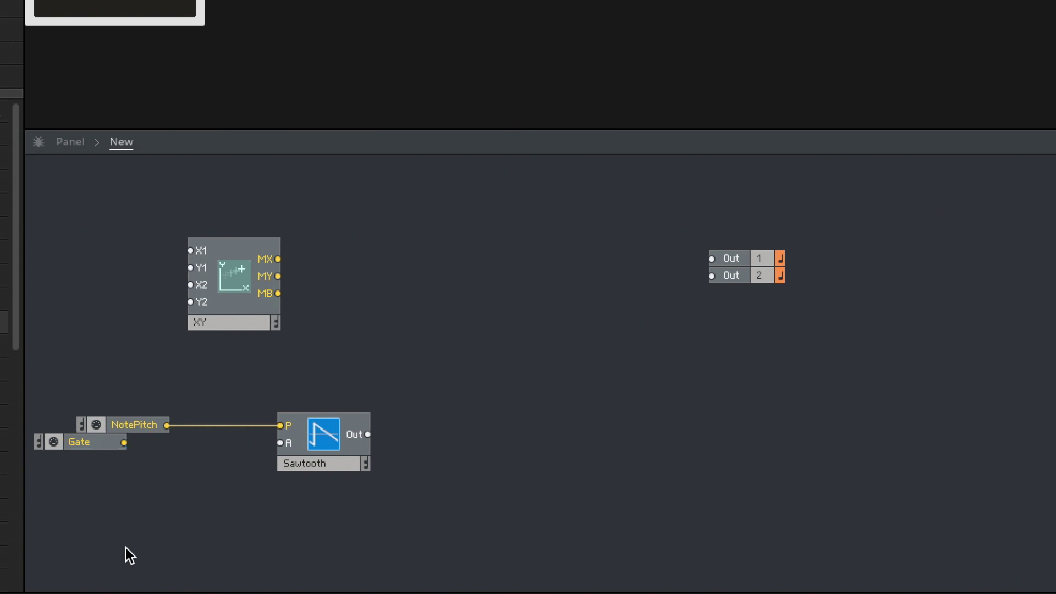
{"action": "double_click", "coordinate": [127, 548]}
{"action": "type", "text": "ar"}
{"action": "key", "text": "Return"}
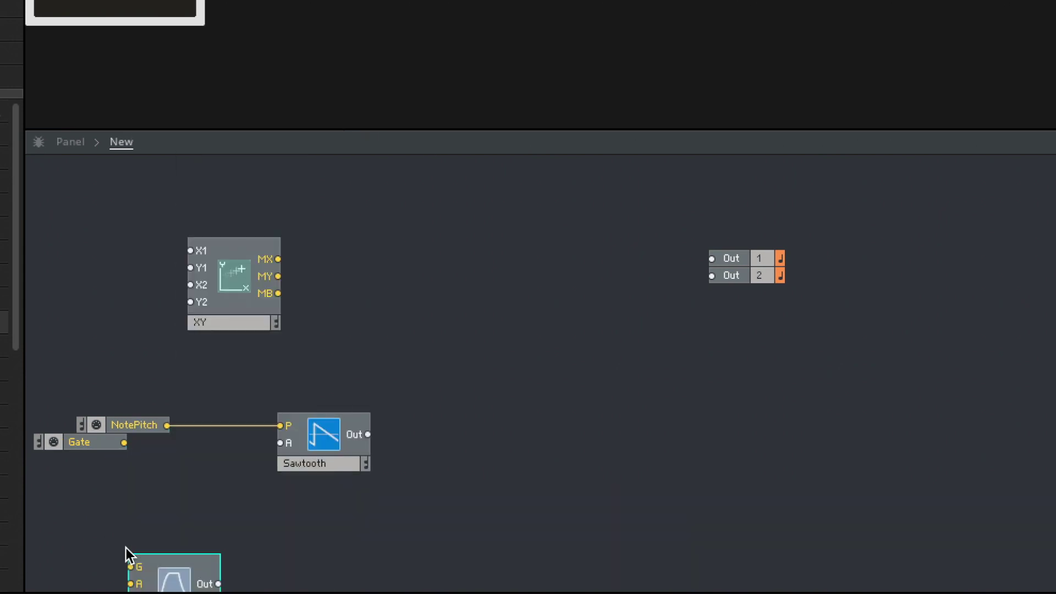
{"action": "left_click_drag", "start_coordinate": [124, 443], "coordinate": [197, 452]}
{"action": "left_click_drag", "start_coordinate": [89, 445], "coordinate": [85, 450]}
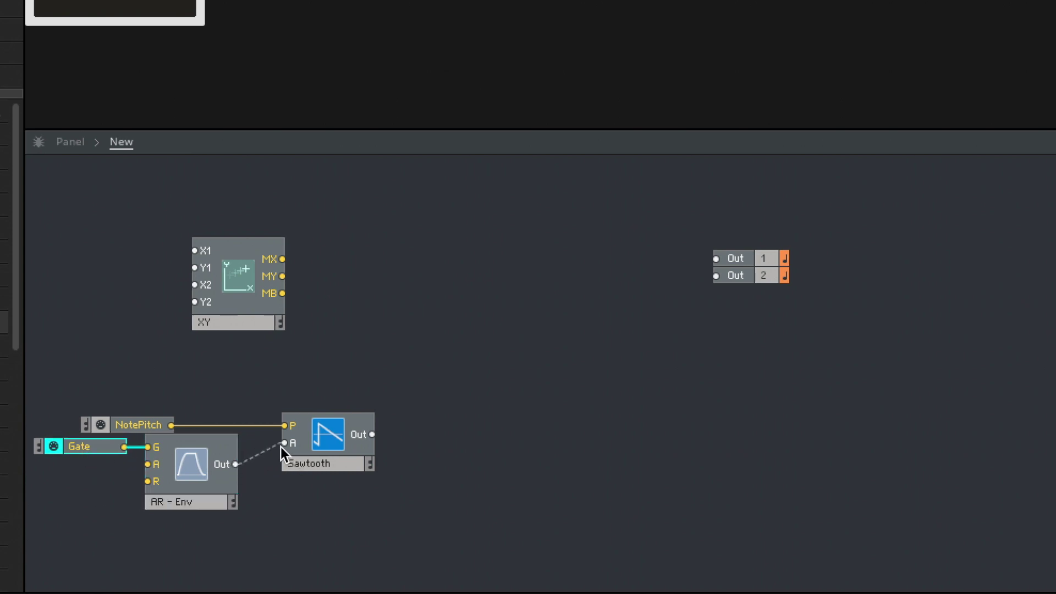
{"action": "left_click_drag", "start_coordinate": [141, 423], "coordinate": [141, 413]}
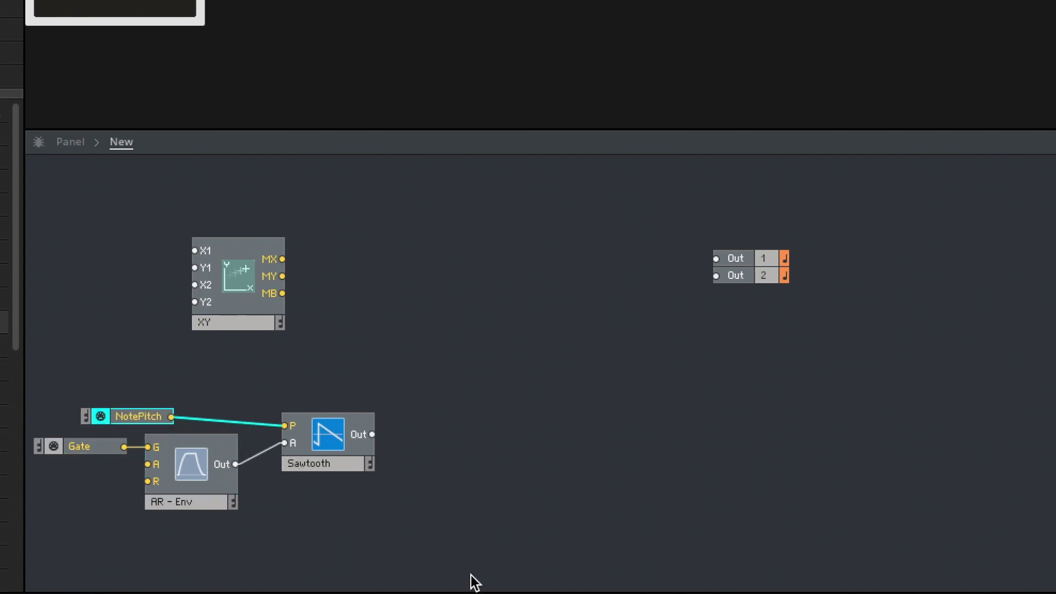
Wire the Sawtooth output to Out 1 and Out 2.
{"action": "left_click", "coordinate": [467, 559]}
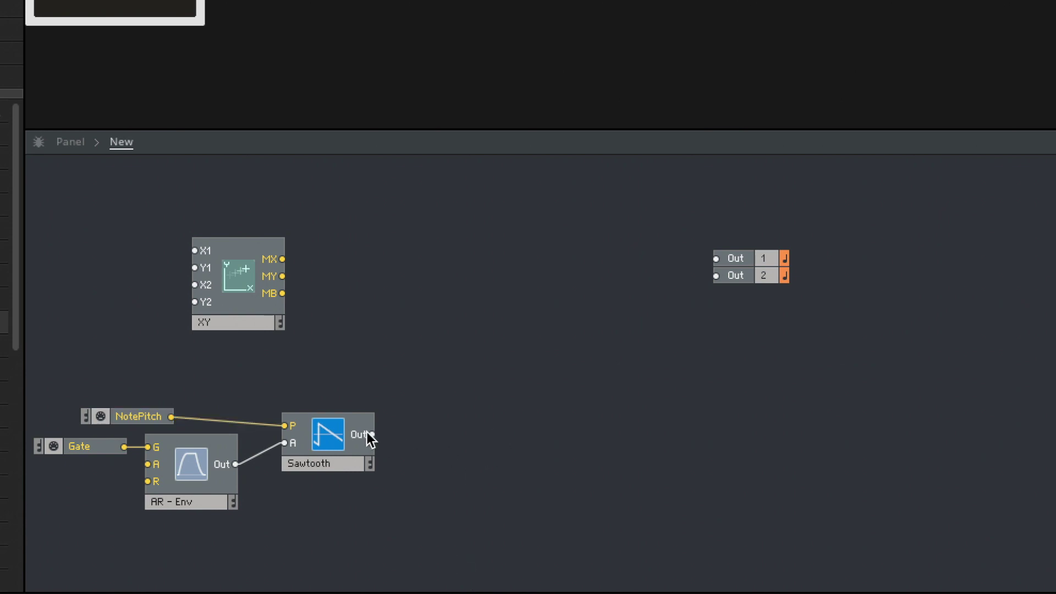
{"action": "left_click_drag", "start_coordinate": [369, 433], "coordinate": [716, 258]}
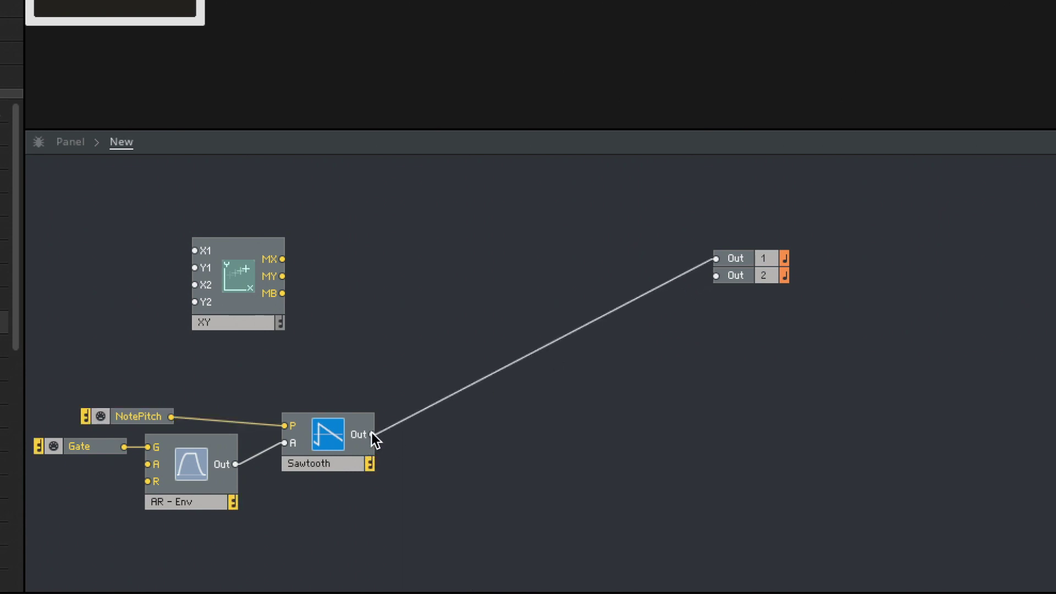
{"action": "left_click_drag", "start_coordinate": [372, 432], "coordinate": [718, 277]}
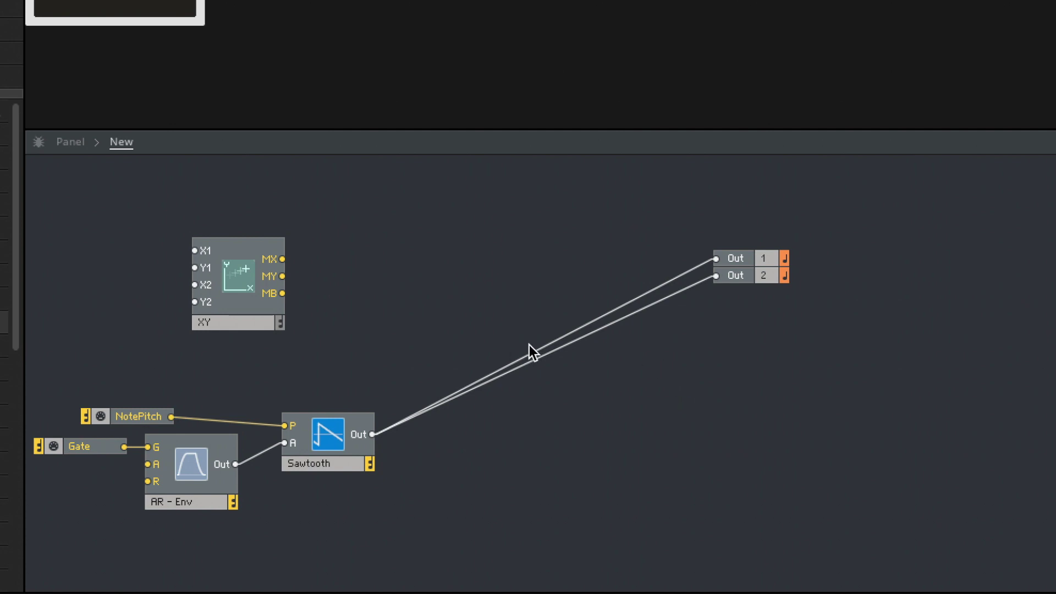
Remove the Sawtooth-to-Out wires and move the Out module up and right.
{"action": "key", "text": "Delete"}
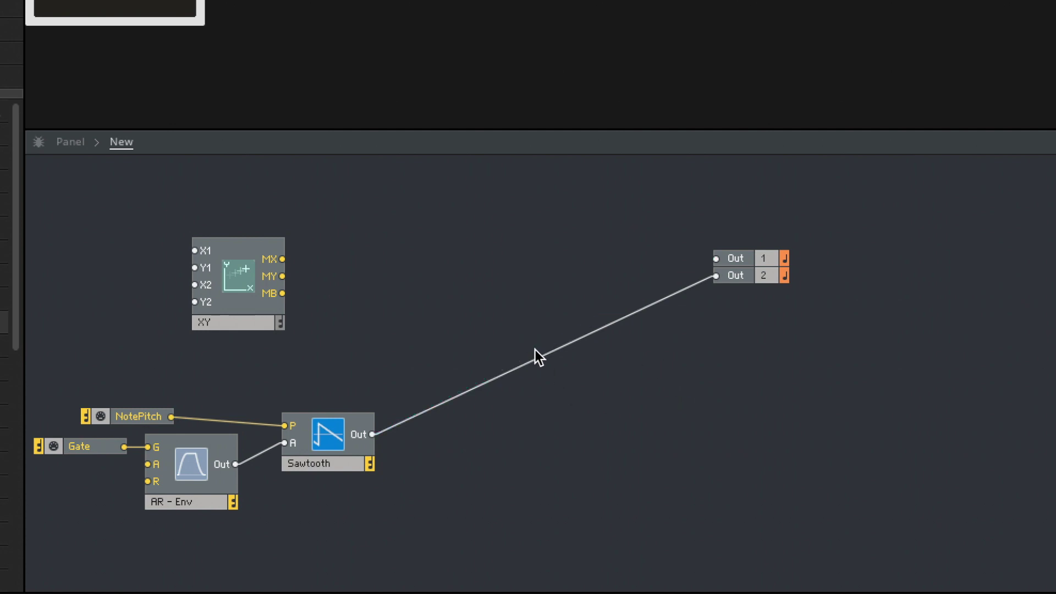
{"action": "key", "text": "Delete"}
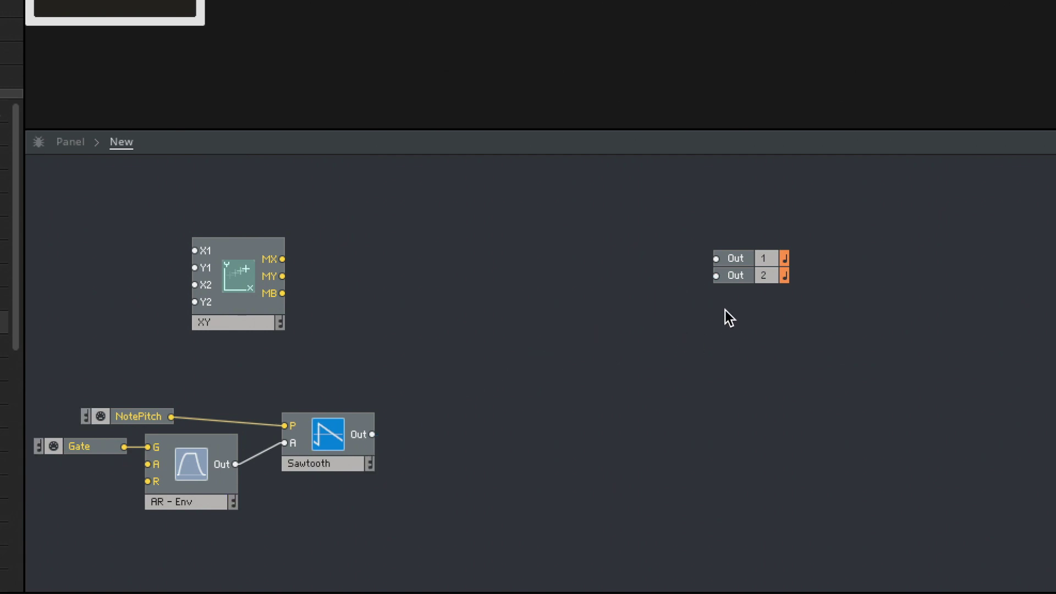
{"action": "left_click", "coordinate": [731, 259]}
{"action": "left_click_drag", "start_coordinate": [732, 258], "coordinate": [817, 241]}
{"action": "left_click", "coordinate": [715, 259]}
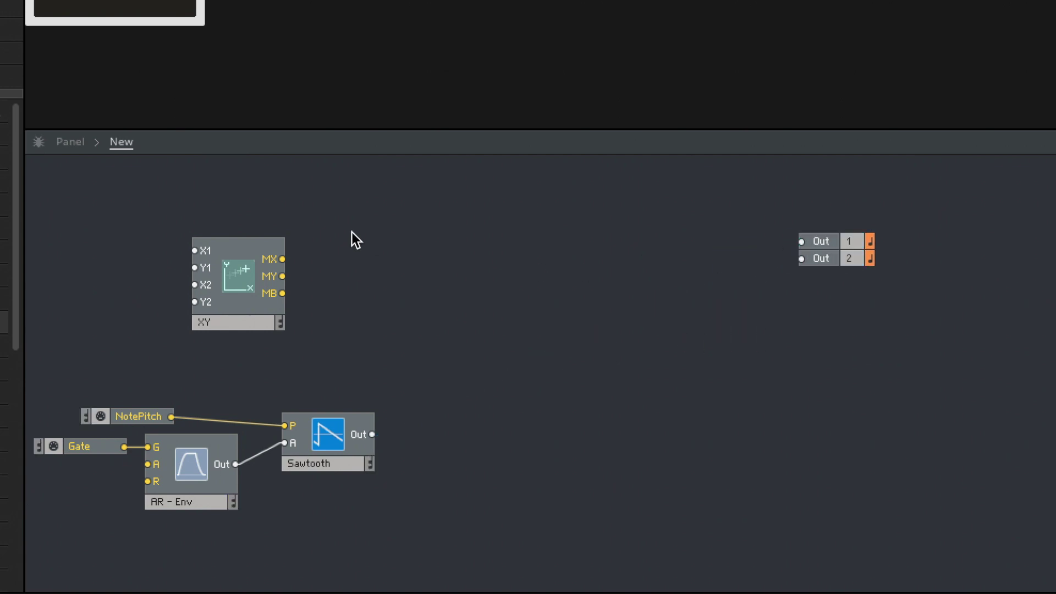
Add a Multiply module taking XY MX and the Sawtooth, feeding the outputs.
{"action": "double_click", "coordinate": [411, 246]}
{"action": "type", "text": "mul"}
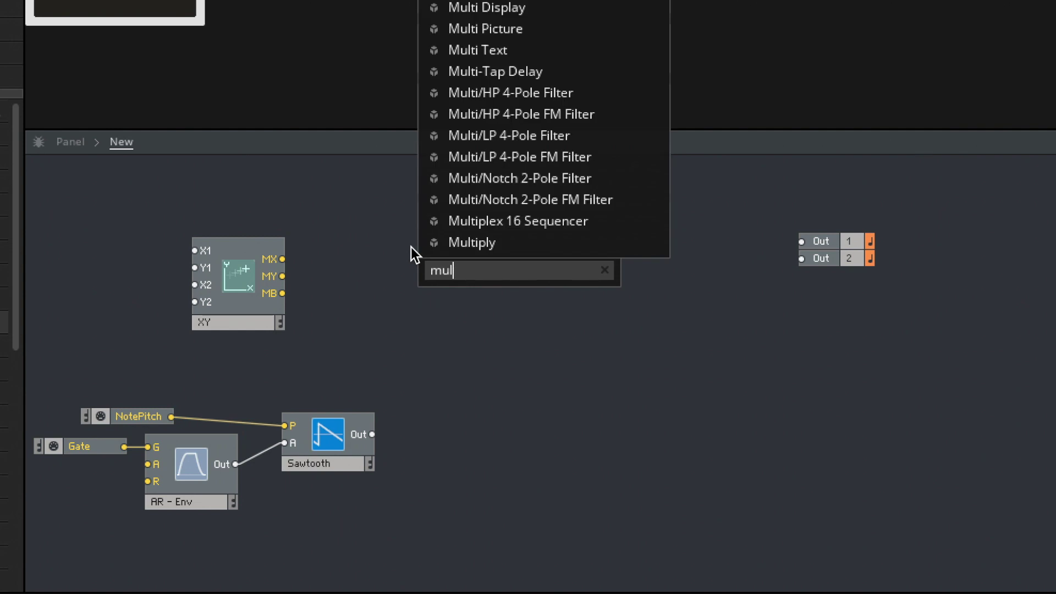
{"action": "left_click", "coordinate": [467, 243]}
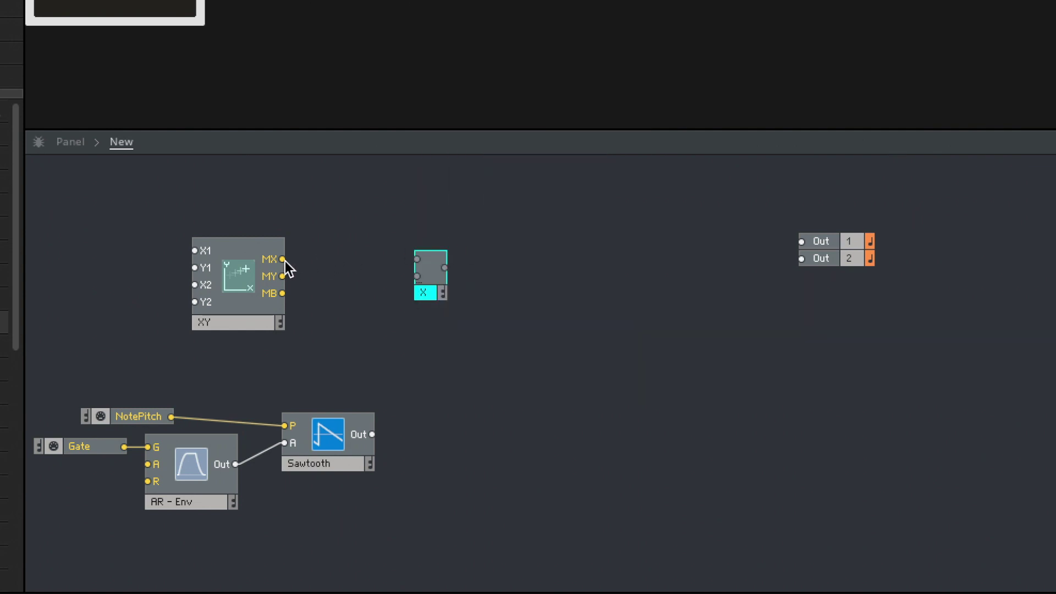
{"action": "left_click_drag", "start_coordinate": [397, 259], "coordinate": [416, 259]}
{"action": "left_click_drag", "start_coordinate": [405, 307], "coordinate": [802, 241]}
{"action": "left_click_drag", "start_coordinate": [446, 267], "coordinate": [643, 242]}
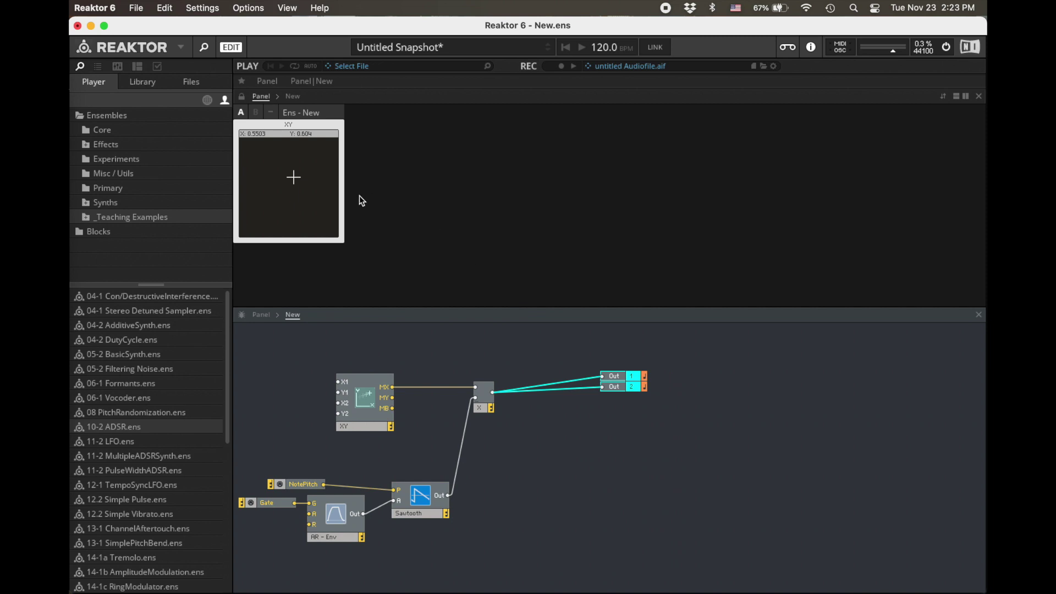
Sweep the XY point left and right to test the volume scaling.
{"action": "left_click_drag", "start_coordinate": [295, 179], "coordinate": [239, 183]}
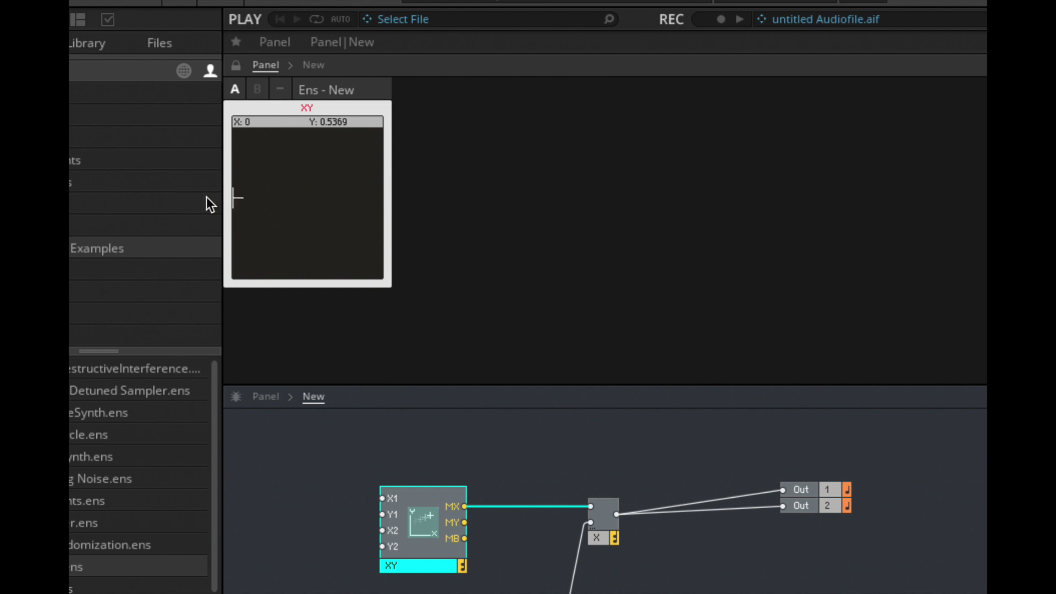
{"action": "mouse_move", "coordinate": [234, 198]}
{"action": "left_mouse_down"}
{"action": "mouse_move", "coordinate": [477, 205]}
{"action": "mouse_move", "coordinate": [219, 201]}
{"action": "left_mouse_up"}
{"action": "mouse_move", "coordinate": [219, 200]}
{"action": "left_mouse_down"}
{"action": "mouse_move", "coordinate": [385, 202]}
{"action": "mouse_move", "coordinate": [225, 201]}
{"action": "left_mouse_up"}
{"action": "left_click_drag", "start_coordinate": [290, 207], "coordinate": [173, 283]}
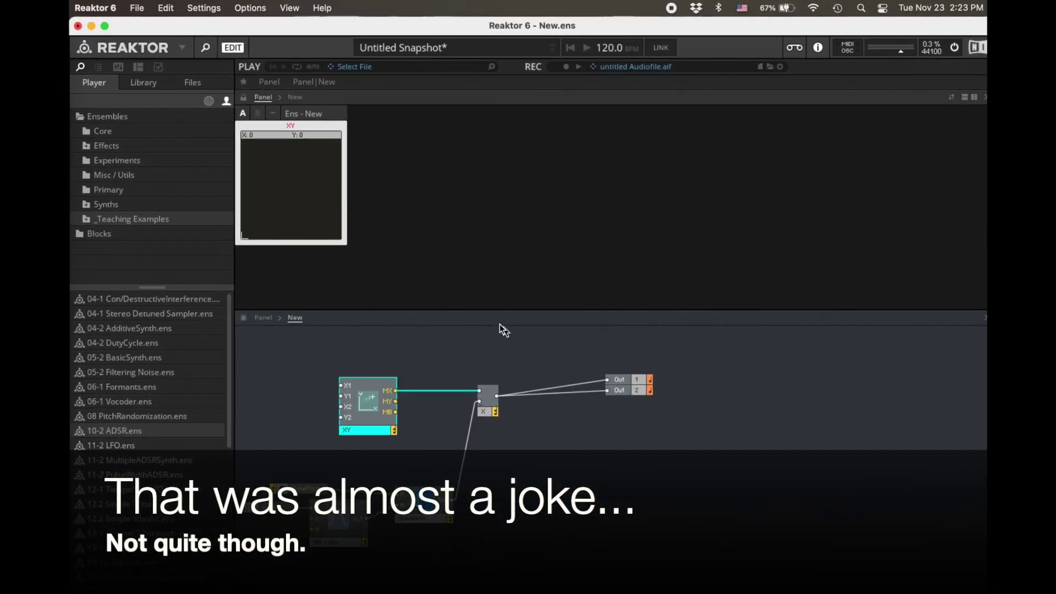
{"action": "left_click", "coordinate": [463, 533]}
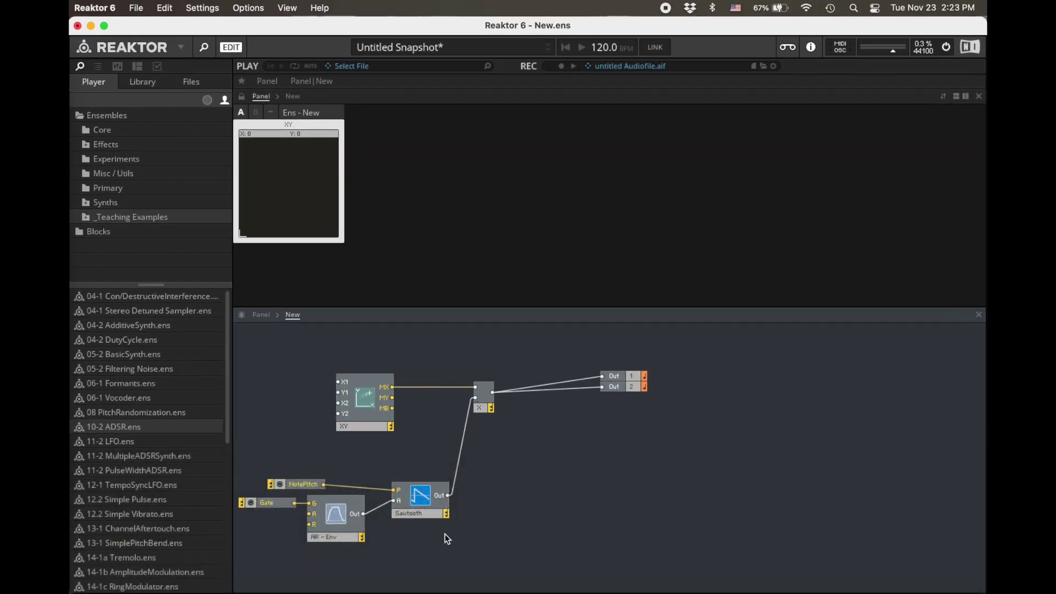
Add a Pulse Oscillator below the Sawtooth, pitched by NotePitch.
{"action": "double_click", "coordinate": [471, 547]}
{"action": "type", "text": "pul"}
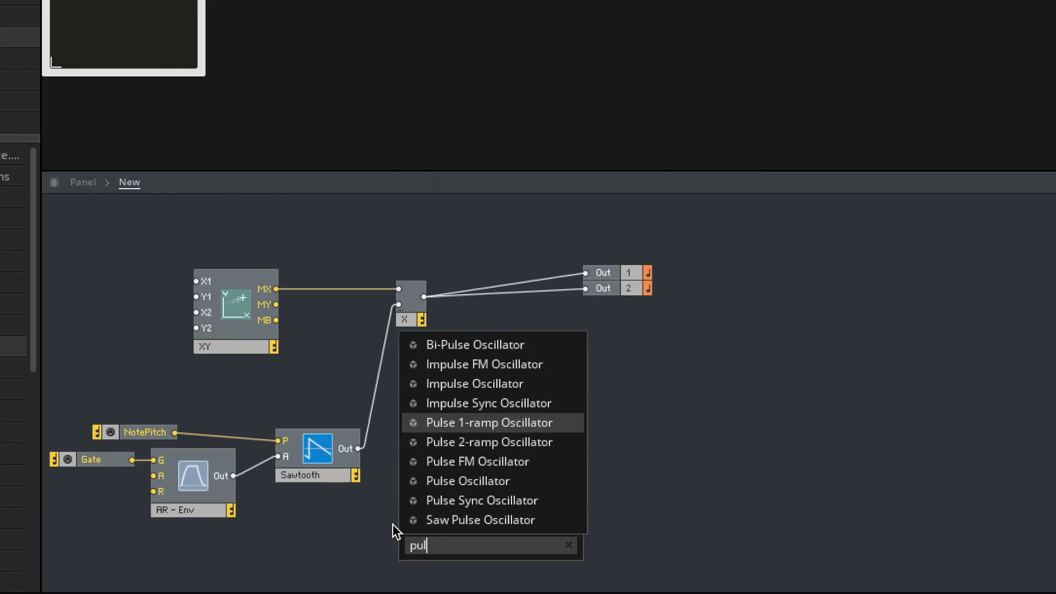
{"action": "key", "text": "Down"}
{"action": "key", "text": "Down"}
{"action": "key", "text": "Down"}
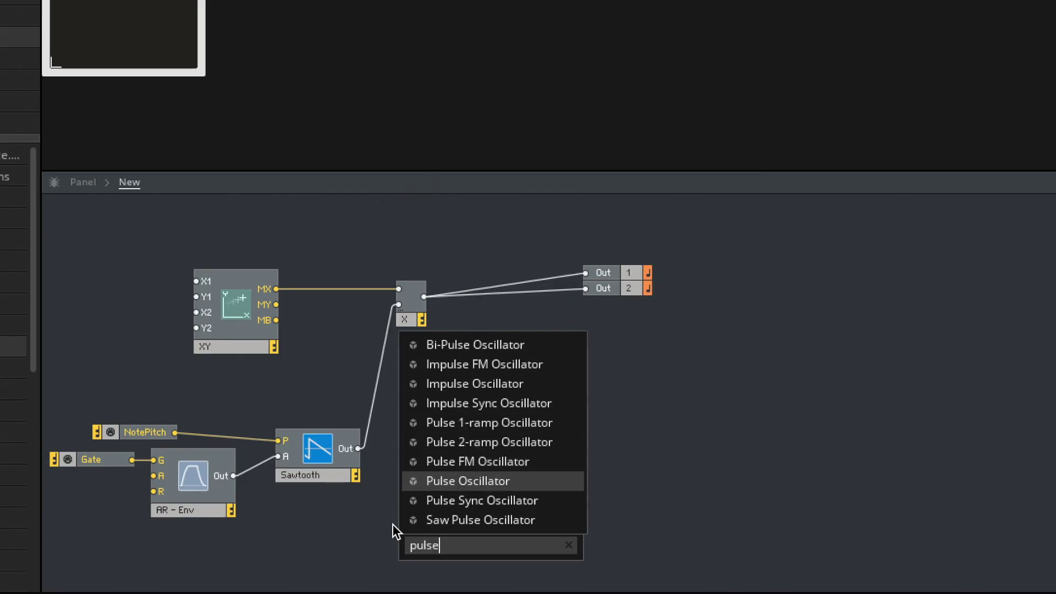
{"action": "key", "text": "Return"}
{"action": "left_click_drag", "start_coordinate": [447, 536], "coordinate": [328, 493]}
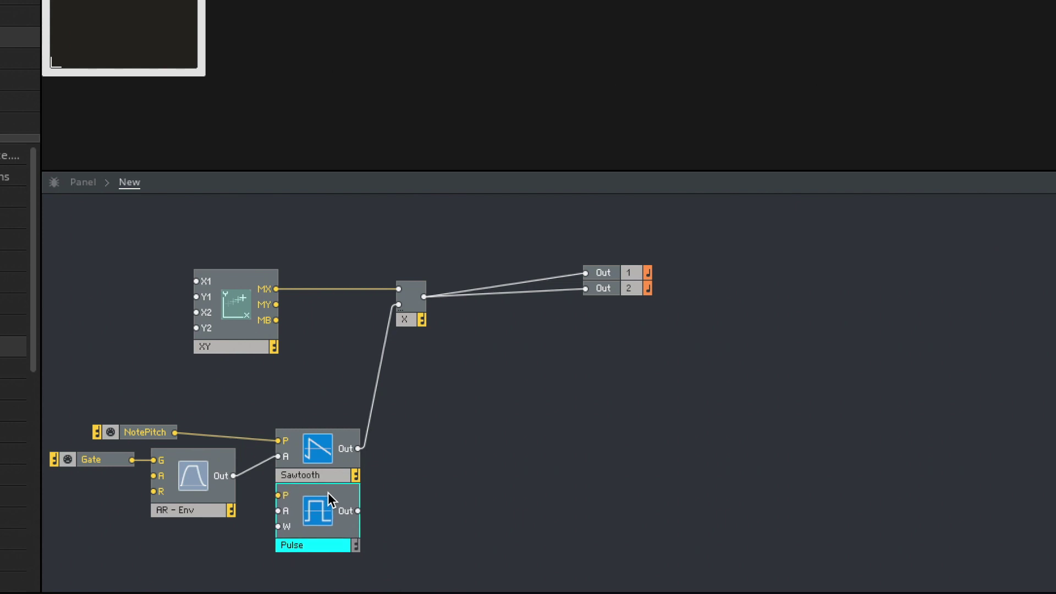
{"action": "left_click_drag", "start_coordinate": [165, 432], "coordinate": [279, 512]}
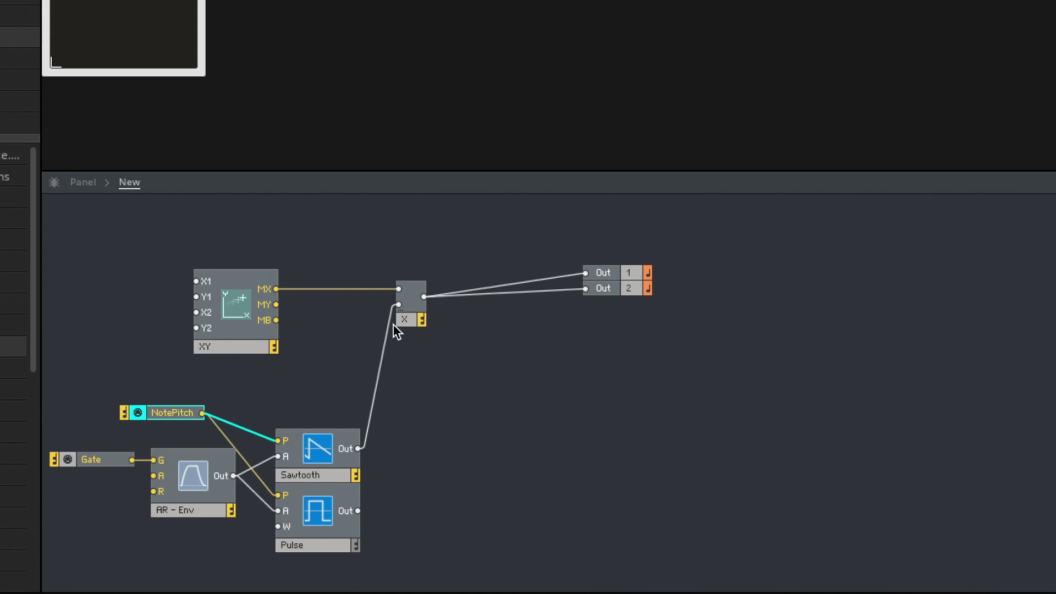
Duplicate the multiplier and feed it from the Pulse output.
{"action": "left_click", "coordinate": [412, 318]}
{"action": "left_click_drag", "start_coordinate": [412, 318], "coordinate": [443, 381]}
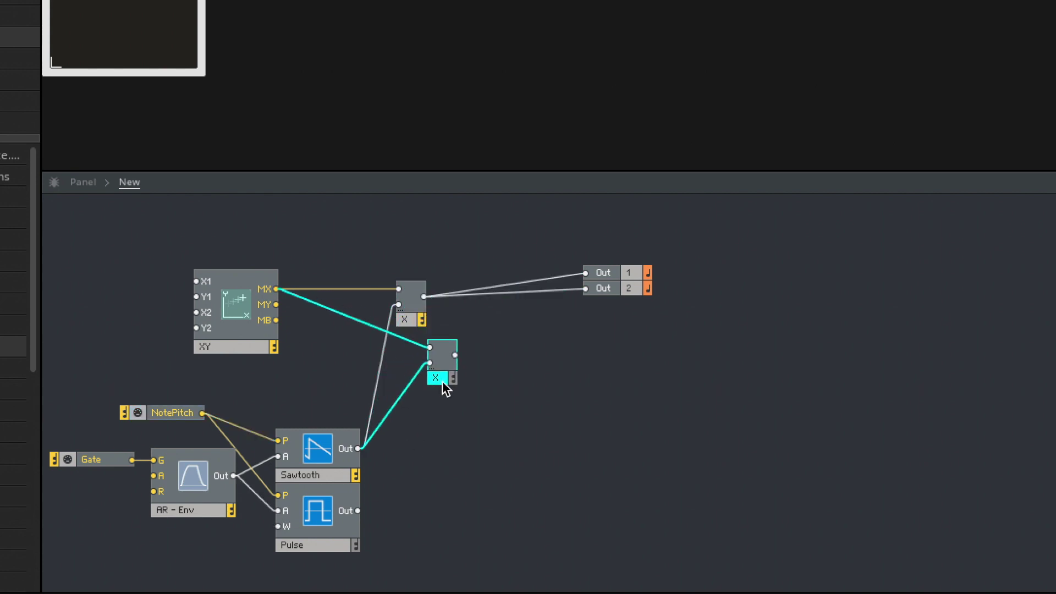
{"action": "left_click_drag", "start_coordinate": [358, 511], "coordinate": [435, 363]}
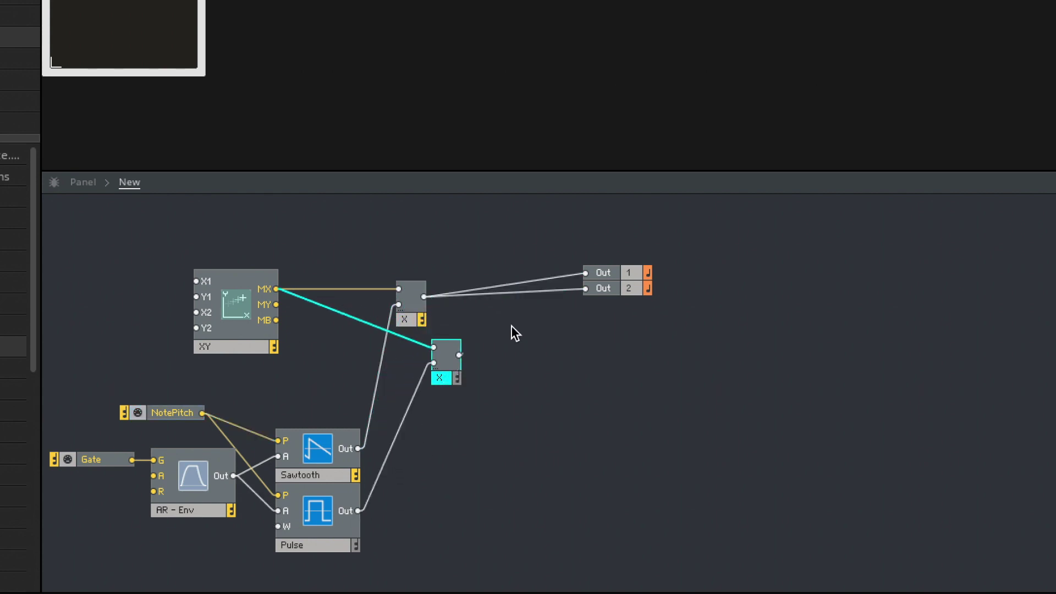
{"action": "left_click_drag", "start_coordinate": [586, 290], "coordinate": [771, 277]}
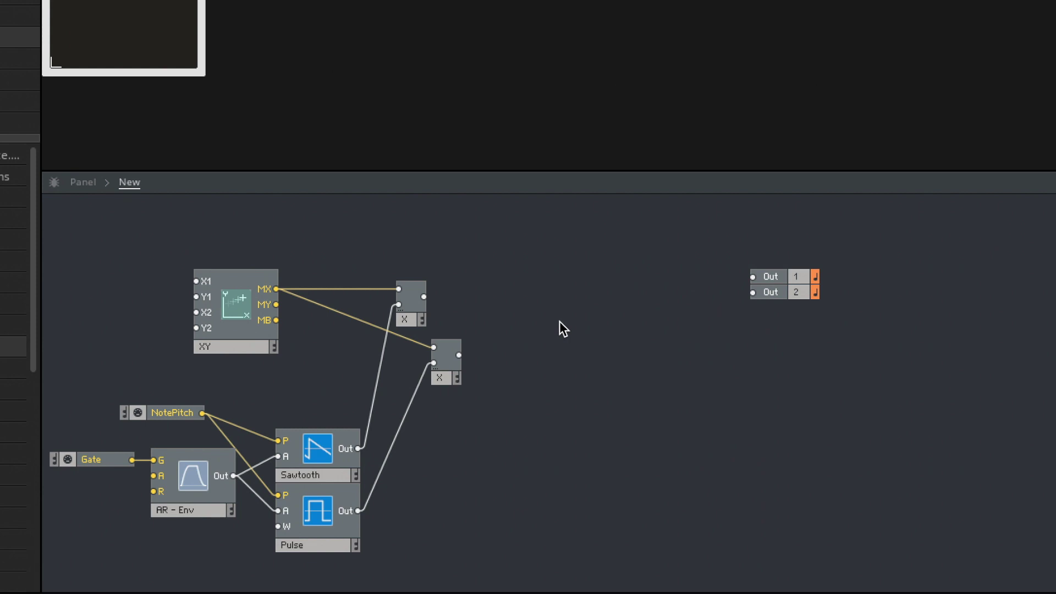
Sum both multipliers in a Mixer with a -6 level constant, then test via the XY pad.
{"action": "double_click", "coordinate": [560, 322]}
{"action": "type", "text": "mix"}
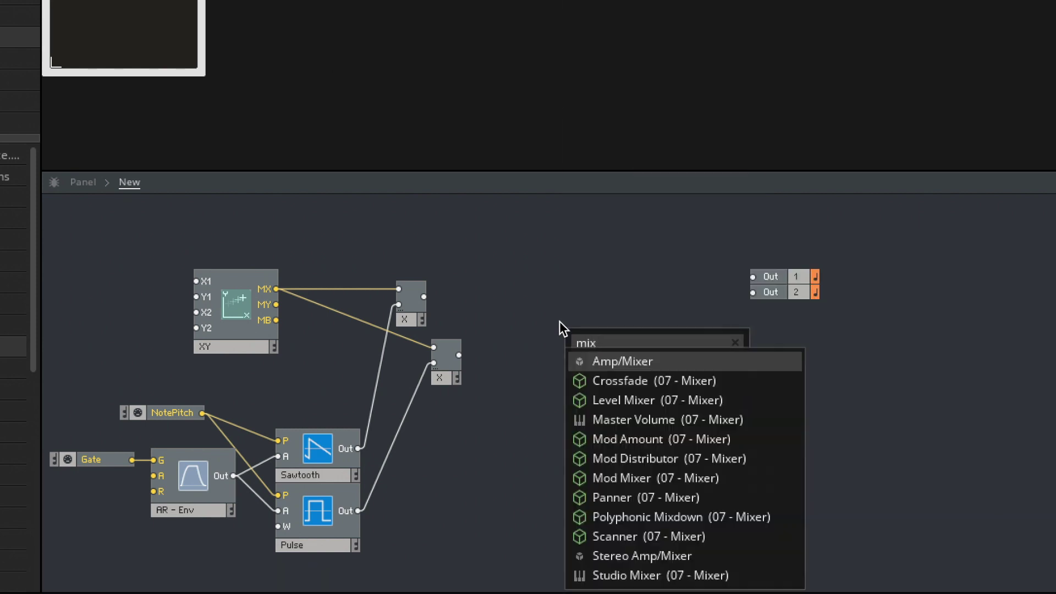
{"action": "key", "text": "Return"}
{"action": "mouse_move", "coordinate": [423, 297]}
{"action": "left_mouse_down"}
{"action": "mouse_move", "coordinate": [567, 356]}
{"action": "mouse_move", "coordinate": [609, 315]}
{"action": "left_mouse_up"}
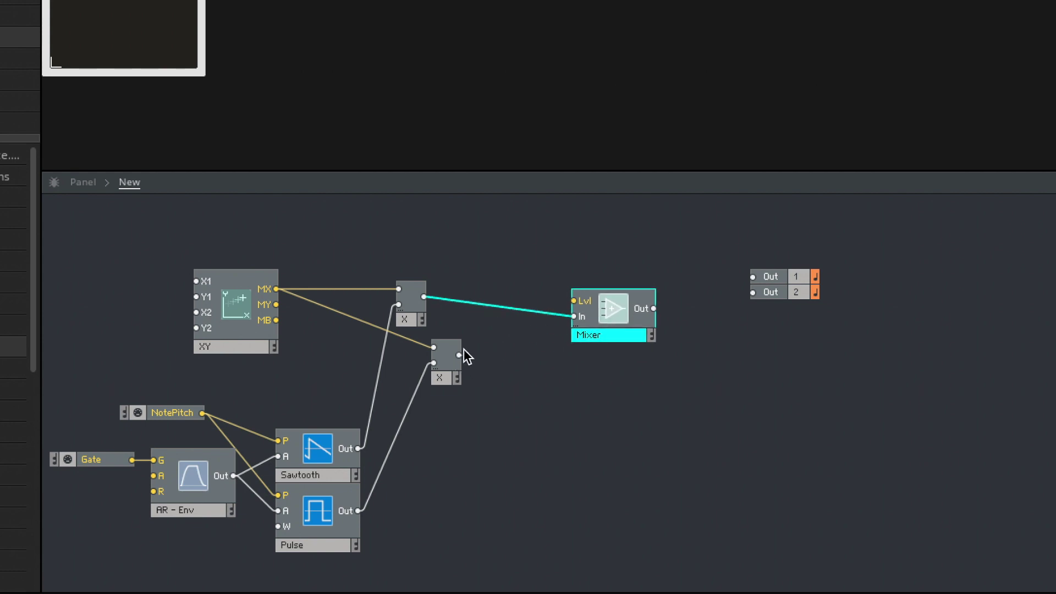
{"action": "left_click_drag", "start_coordinate": [460, 356], "coordinate": [567, 355]}
{"action": "right_click", "coordinate": [576, 303]}
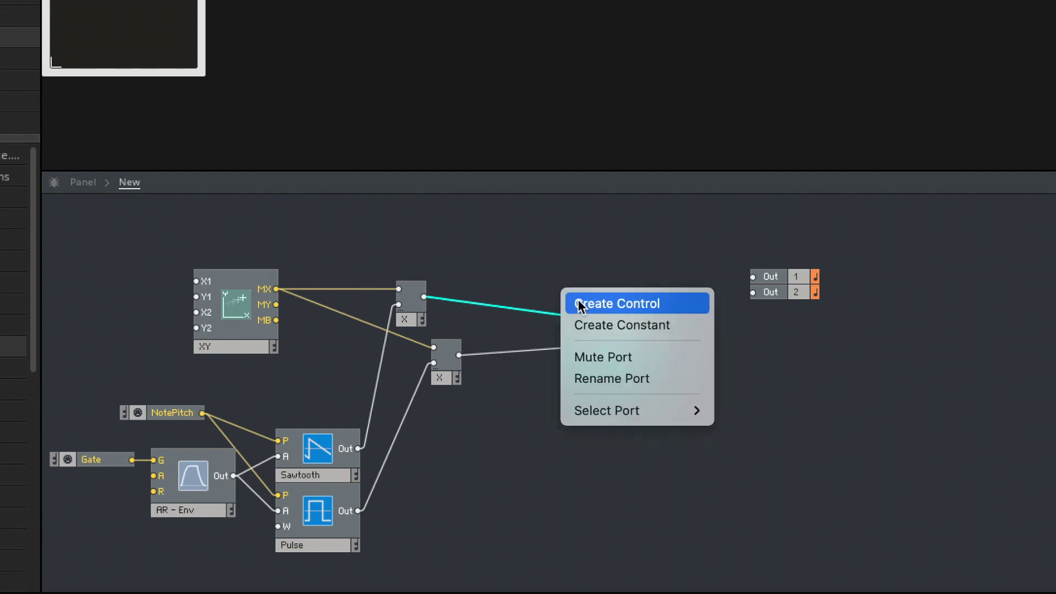
{"action": "left_click", "coordinate": [626, 325]}
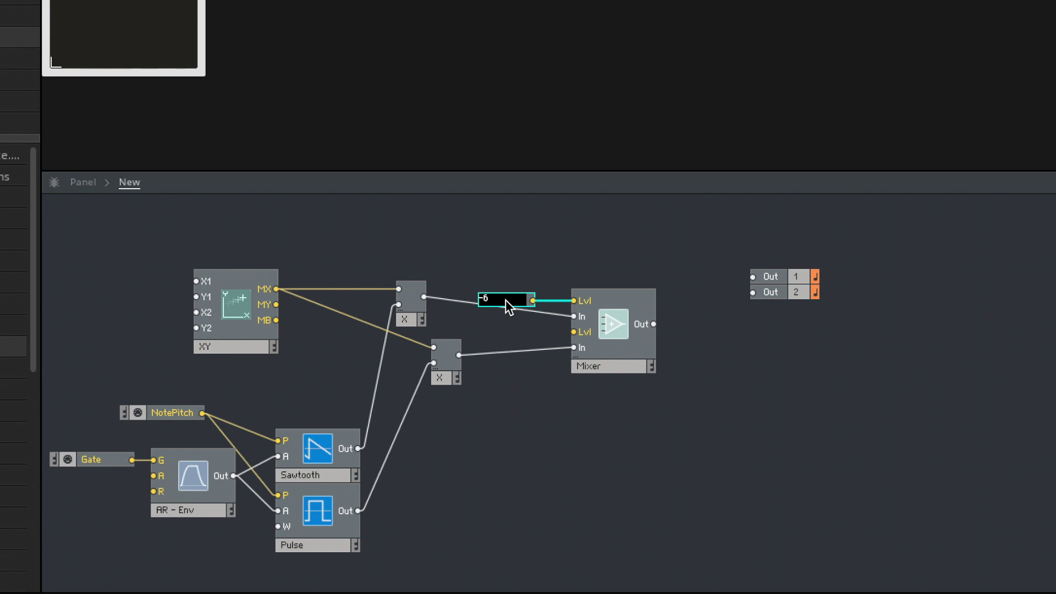
{"action": "key", "text": "Return"}
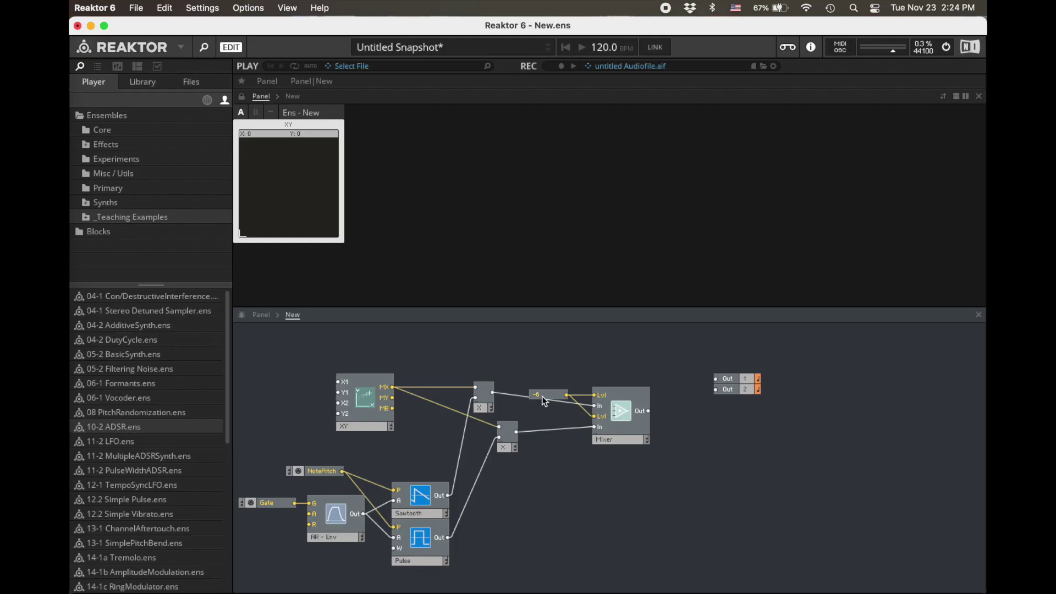
{"action": "left_click", "coordinate": [506, 300]}
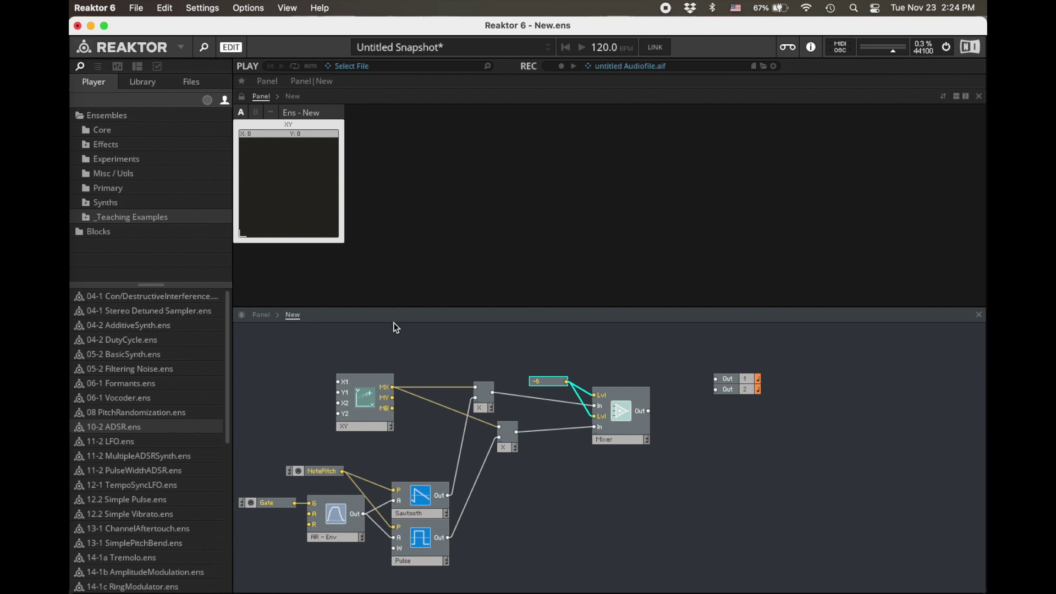
{"action": "mouse_move", "coordinate": [323, 195]}
{"action": "left_mouse_down"}
{"action": "mouse_move", "coordinate": [288, 200]}
{"action": "mouse_move", "coordinate": [316, 199]}
{"action": "left_mouse_up"}
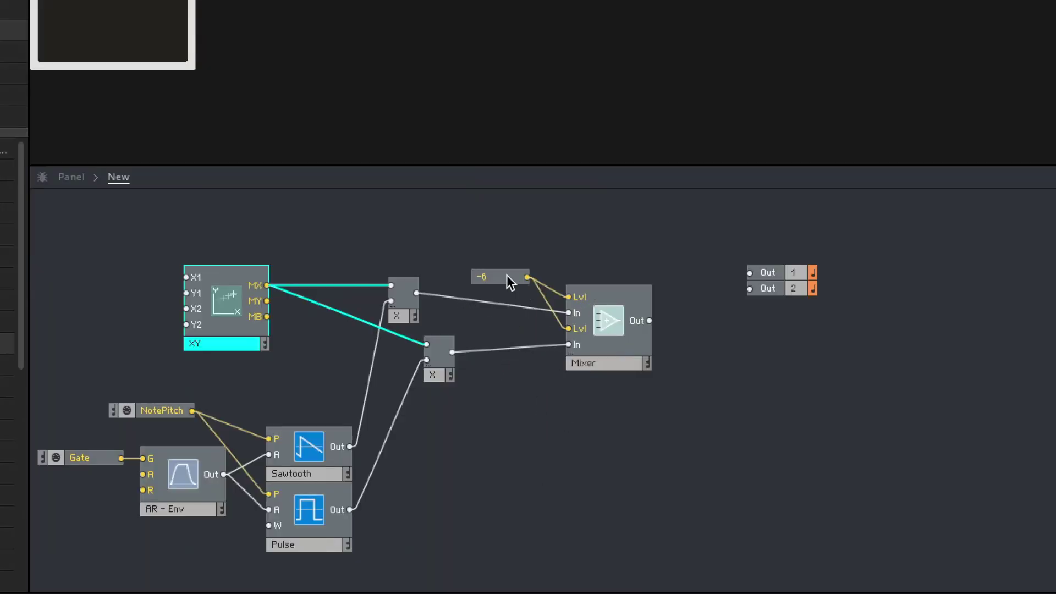
Connect the Mixer output to Out 1 and sweep the XY point to hear the mix.
{"action": "left_click_drag", "start_coordinate": [650, 321], "coordinate": [749, 289]}
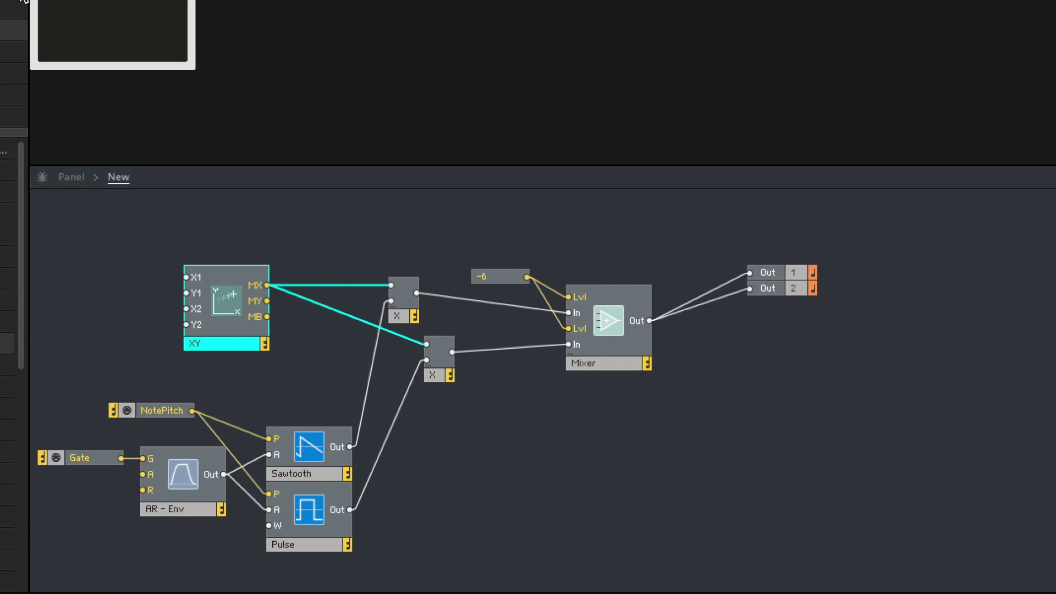
{"action": "mouse_move", "coordinate": [248, 190]}
{"action": "left_mouse_down"}
{"action": "mouse_move", "coordinate": [343, 186]}
{"action": "mouse_move", "coordinate": [247, 184]}
{"action": "mouse_move", "coordinate": [220, 167]}
{"action": "mouse_move", "coordinate": [219, 219]}
{"action": "mouse_move", "coordinate": [219, 145]}
{"action": "left_mouse_up"}
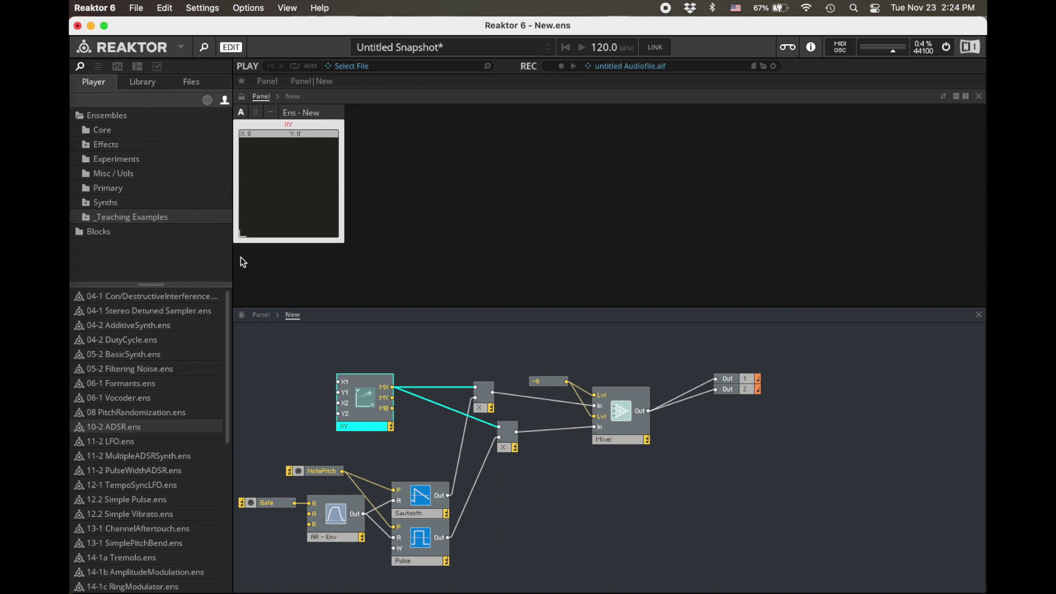
{"action": "mouse_move", "coordinate": [240, 256]}
{"action": "left_mouse_down"}
{"action": "mouse_move", "coordinate": [387, 262]}
{"action": "mouse_move", "coordinate": [390, 141]}
{"action": "left_mouse_up"}
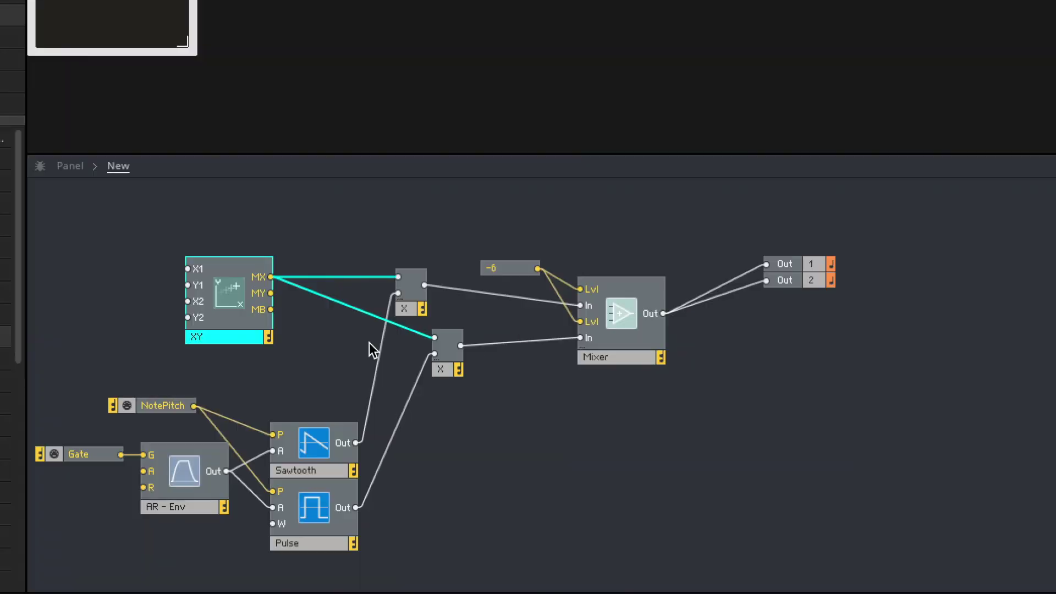
{"action": "left_click", "coordinate": [456, 444]}
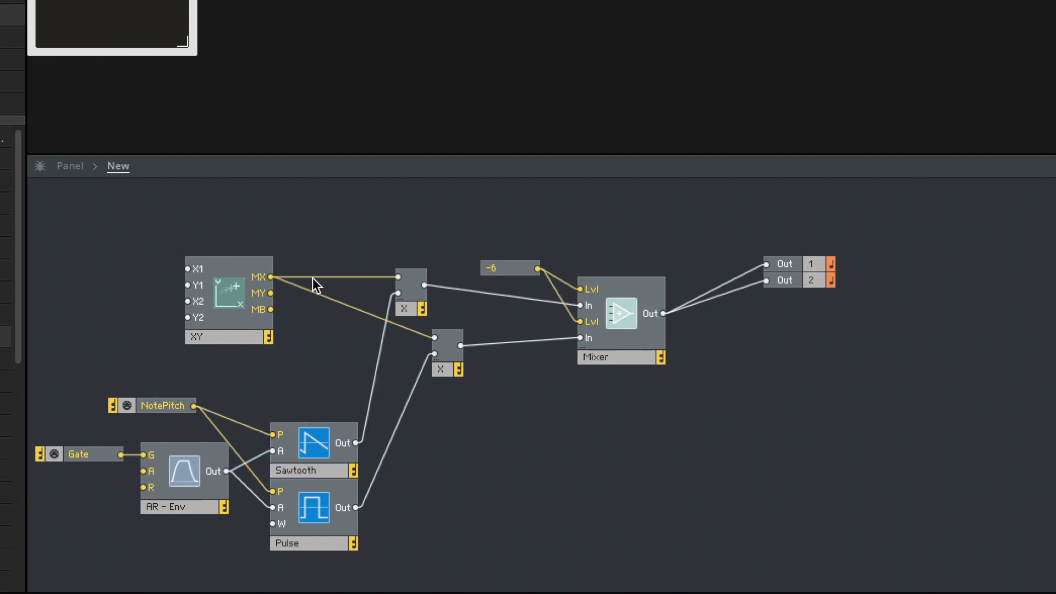
Stack the two multipliers beside the Mixer and delete the MX wire to the lower one.
{"action": "left_click_drag", "start_coordinate": [422, 312], "coordinate": [458, 316]}
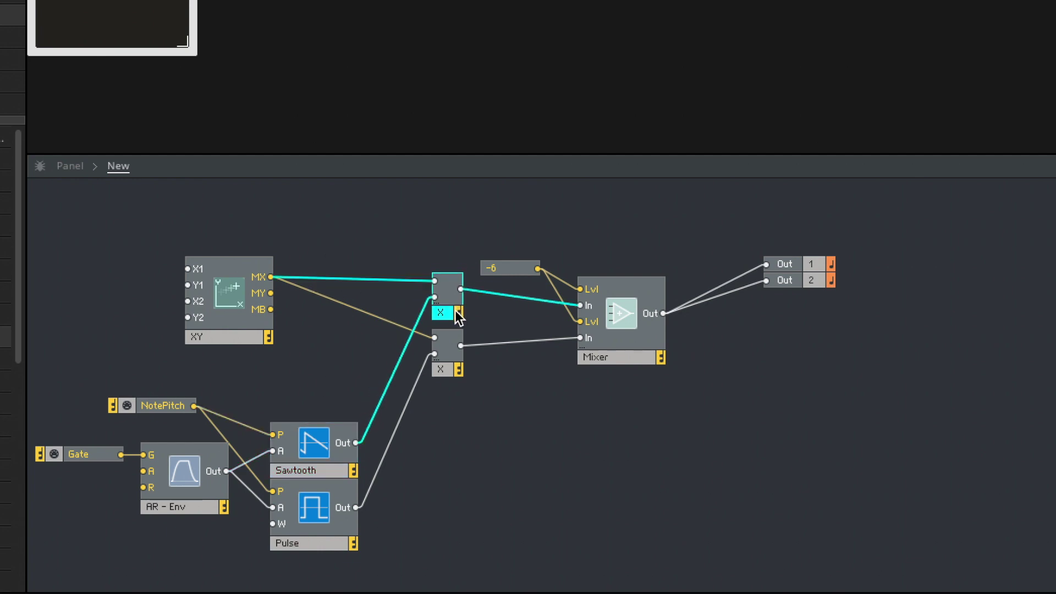
{"action": "left_click", "coordinate": [337, 346]}
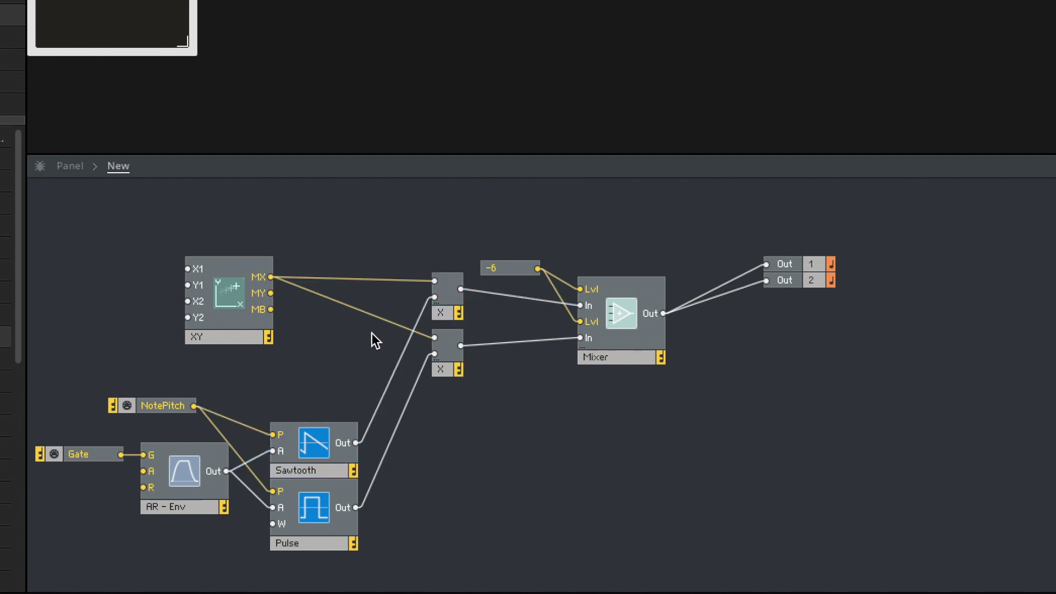
{"action": "left_click_drag", "start_coordinate": [452, 371], "coordinate": [455, 365]}
{"action": "left_click", "coordinate": [467, 413]}
{"action": "left_click", "coordinate": [333, 304]}
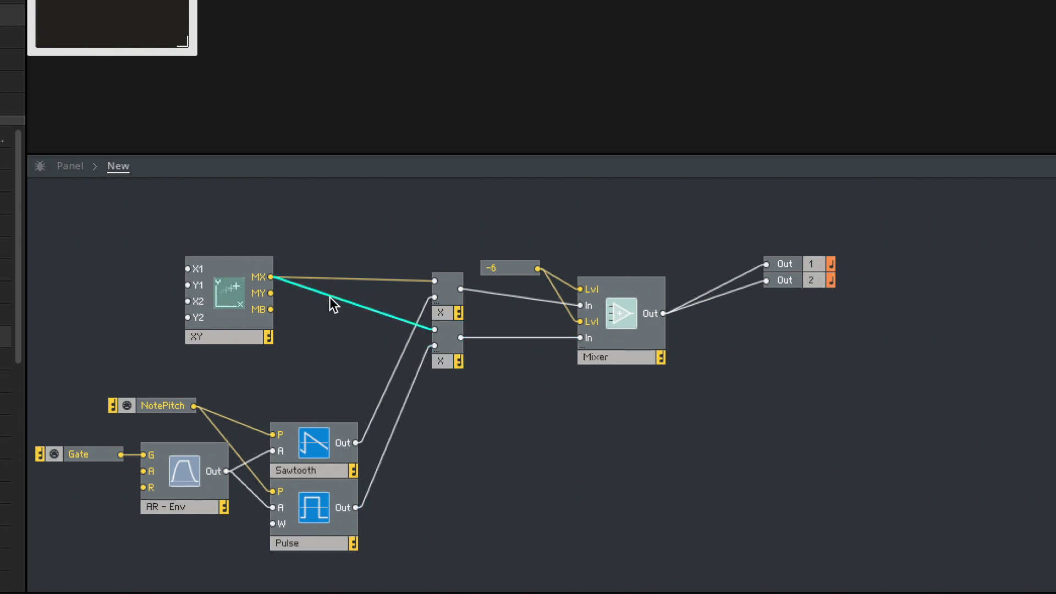
{"action": "key", "text": "Delete"}
Add a Subtract module computing 1 minus MX, using a constant of 1.
{"action": "left_click_drag", "start_coordinate": [225, 267], "coordinate": [178, 213]}
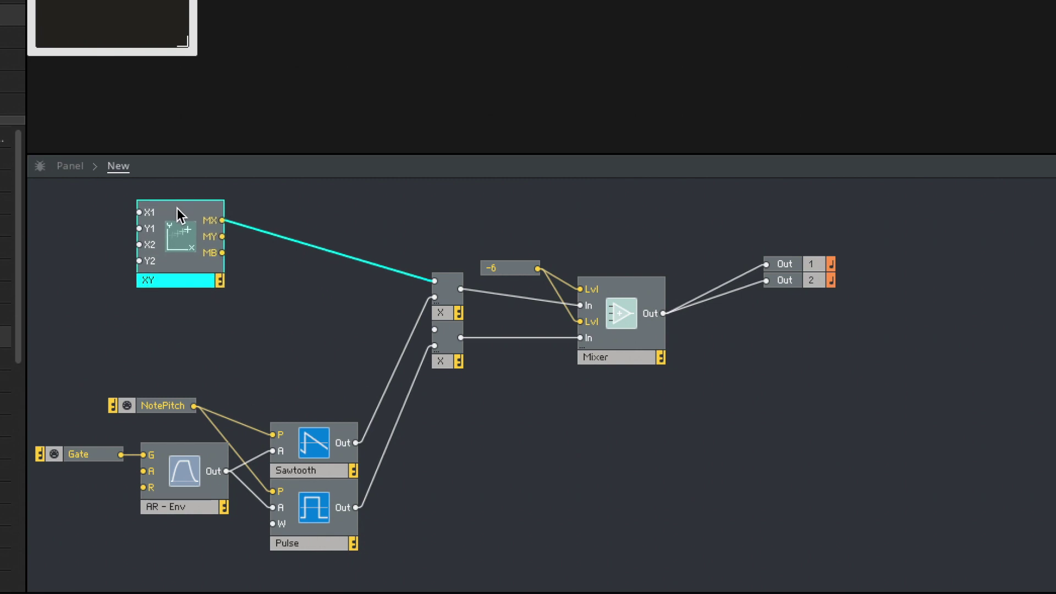
{"action": "left_click", "coordinate": [292, 295]}
{"action": "double_click", "coordinate": [291, 295]}
{"action": "type", "text": "su"}
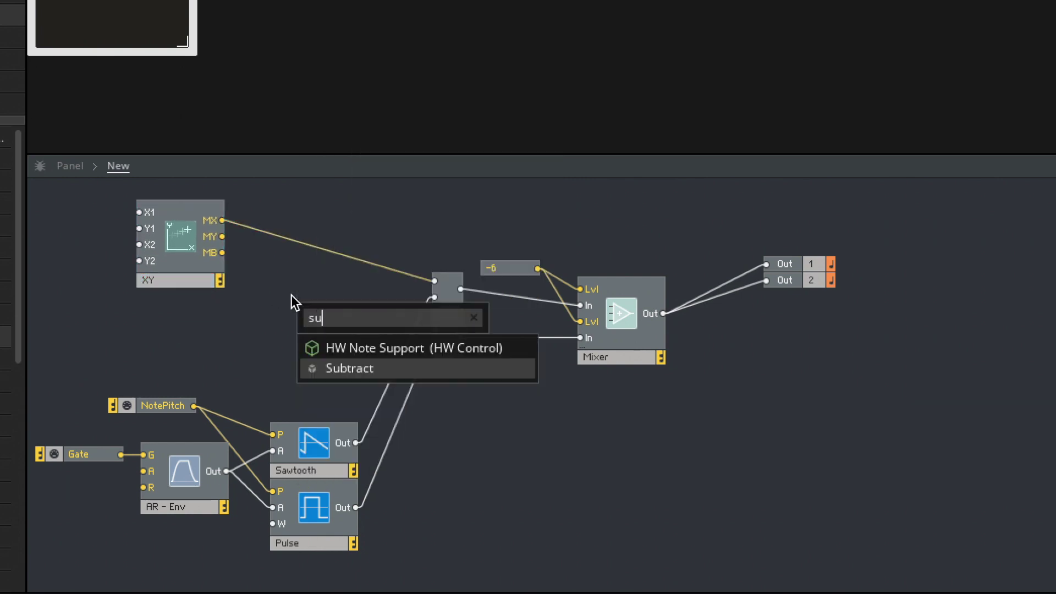
{"action": "type", "text": "b"}
{"action": "key", "text": "Return"}
{"action": "right_click", "coordinate": [300, 308]}
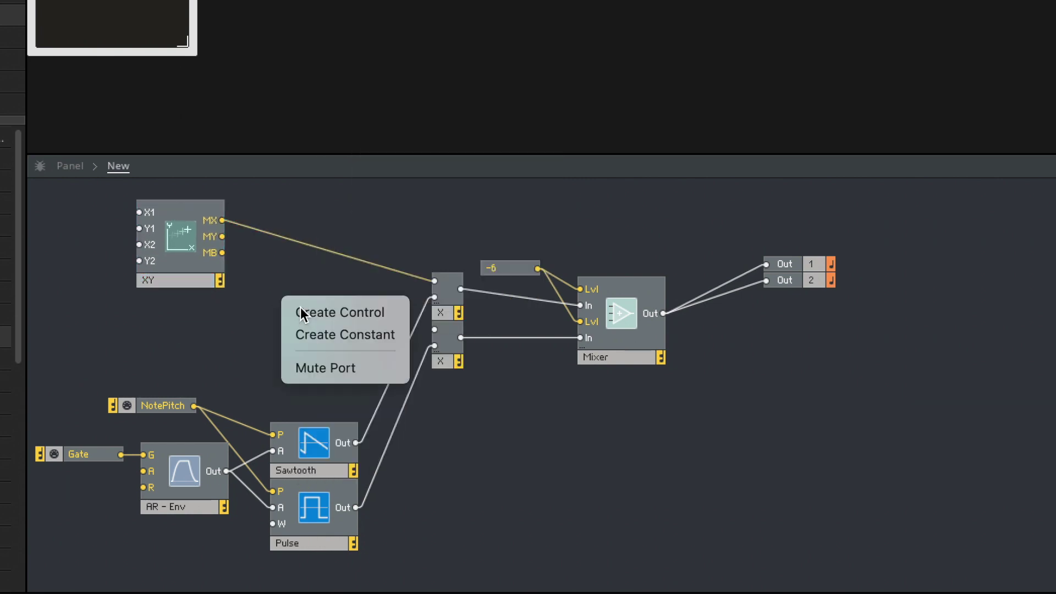
{"action": "left_click", "coordinate": [314, 334]}
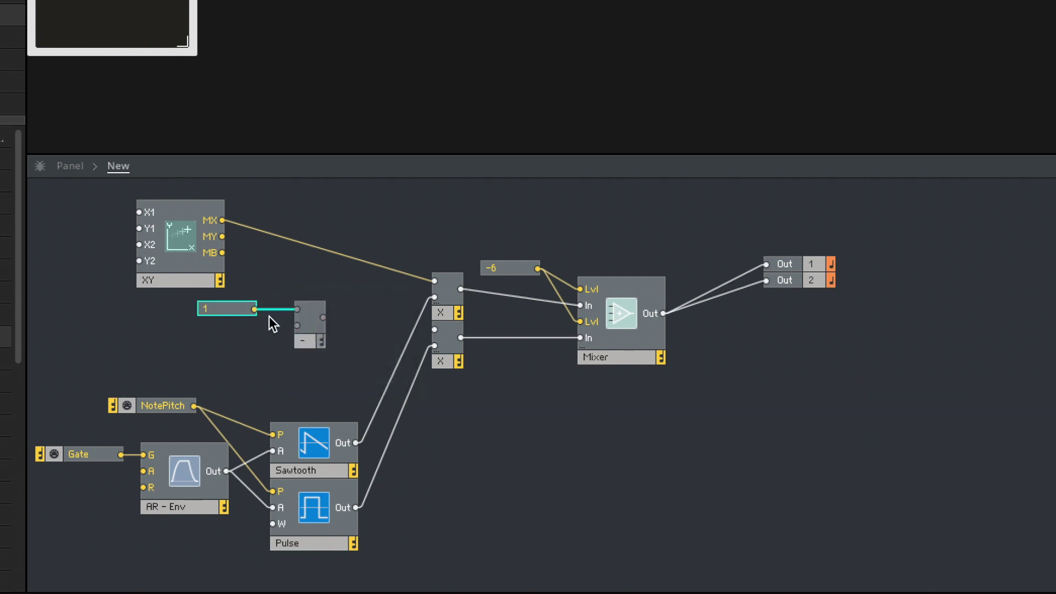
{"action": "left_click_drag", "start_coordinate": [222, 220], "coordinate": [304, 327]}
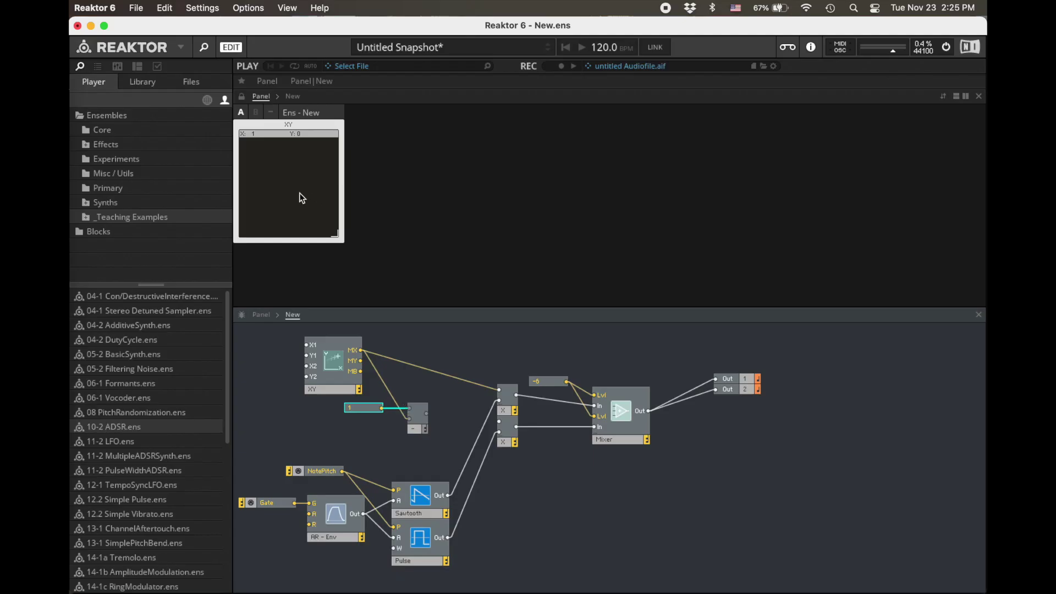
Feed 1 minus MX into the Pulse multiplier, test the crossfade, and move the Out modules right.
{"action": "left_click_drag", "start_coordinate": [299, 196], "coordinate": [372, 188]}
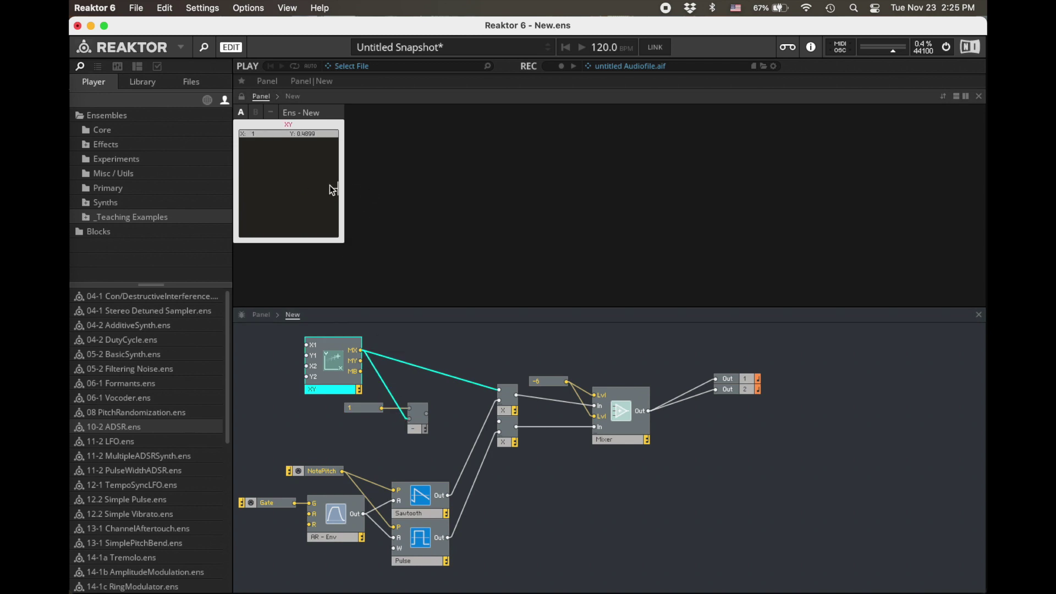
{"action": "left_click_drag", "start_coordinate": [333, 188], "coordinate": [222, 203]}
{"action": "left_click_drag", "start_coordinate": [426, 414], "coordinate": [499, 421]}
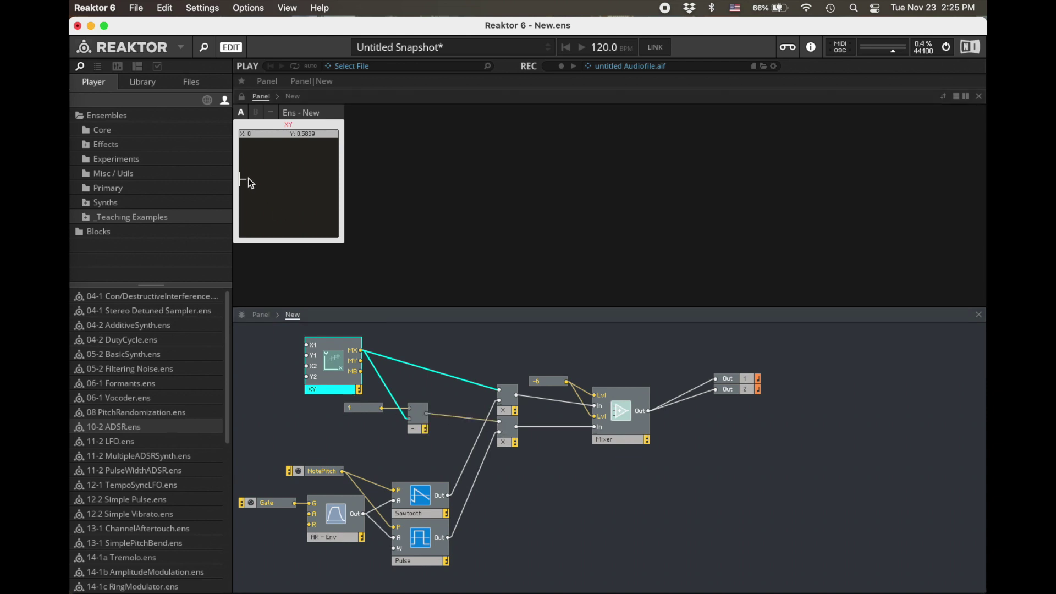
{"action": "left_click_drag", "start_coordinate": [247, 182], "coordinate": [341, 203]}
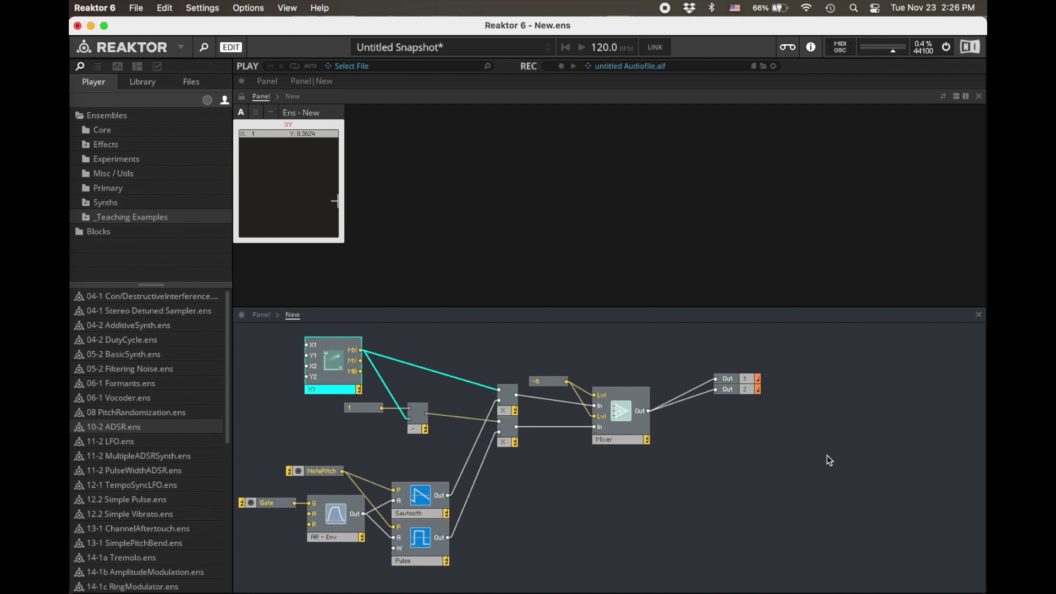
{"action": "left_click_drag", "start_coordinate": [829, 461], "coordinate": [809, 408]}
{"action": "left_click", "coordinate": [679, 520]}
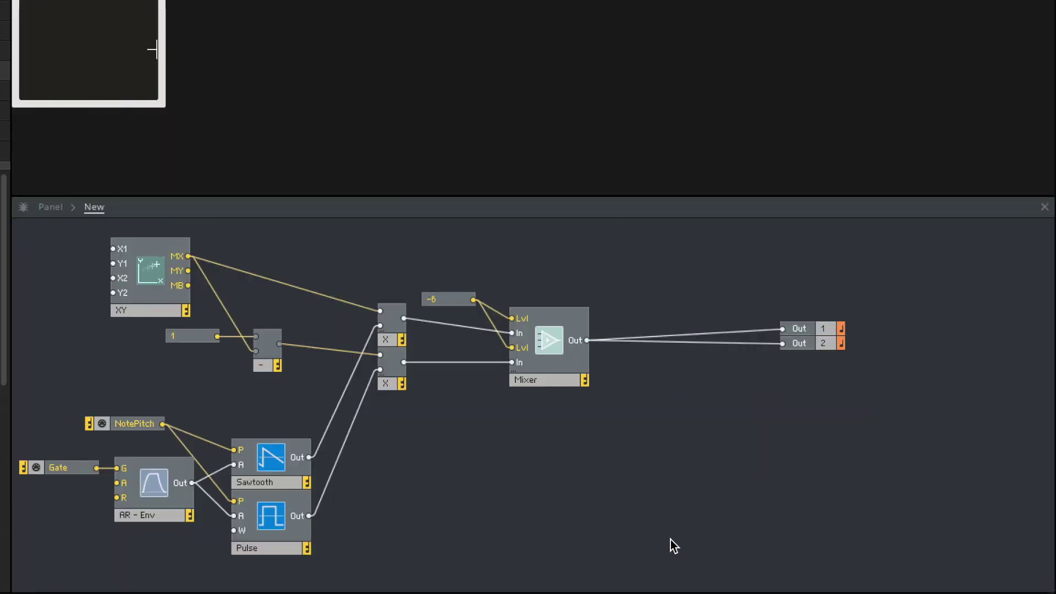
Move the voice into a new macro named 'Vector Oscillator' whose Out port takes the Mixer.
{"action": "left_click_drag", "start_coordinate": [645, 533], "coordinate": [55, 249]}
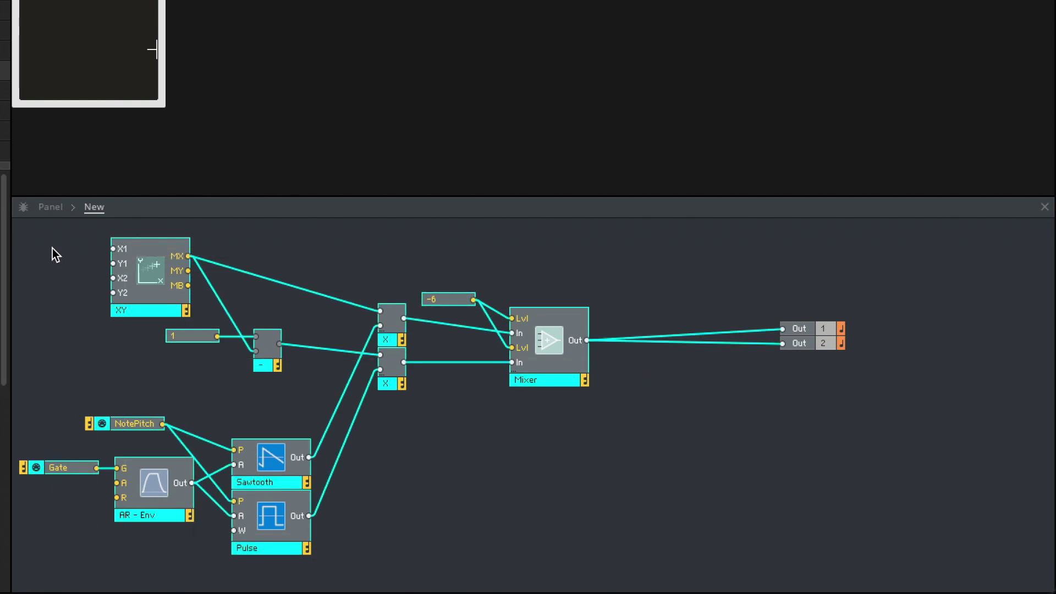
{"action": "key", "text": "Delete"}
{"action": "right_click", "coordinate": [175, 252]}
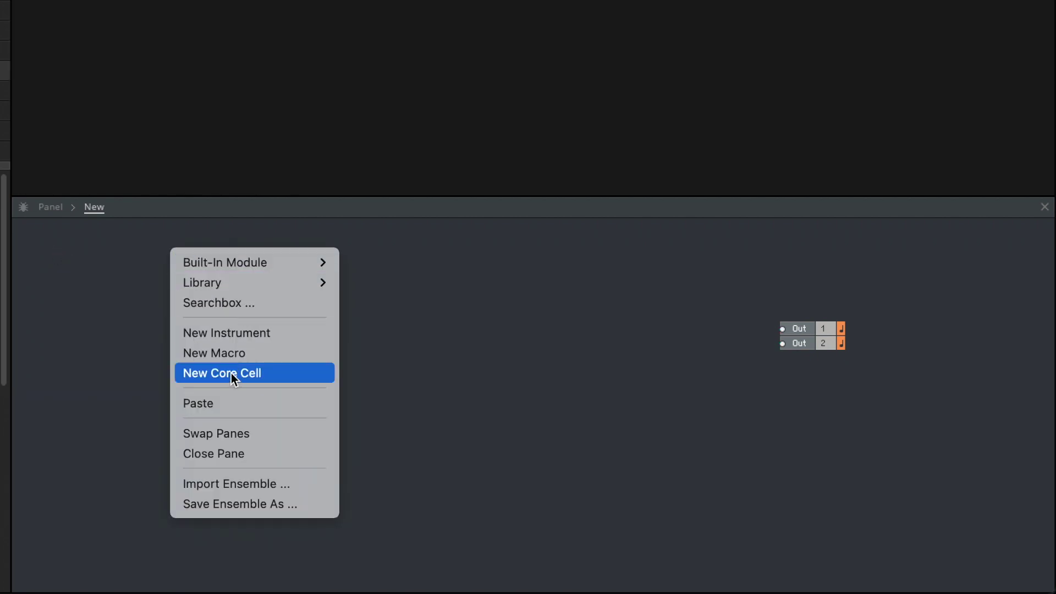
{"action": "left_click", "coordinate": [236, 355]}
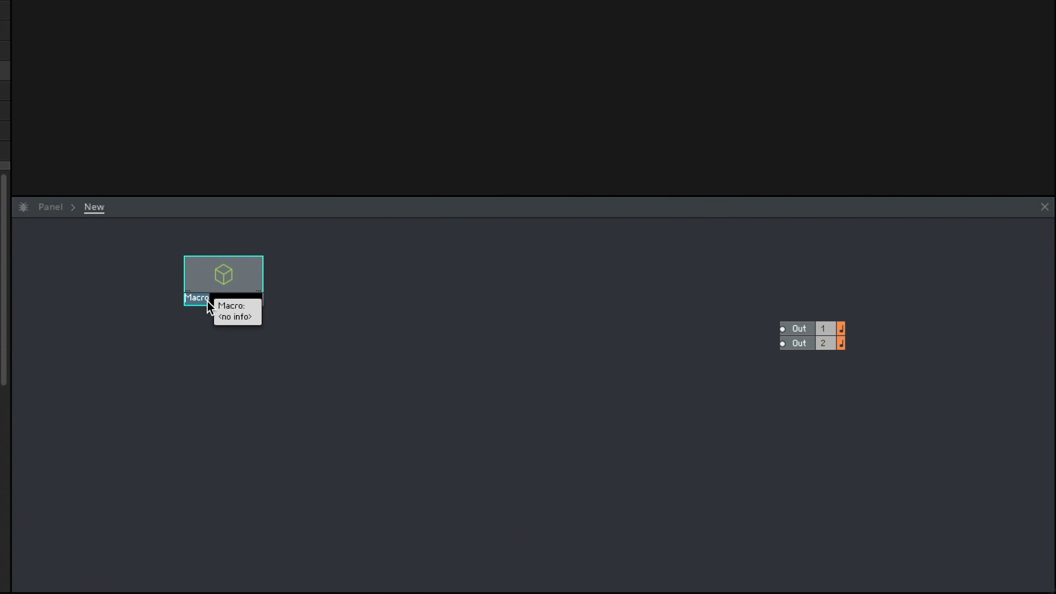
{"action": "type", "text": "Vector Oscill"}
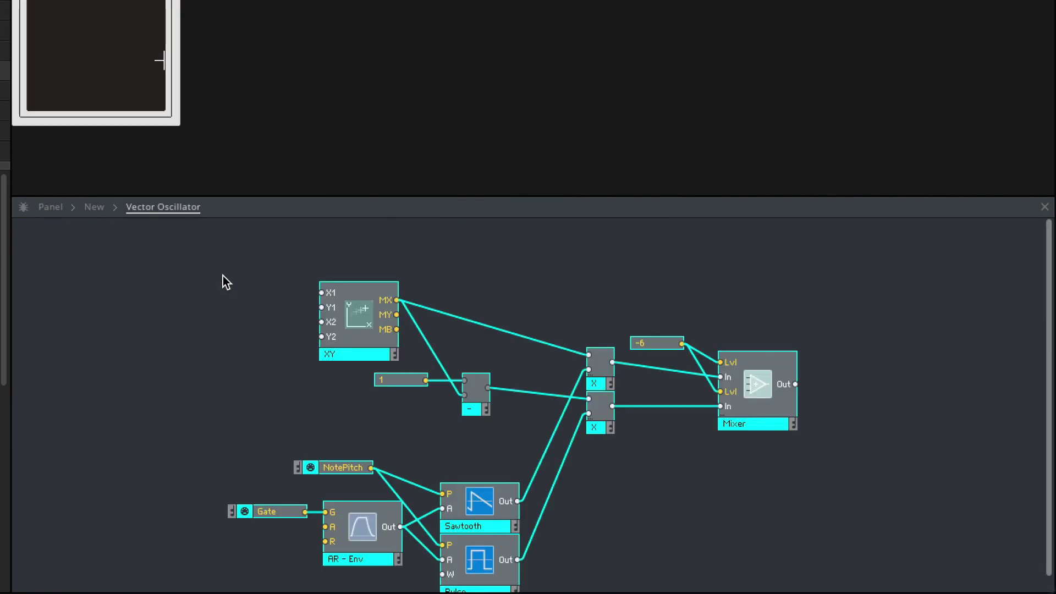
{"action": "double_click", "coordinate": [879, 330]}
{"action": "type", "text": "out"}
{"action": "key", "text": "Return"}
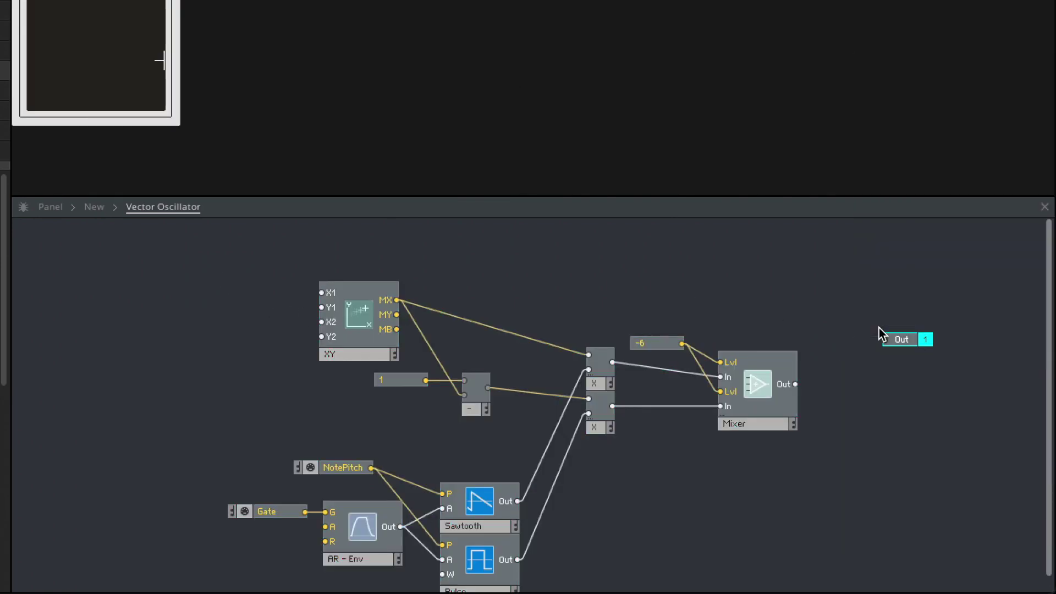
{"action": "left_click_drag", "start_coordinate": [795, 384], "coordinate": [852, 387]}
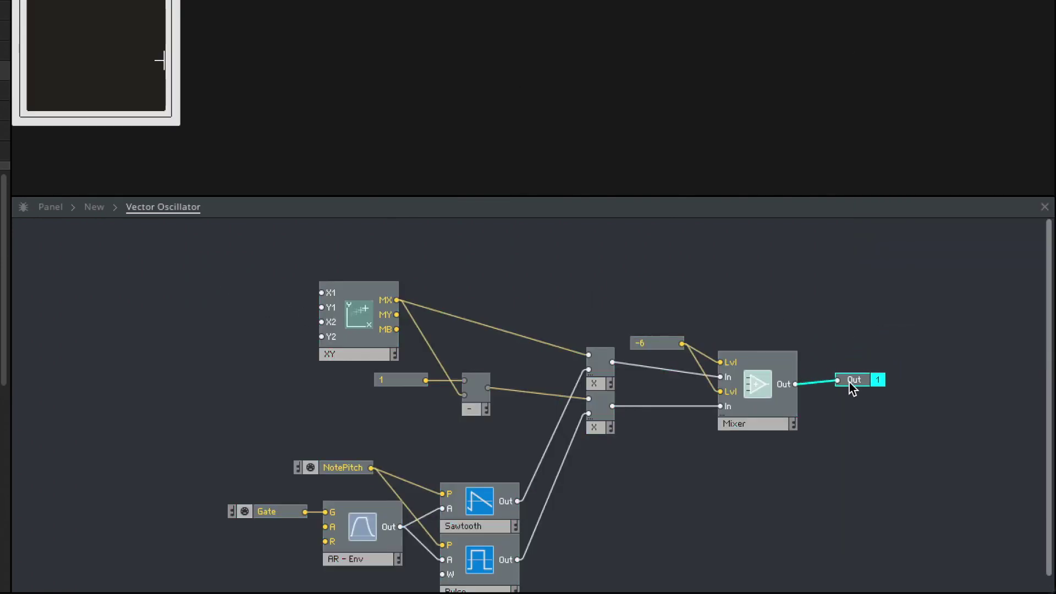
Connect the Vector Oscillator macro's output to Out 1 and Out 2.
{"action": "double_click", "coordinate": [892, 429]}
{"action": "left_click_drag", "start_coordinate": [261, 275], "coordinate": [786, 344]}
{"action": "left_click_drag", "start_coordinate": [233, 280], "coordinate": [529, 345]}
{"action": "left_click", "coordinate": [570, 290]}
{"action": "double_click", "coordinate": [526, 341]}
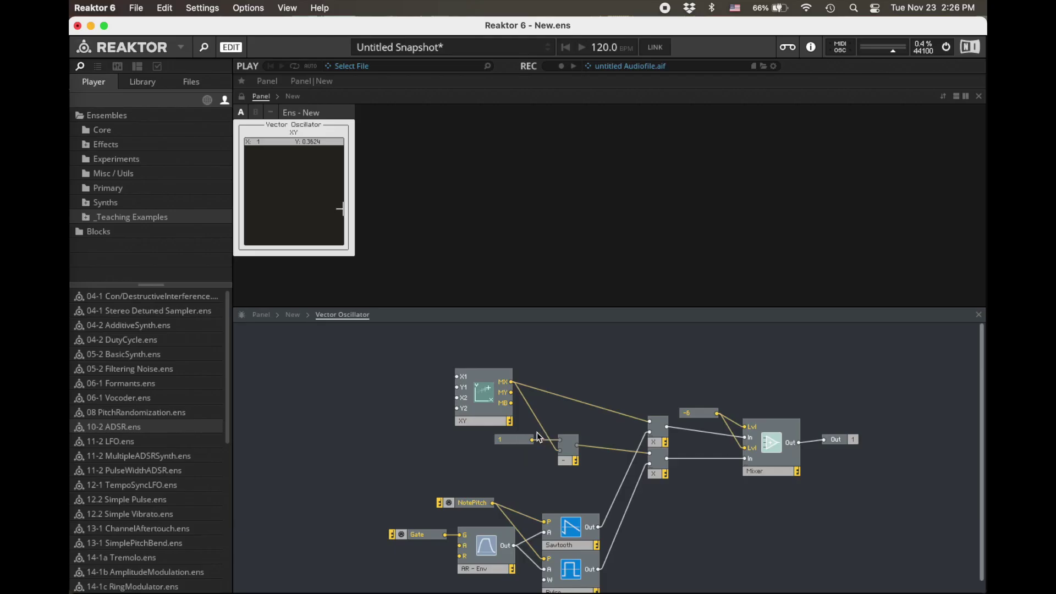
Sweep the XY pad point around to audition the sawtooth-pulse crossfade.
{"action": "left_click_drag", "start_coordinate": [264, 211], "coordinate": [224, 262]}
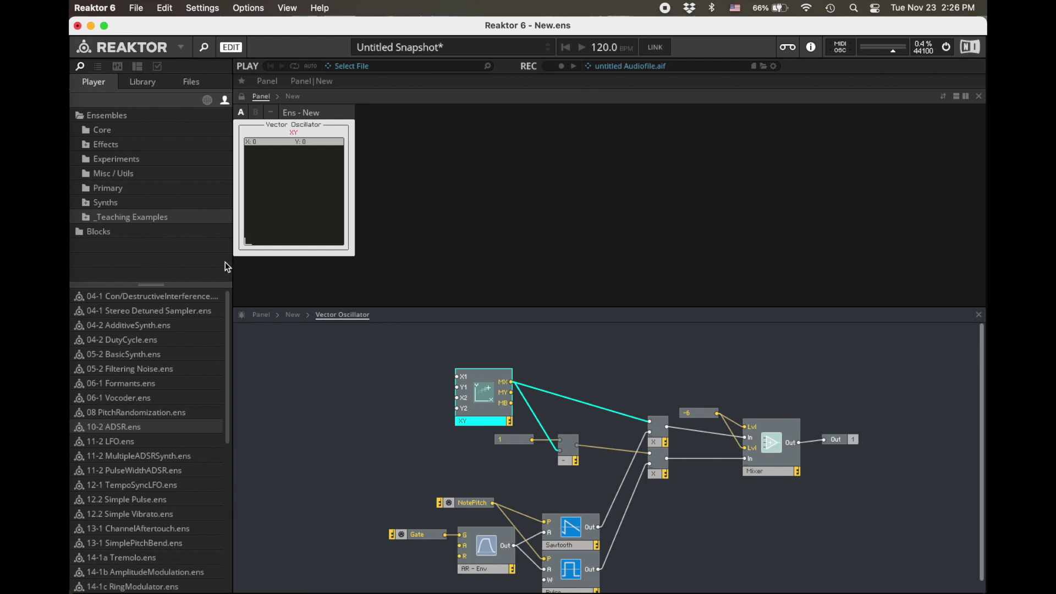
{"action": "mouse_move", "coordinate": [226, 262]}
{"action": "left_mouse_down"}
{"action": "mouse_move", "coordinate": [228, 239]}
{"action": "mouse_move", "coordinate": [223, 255]}
{"action": "left_mouse_up"}
{"action": "left_click_drag", "start_coordinate": [227, 141], "coordinate": [314, 168]}
{"action": "left_click_drag", "start_coordinate": [480, 418], "coordinate": [394, 399]}
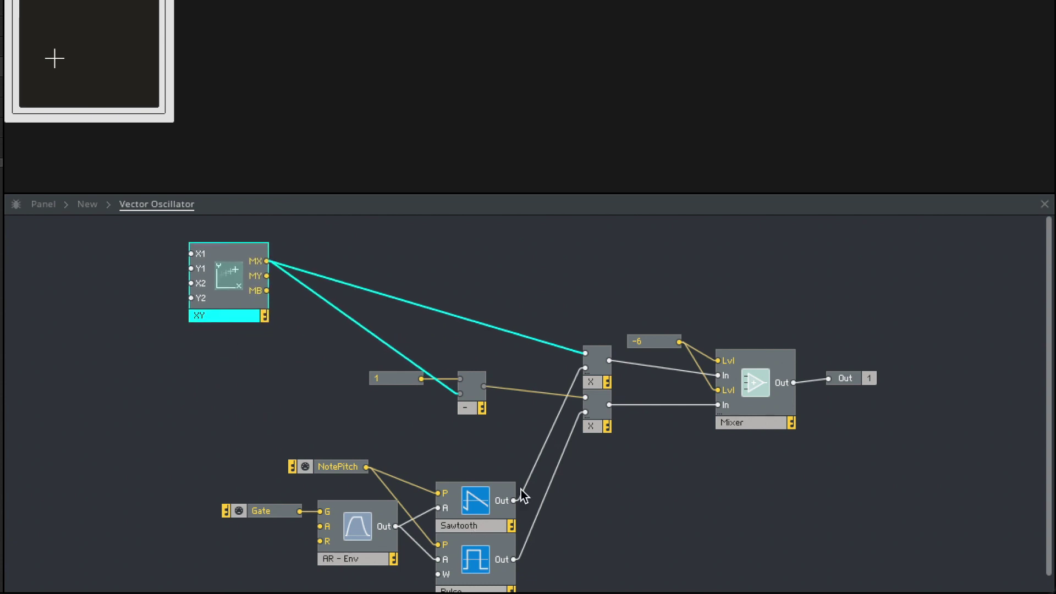
Rearrange the pitch, envelope, oscillator and constant modules to make room below Pulse.
{"action": "scroll", "coordinate": [521, 490], "scroll_direction": "down", "scroll_amount": 1}
{"action": "left_click_drag", "start_coordinate": [193, 417], "coordinate": [359, 532]}
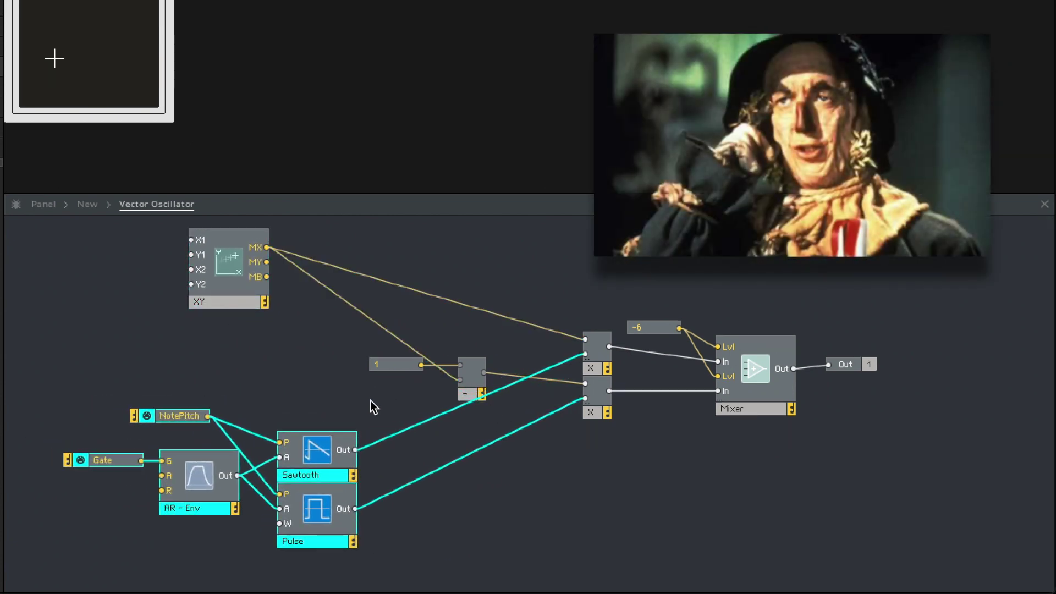
{"action": "left_click_drag", "start_coordinate": [371, 401], "coordinate": [444, 362]}
{"action": "left_click", "coordinate": [378, 401]}
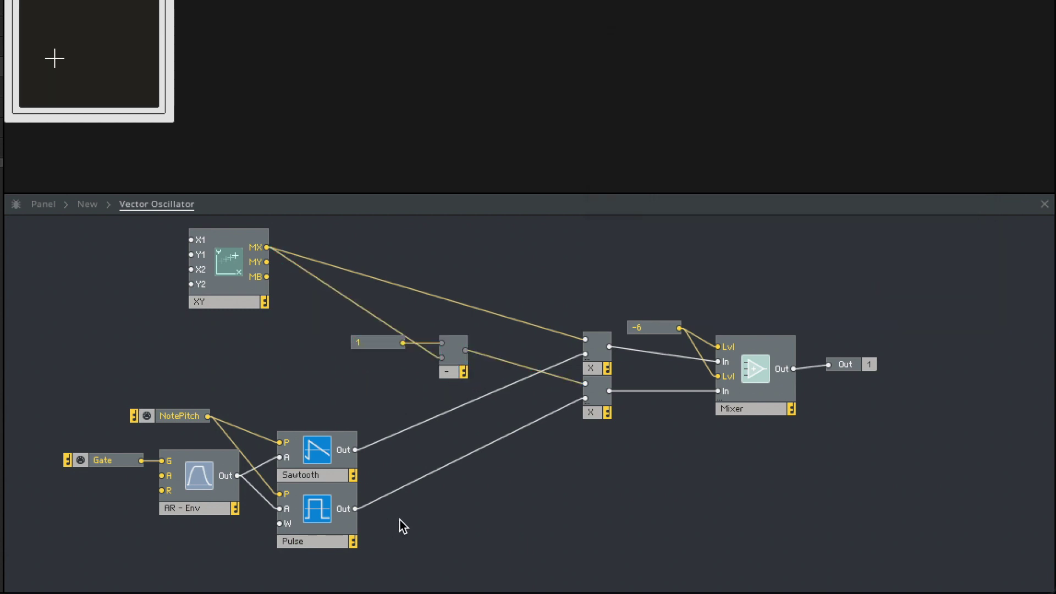
{"action": "left_click_drag", "start_coordinate": [342, 580], "coordinate": [253, 443]}
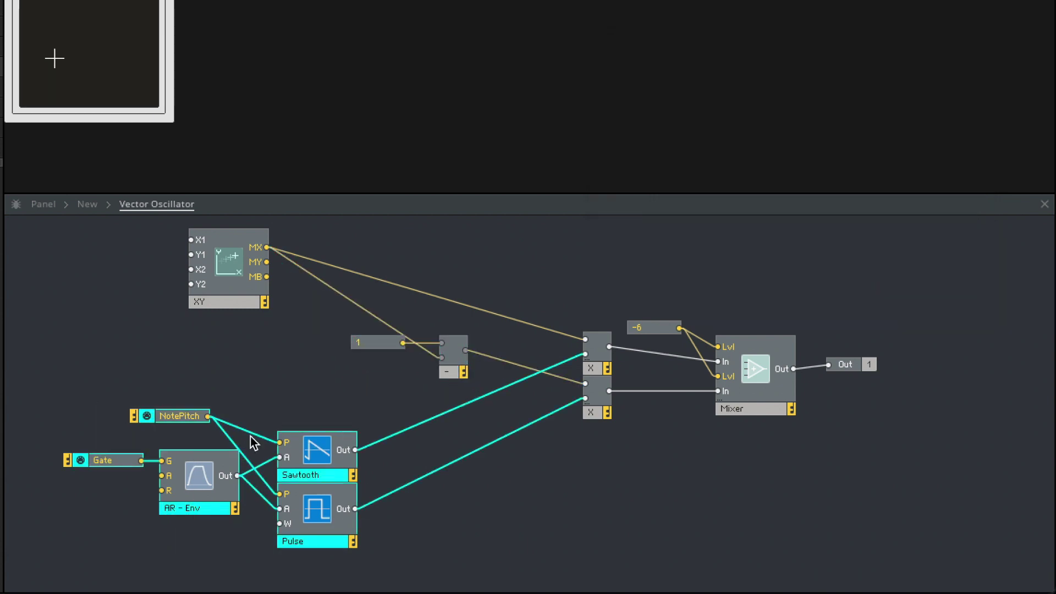
{"action": "left_click_drag", "start_coordinate": [318, 452], "coordinate": [296, 412]}
{"action": "left_click", "coordinate": [481, 568]}
{"action": "left_click", "coordinate": [281, 473]}
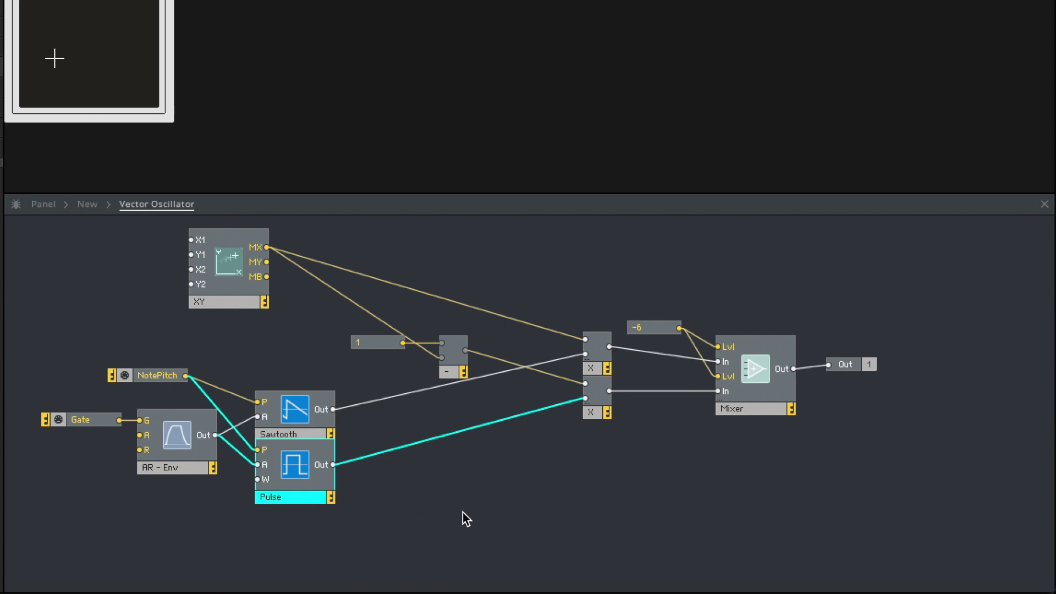
{"action": "left_click", "coordinate": [427, 542]}
{"action": "left_click_drag", "start_coordinate": [299, 491], "coordinate": [300, 495]}
{"action": "left_click", "coordinate": [530, 530]}
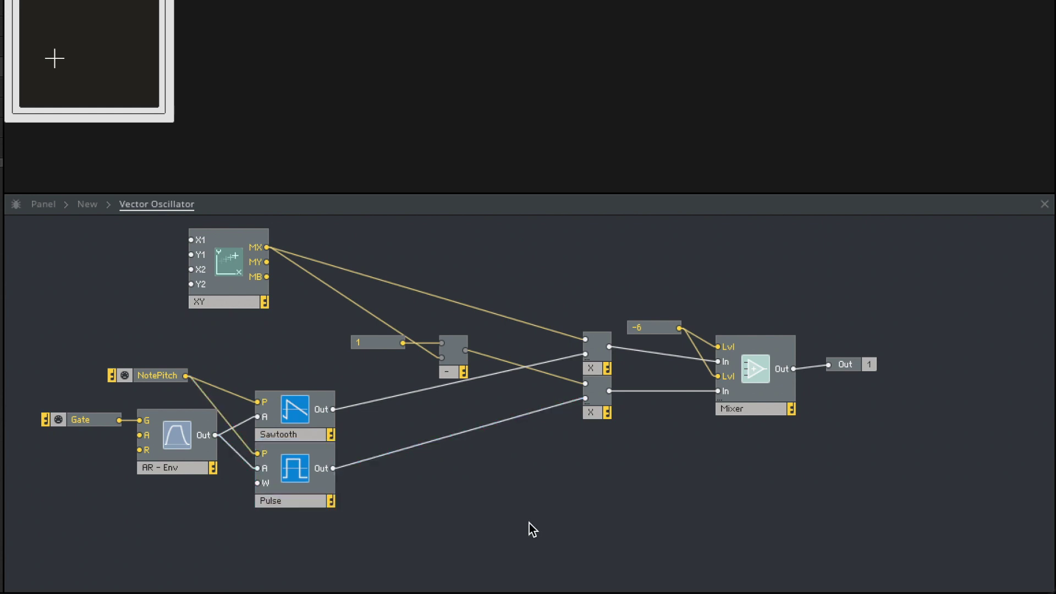
Insert Triangle and Sine oscillators, placing Triangle below Pulse and Sine below Triangle.
{"action": "double_click", "coordinate": [530, 523]}
{"action": "type", "text": "tria"}
{"action": "key", "text": "Return"}
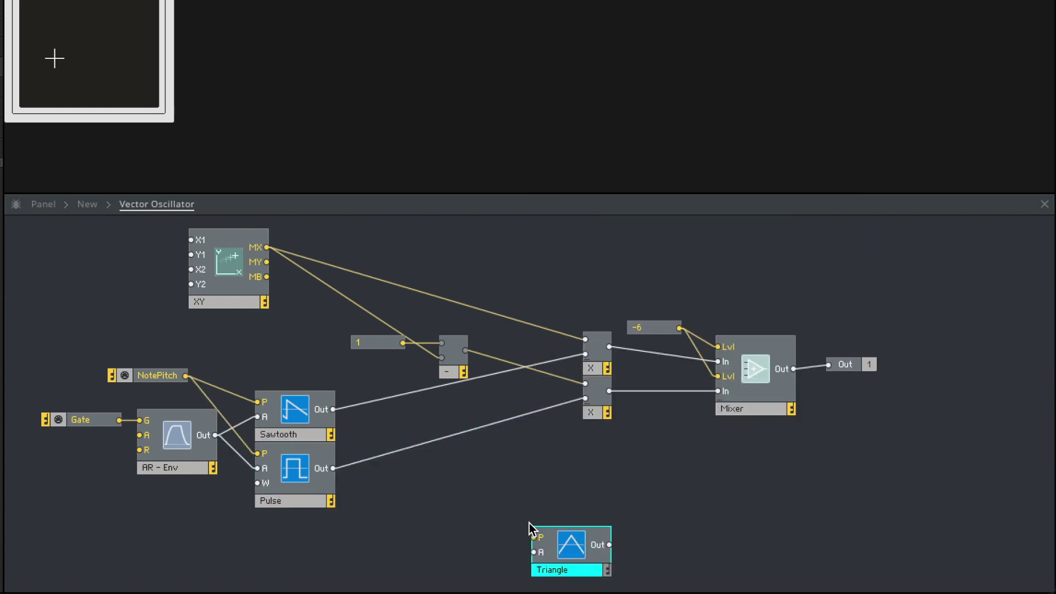
{"action": "left_click_drag", "start_coordinate": [581, 537], "coordinate": [306, 527]}
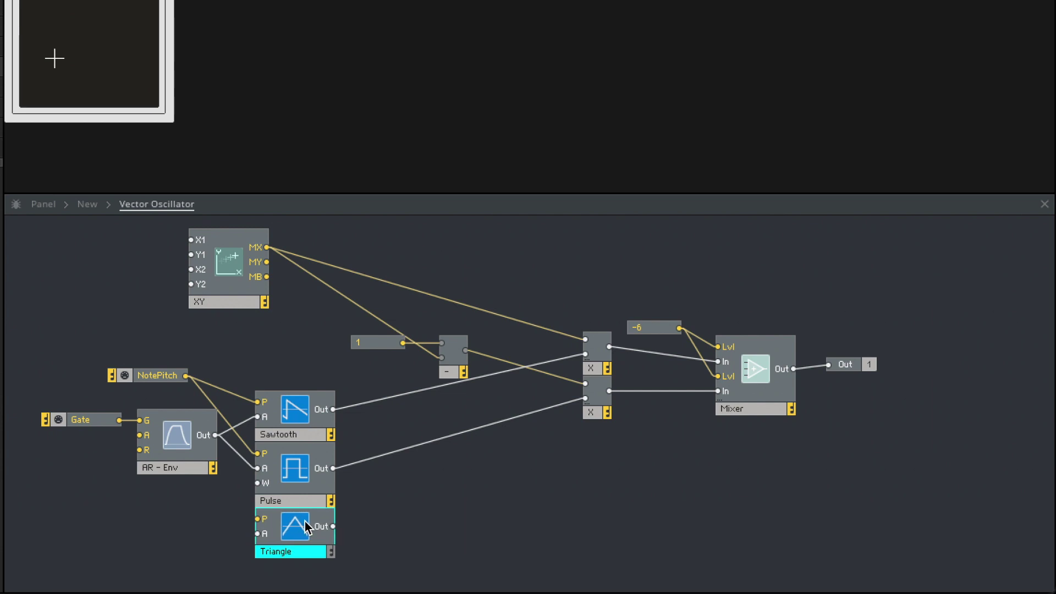
{"action": "double_click", "coordinate": [490, 514]}
{"action": "double_click", "coordinate": [517, 517]}
{"action": "type", "text": "sine"}
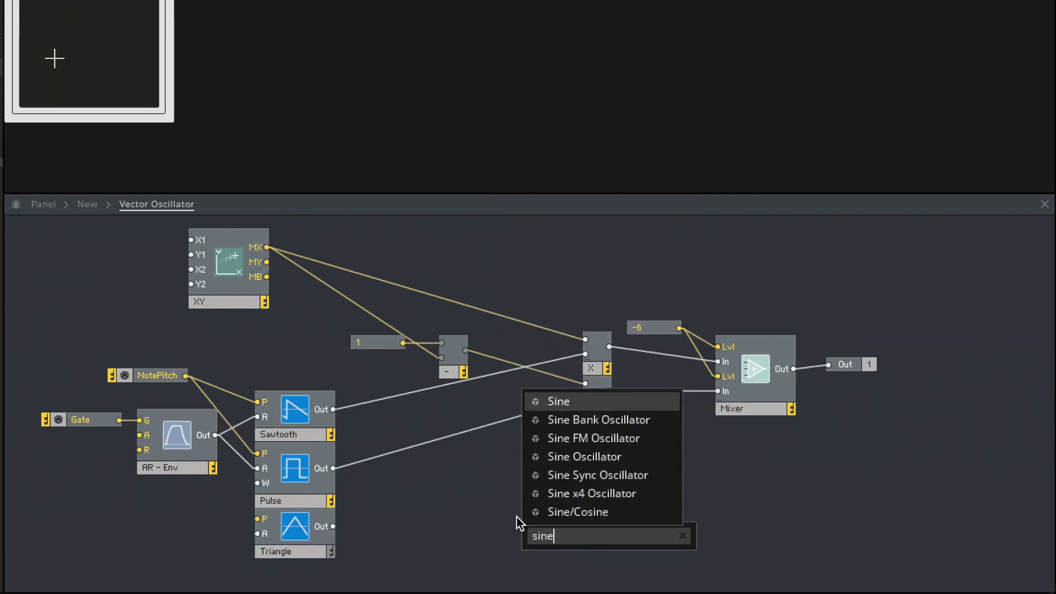
{"action": "left_click", "coordinate": [610, 456]}
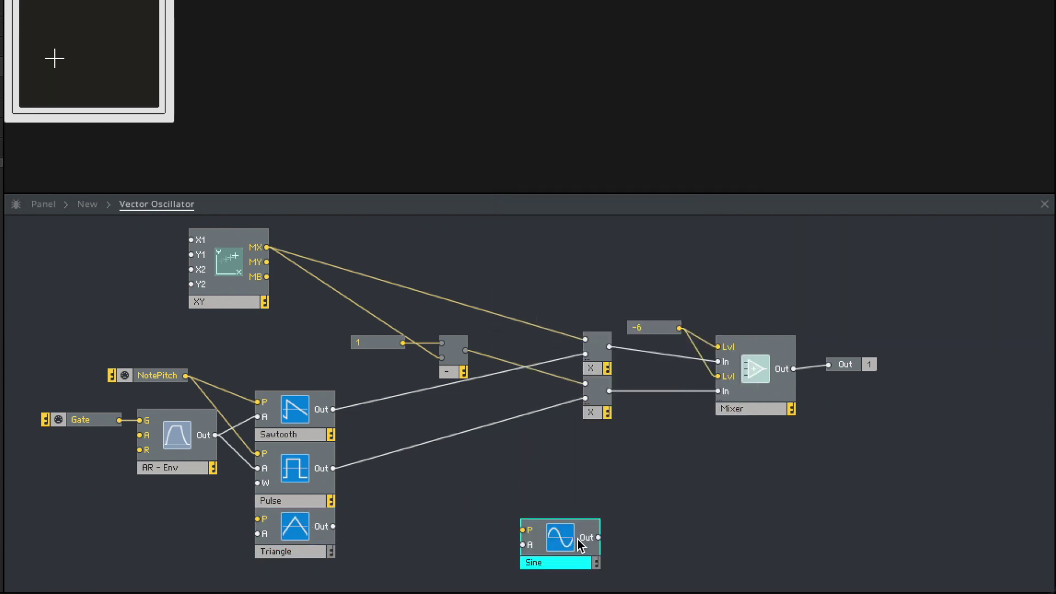
{"action": "left_click_drag", "start_coordinate": [583, 542], "coordinate": [302, 587]}
Wire NotePitch to the Triangle and Sine P inputs and AR-Env Out to their A inputs.
{"action": "left_click_drag", "start_coordinate": [371, 584], "coordinate": [118, 374]}
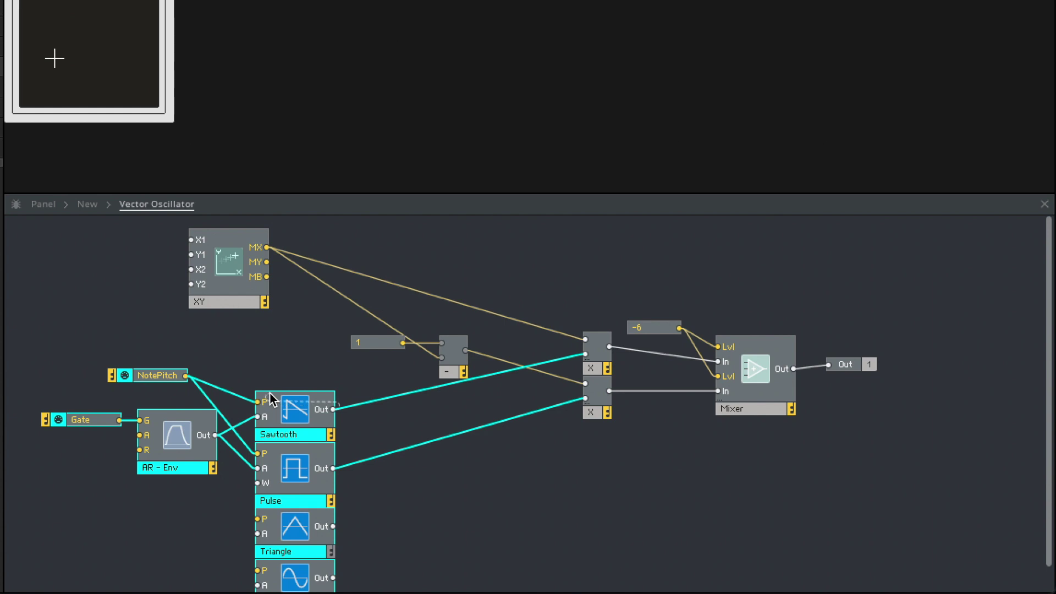
{"action": "left_click_drag", "start_coordinate": [297, 426], "coordinate": [260, 398]}
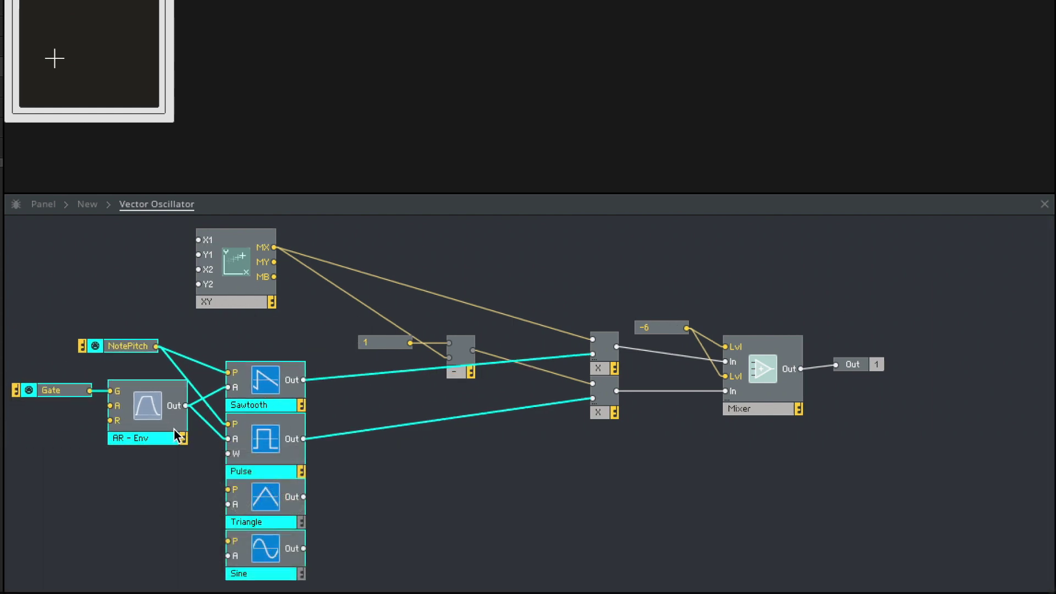
{"action": "left_click_drag", "start_coordinate": [154, 348], "coordinate": [228, 541]}
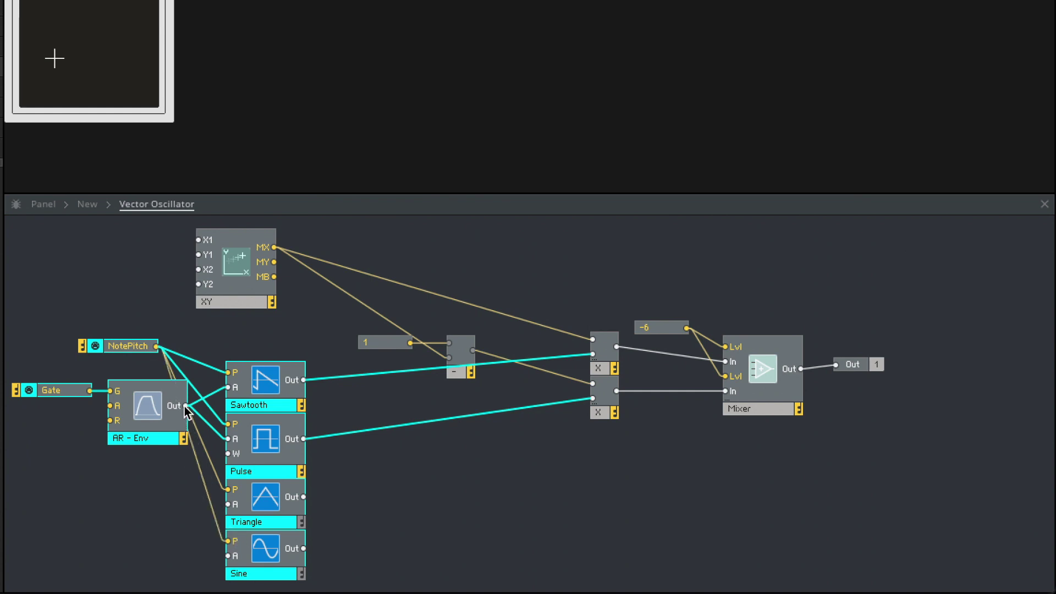
{"action": "left_click_drag", "start_coordinate": [187, 406], "coordinate": [227, 556]}
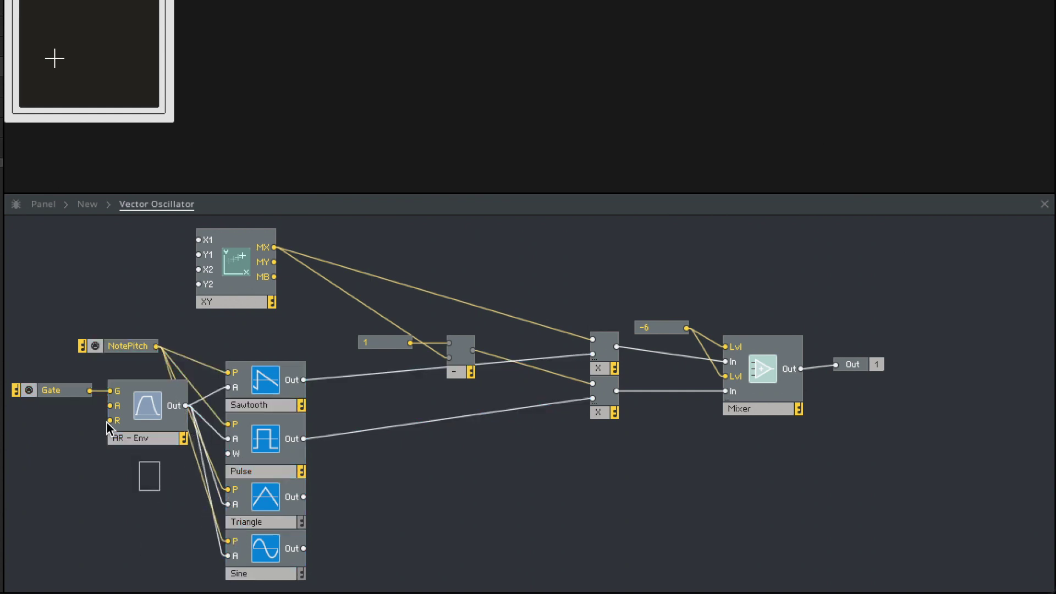
{"action": "left_click_drag", "start_coordinate": [145, 429], "coordinate": [130, 563]}
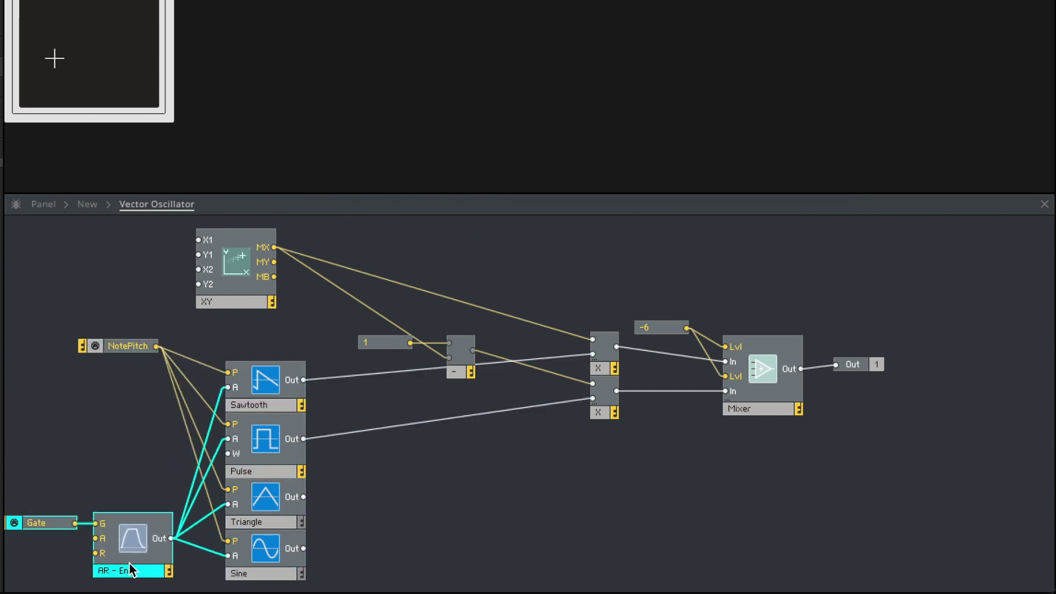
{"action": "left_click", "coordinate": [117, 451]}
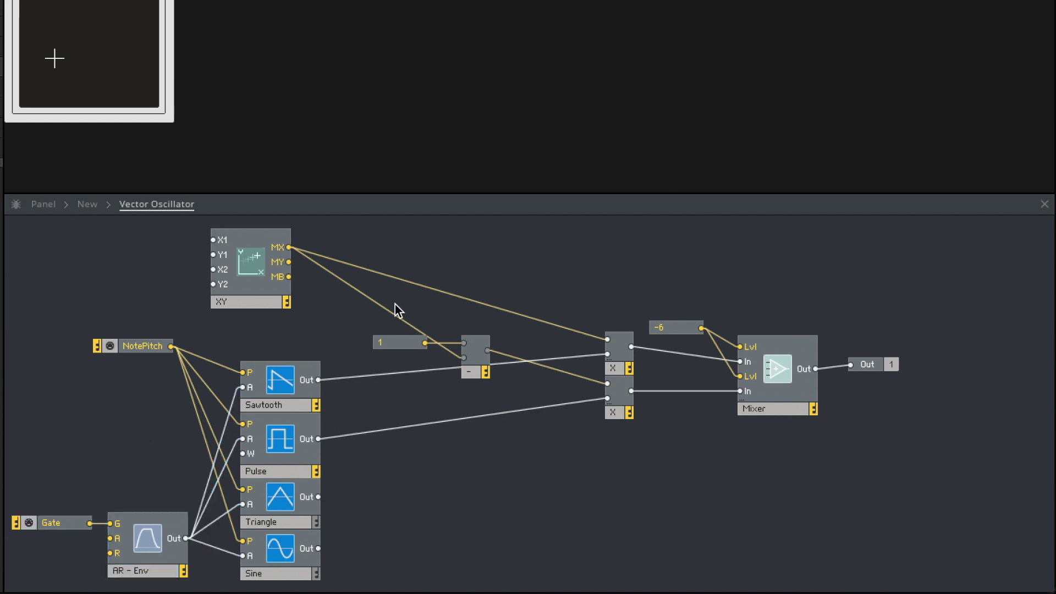
Move the minus and constant 1 modules down-right to make room.
{"action": "left_click_drag", "start_coordinate": [495, 395], "coordinate": [385, 333]}
{"action": "left_click_drag", "start_coordinate": [463, 371], "coordinate": [538, 411]}
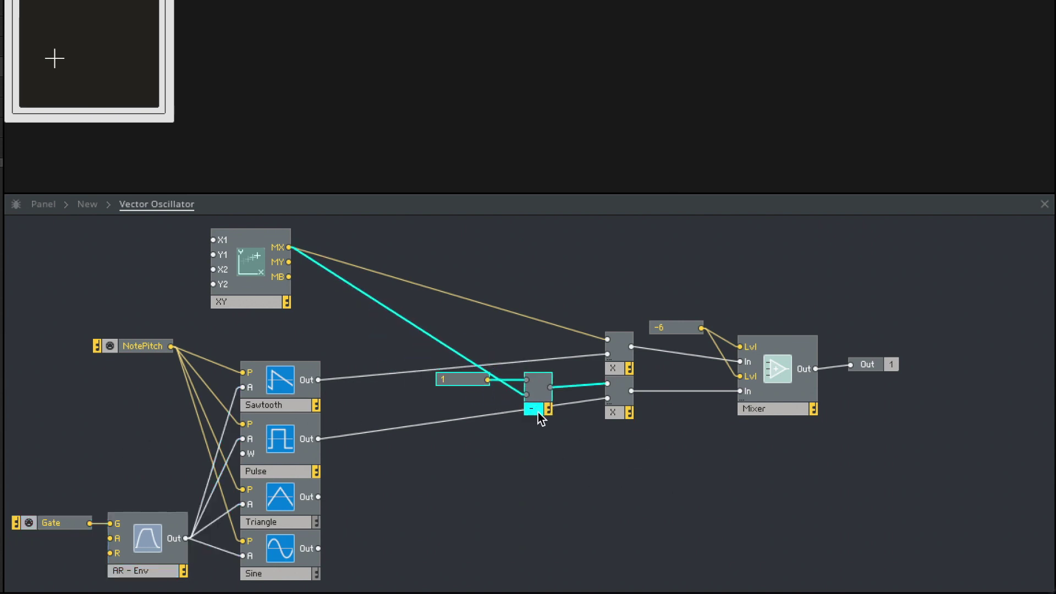
{"action": "left_click", "coordinate": [458, 408]}
{"action": "left_click_drag", "start_coordinate": [458, 385], "coordinate": [471, 381]}
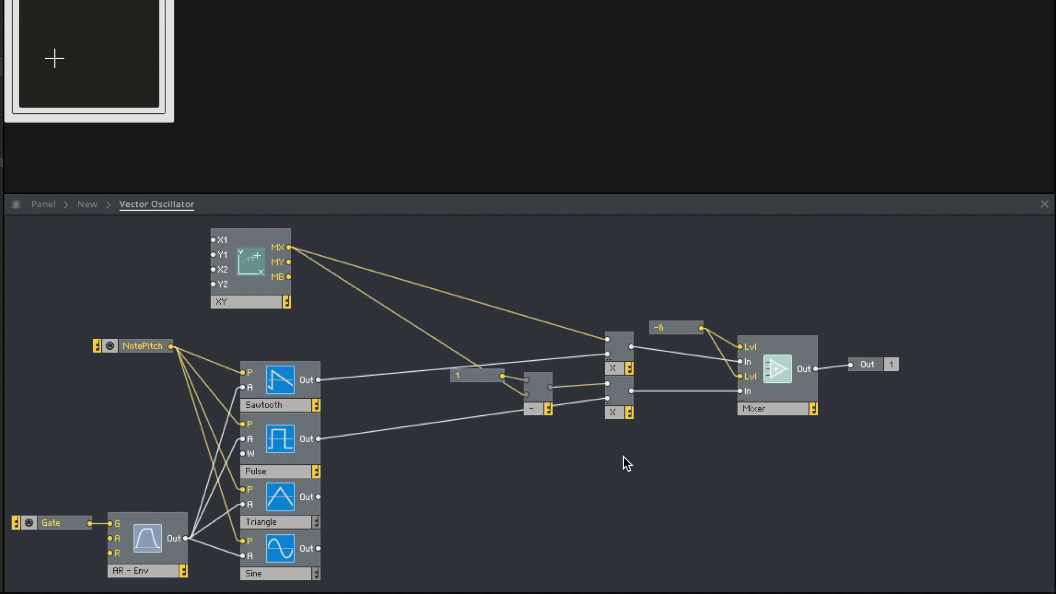
Duplicate the crossfade modules and place the copies below the originals.
{"action": "left_click_drag", "start_coordinate": [624, 457], "coordinate": [484, 314]}
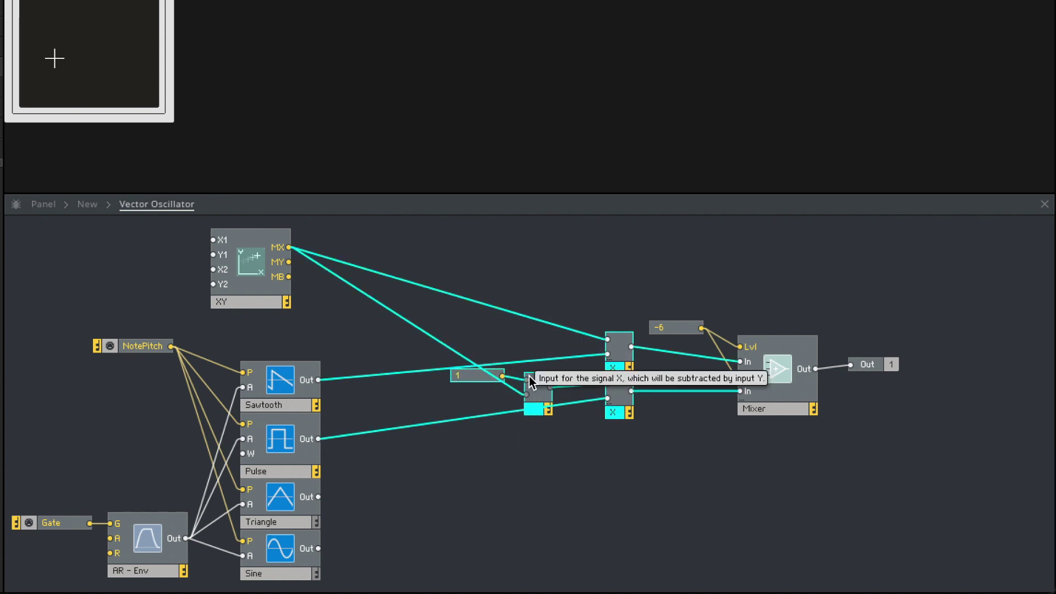
{"action": "key", "text": "ctrl+c"}
{"action": "key", "text": "ctrl+v"}
{"action": "left_click_drag", "start_coordinate": [620, 414], "coordinate": [621, 507]}
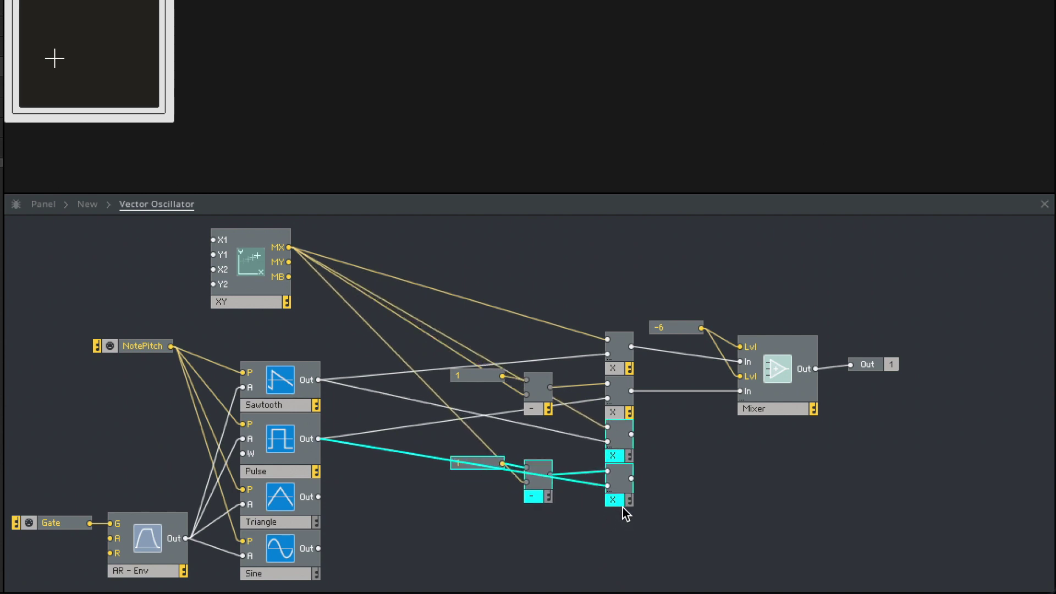
{"action": "left_click_drag", "start_coordinate": [632, 435], "coordinate": [740, 406]}
Connect the new multipliers and -6 level to the Mixer, fed by Triangle and Sine outputs.
{"action": "left_click_drag", "start_coordinate": [631, 479], "coordinate": [755, 440]}
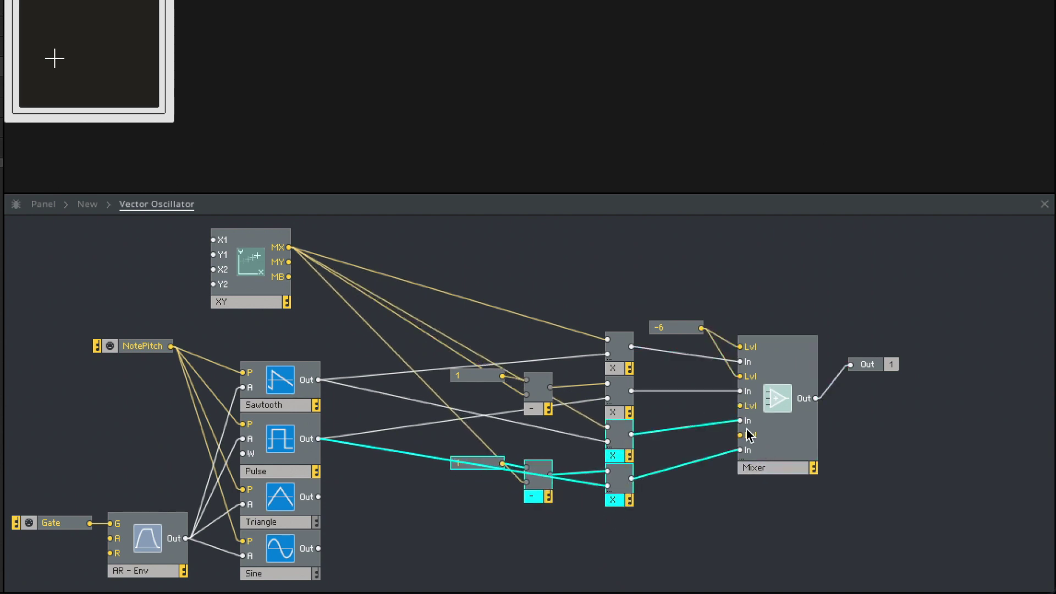
{"action": "left_click_drag", "start_coordinate": [701, 328], "coordinate": [742, 406]}
{"action": "left_click_drag", "start_coordinate": [702, 328], "coordinate": [740, 435]}
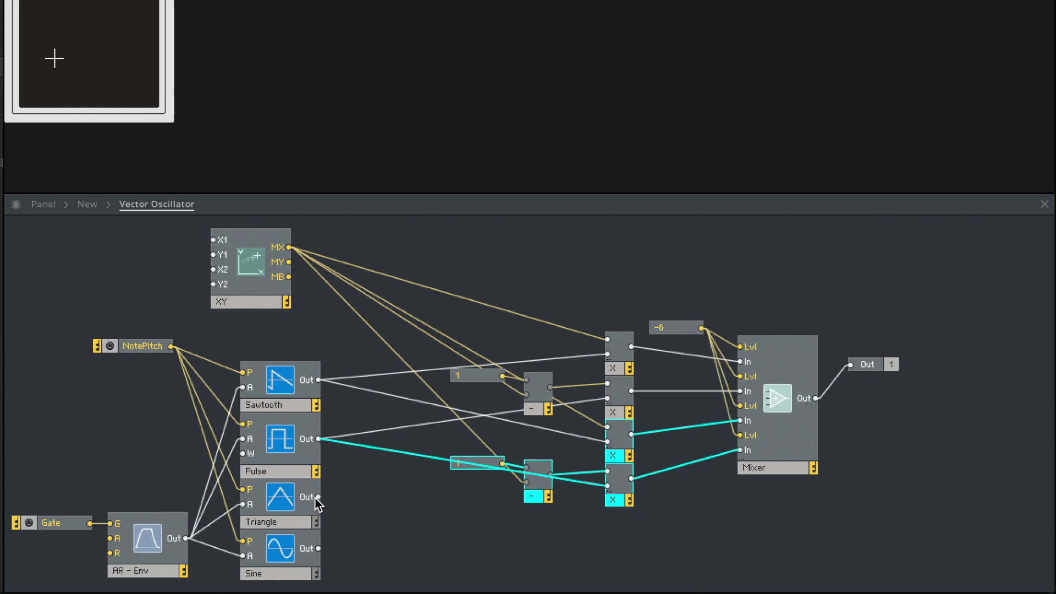
{"action": "left_click_drag", "start_coordinate": [428, 446], "coordinate": [607, 427]}
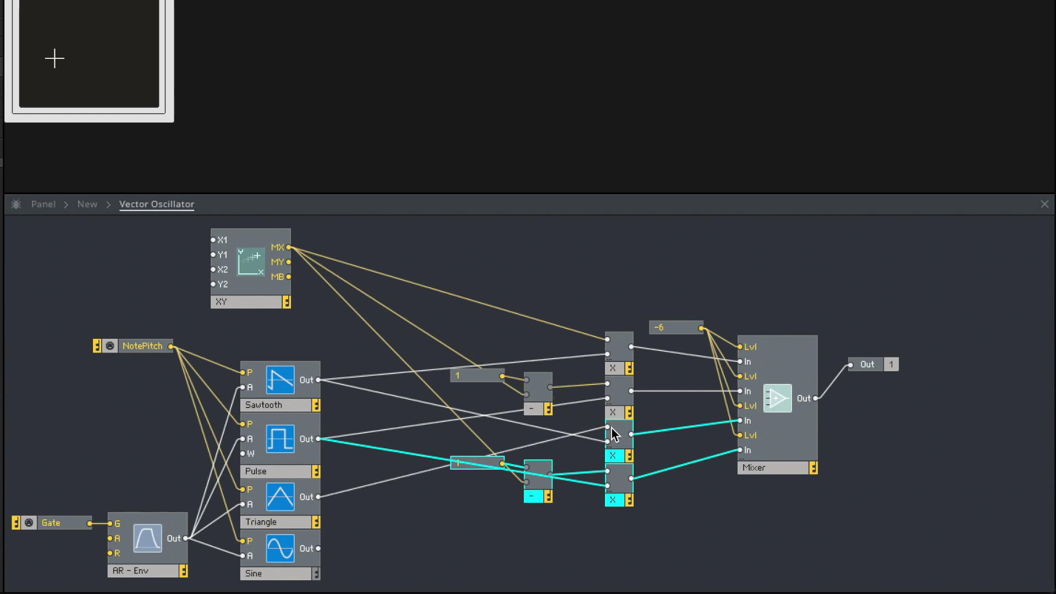
{"action": "mouse_move", "coordinate": [246, 272]}
{"action": "left_mouse_down"}
{"action": "mouse_move", "coordinate": [267, 259]}
{"action": "mouse_move", "coordinate": [250, 264]}
{"action": "left_mouse_up"}
{"action": "left_click_drag", "start_coordinate": [318, 566], "coordinate": [608, 489]}
Delete the wrong Pulse wire and connect the lower minus output to the lower multiplier.
{"action": "left_click", "coordinate": [282, 582]}
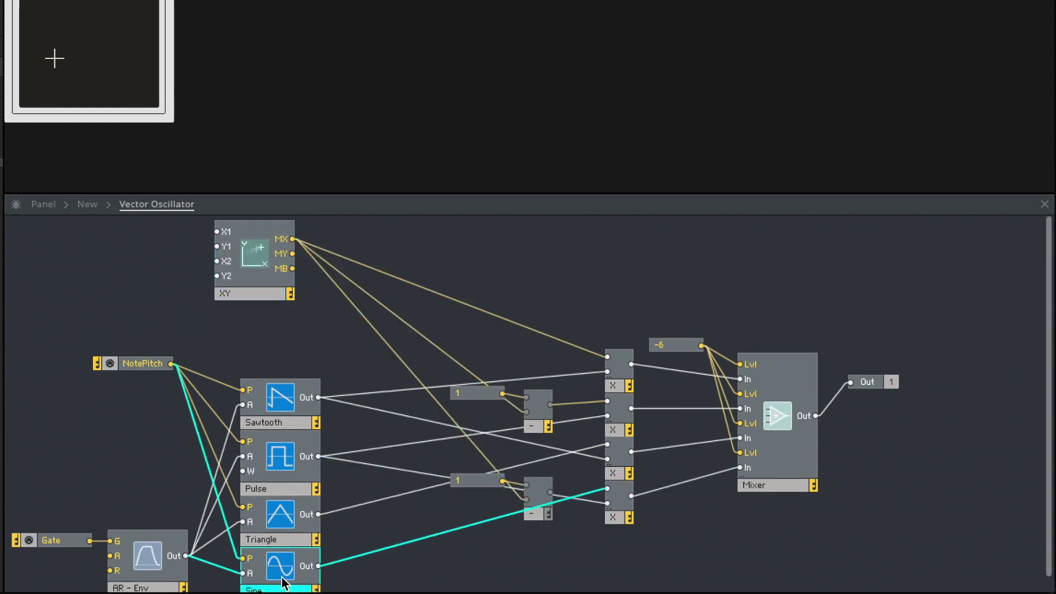
{"action": "left_click", "coordinate": [282, 523]}
{"action": "left_click", "coordinate": [284, 466]}
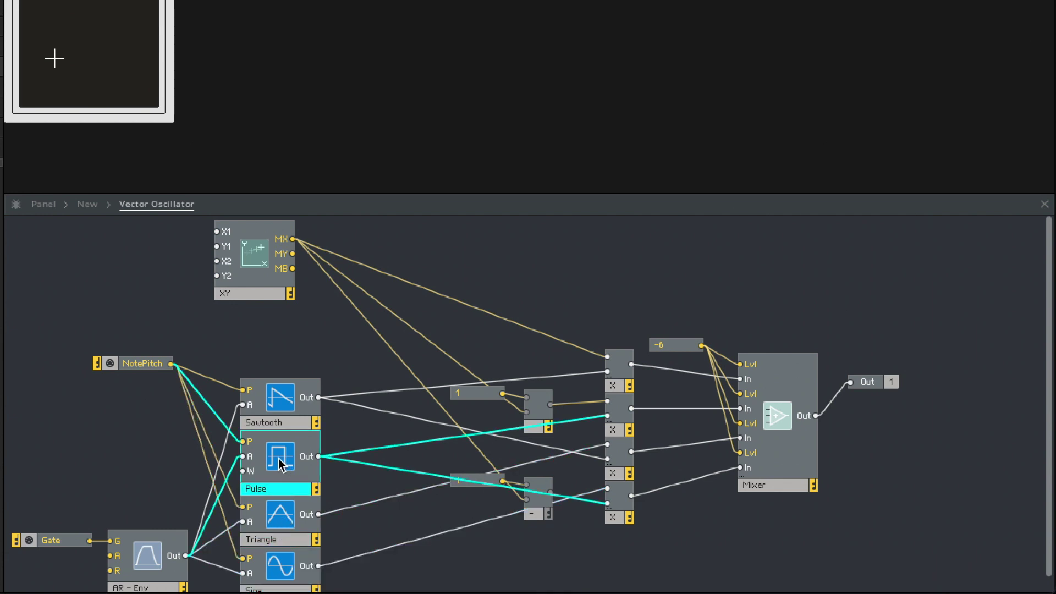
{"action": "left_click", "coordinate": [374, 476]}
{"action": "left_click", "coordinate": [384, 467]}
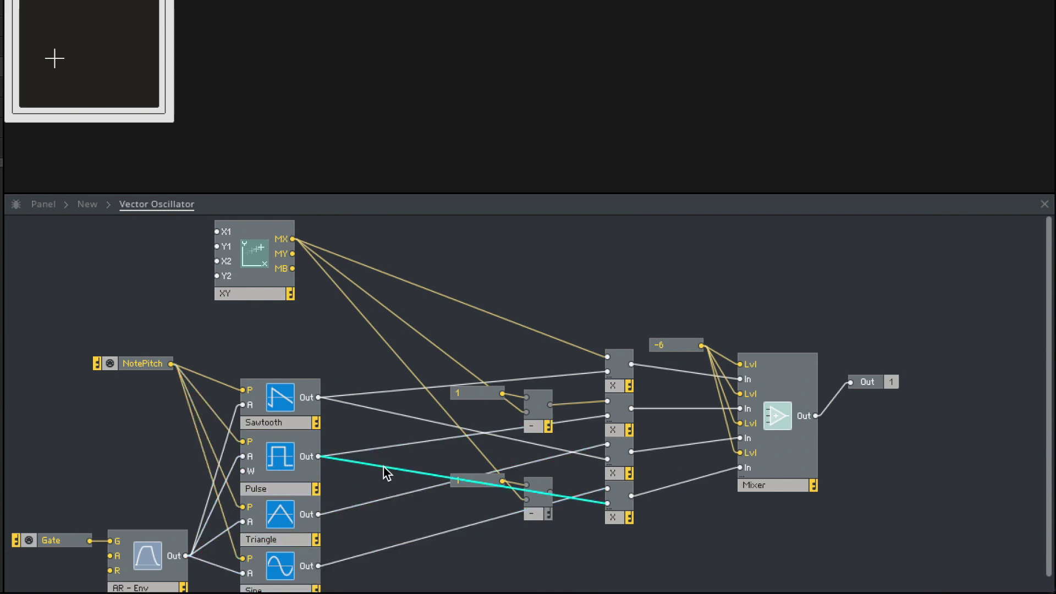
{"action": "key", "text": "Delete"}
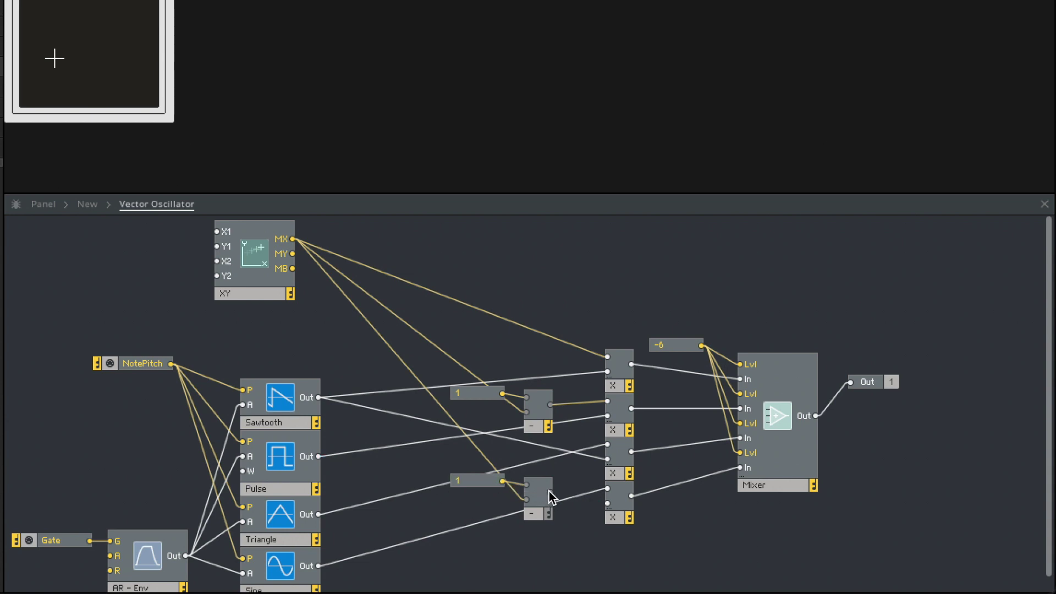
{"action": "left_click_drag", "start_coordinate": [550, 492], "coordinate": [607, 503]}
Verify the Pulse, Triangle, Sine and Sawtooth oscillator connections.
{"action": "left_click", "coordinate": [281, 454]}
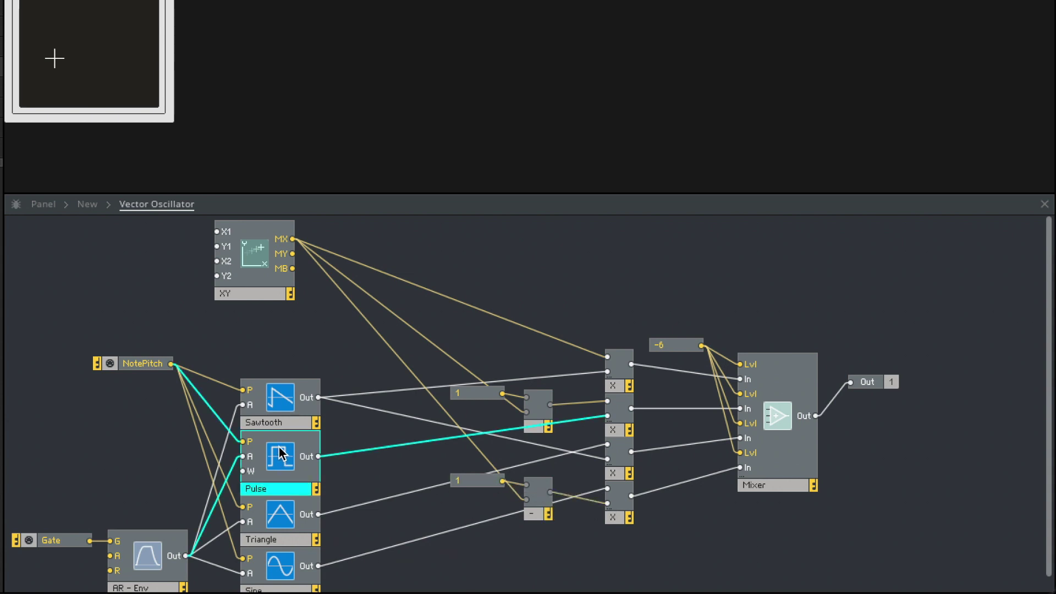
{"action": "left_click", "coordinate": [283, 518]}
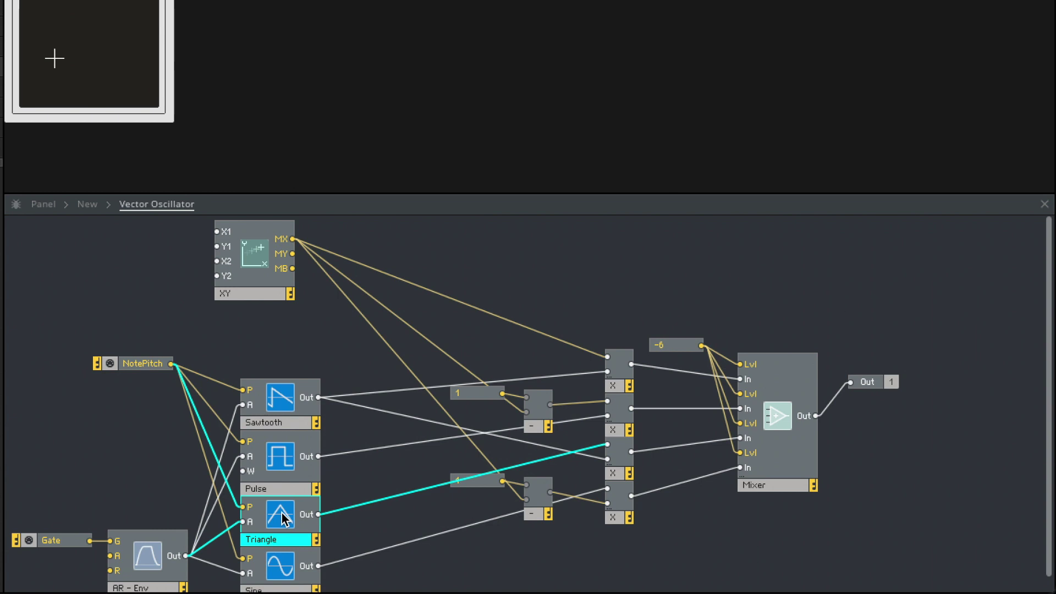
{"action": "left_click", "coordinate": [278, 572]}
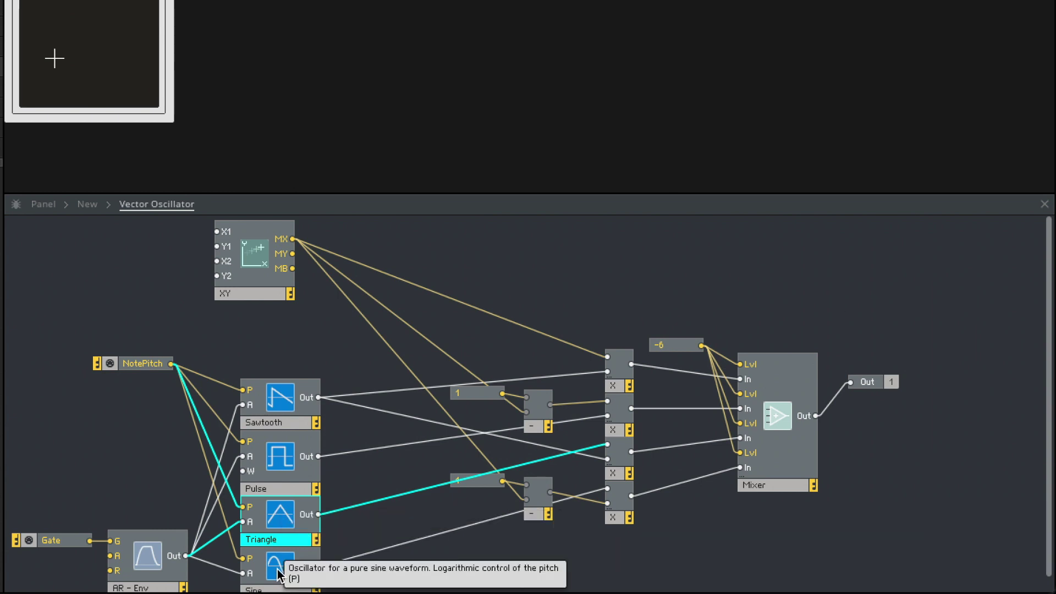
{"action": "left_click", "coordinate": [270, 410]}
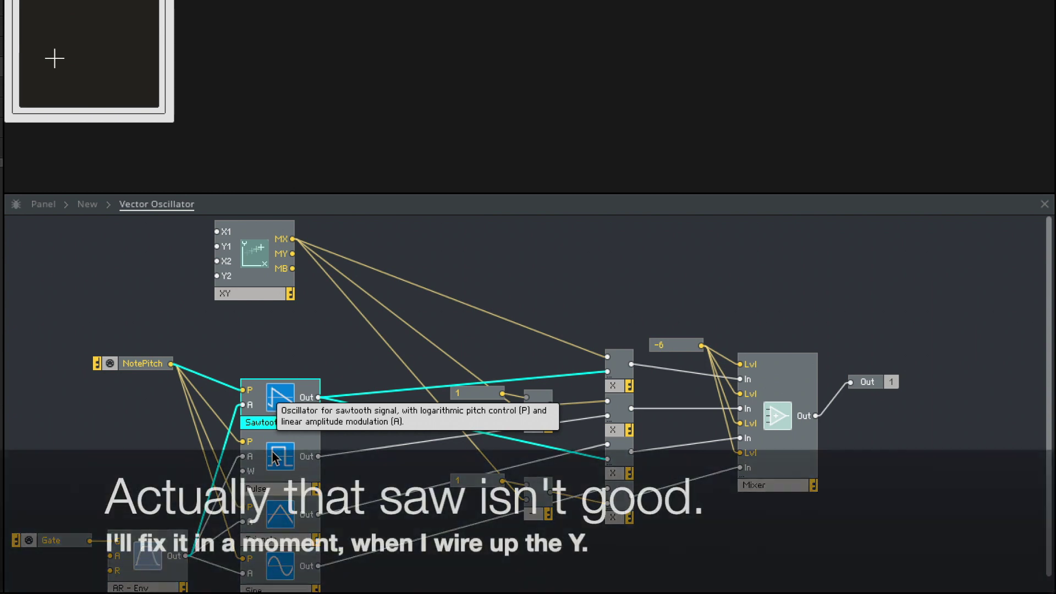
{"action": "left_click", "coordinate": [275, 456]}
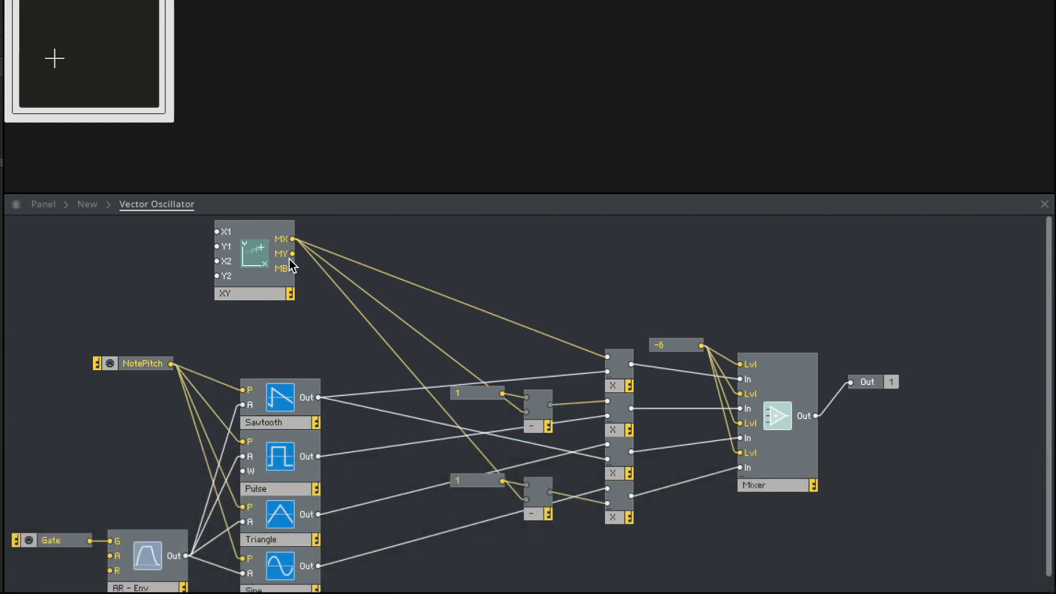
Connect the XY pad's MY output to the lower 1-minus subtract module and review the XY wiring.
{"action": "left_click_drag", "start_coordinate": [292, 253], "coordinate": [606, 461]}
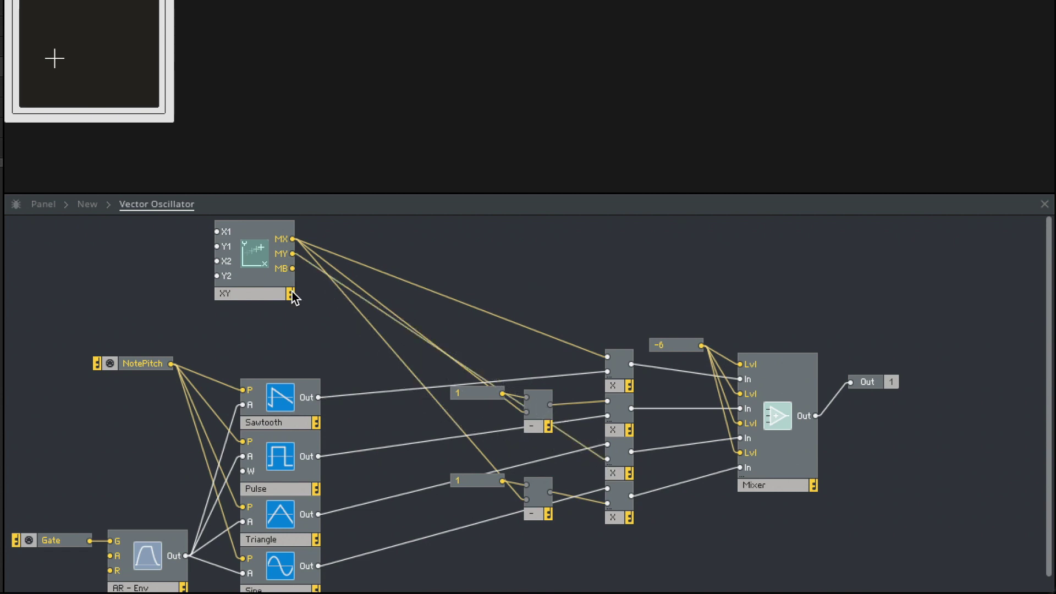
{"action": "left_click_drag", "start_coordinate": [292, 255], "coordinate": [527, 500]}
{"action": "left_click", "coordinate": [238, 288]}
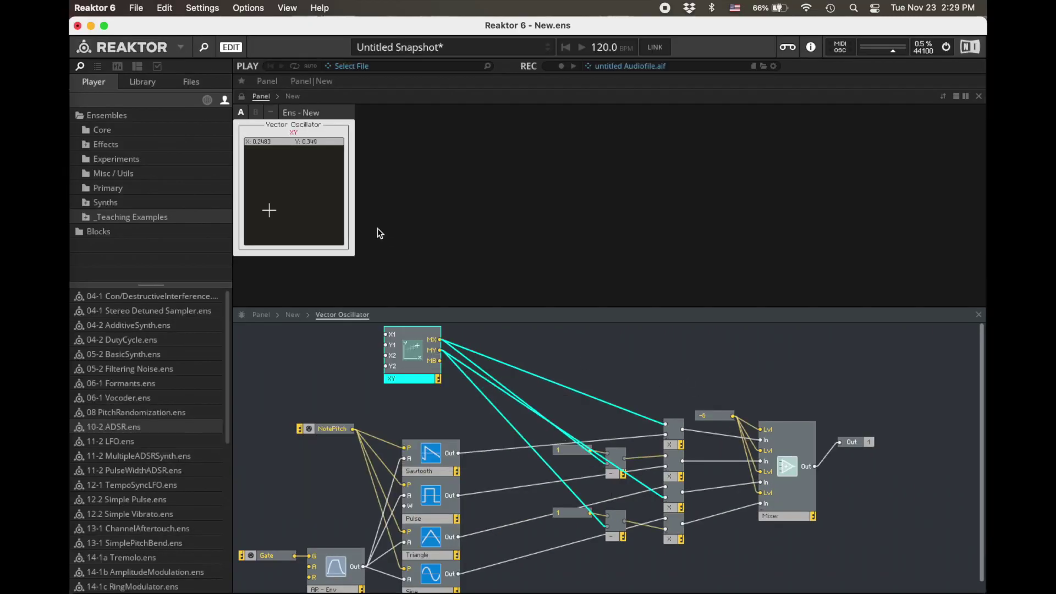
Sweep the XY pad point around all four corners to audition the crossfade.
{"action": "left_click_drag", "start_coordinate": [285, 216], "coordinate": [239, 254]}
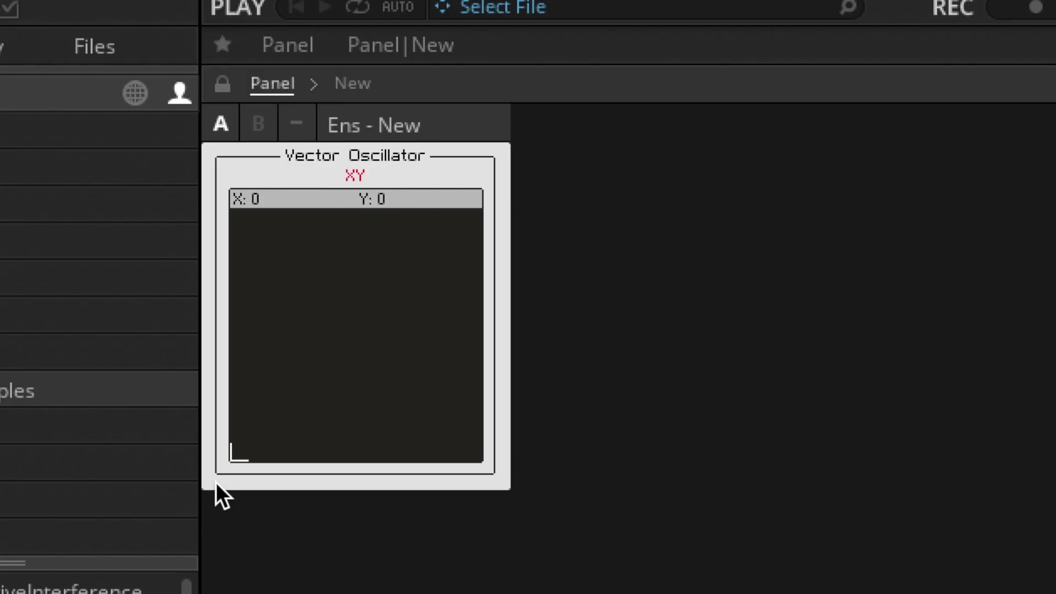
{"action": "left_click_drag", "start_coordinate": [216, 483], "coordinate": [216, 201]}
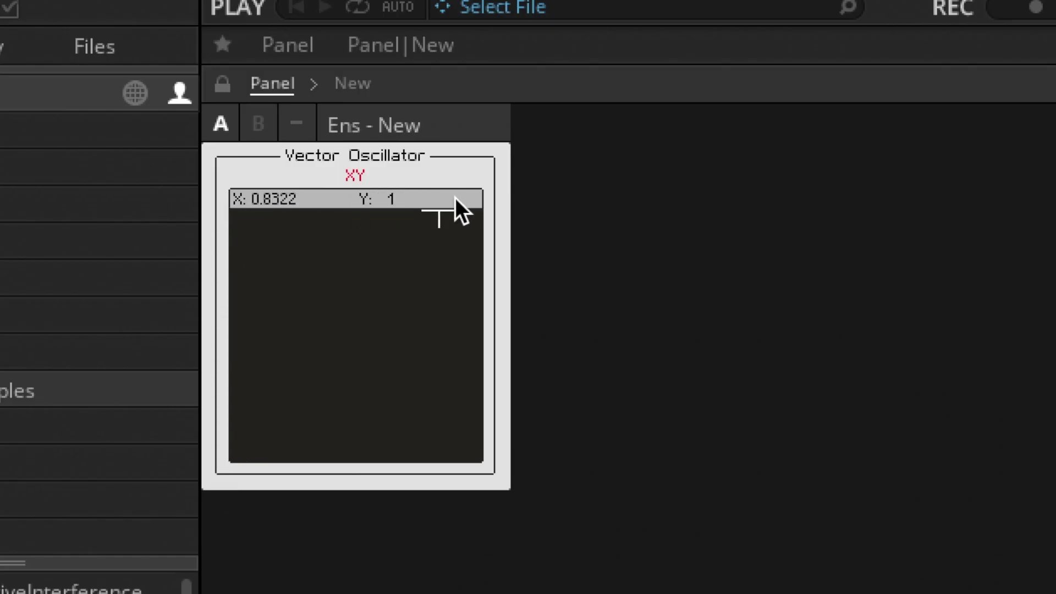
{"action": "left_click_drag", "start_coordinate": [455, 198], "coordinate": [437, 379]}
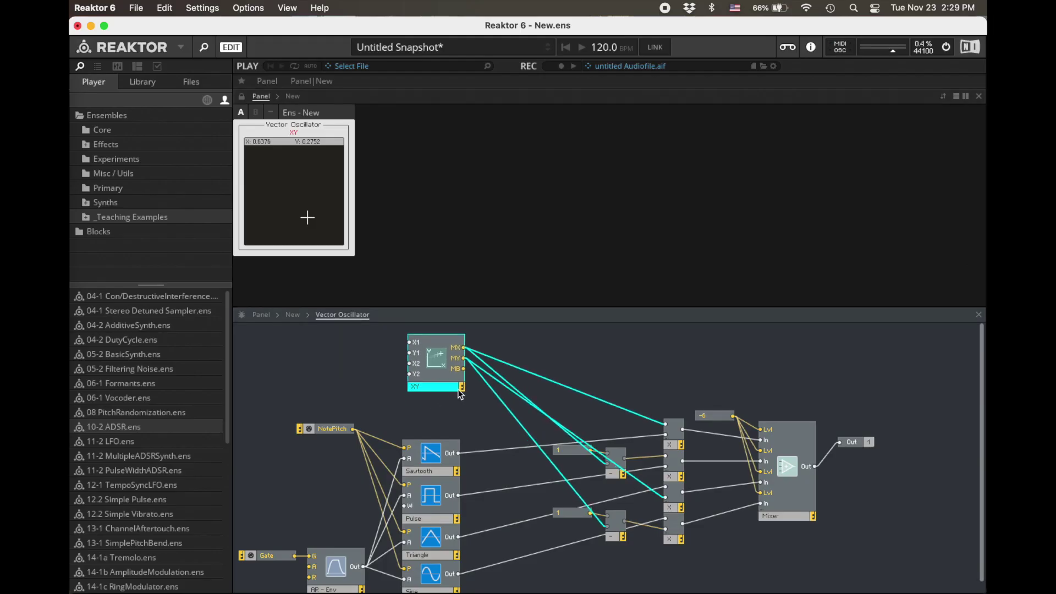
{"action": "left_click", "coordinate": [470, 419]}
{"action": "left_click_drag", "start_coordinate": [307, 238], "coordinate": [289, 222]}
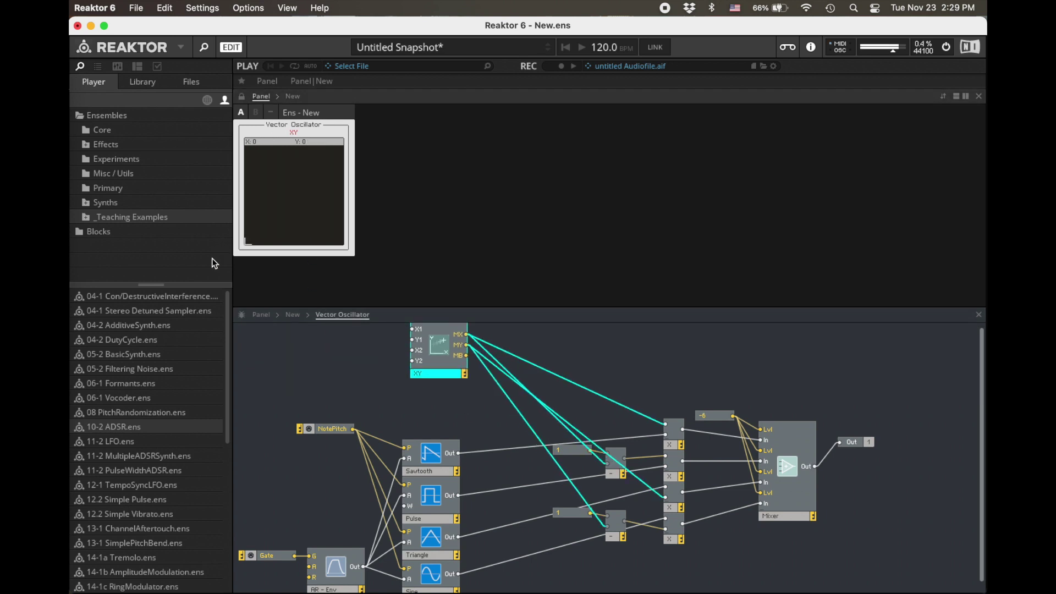
{"action": "mouse_move", "coordinate": [212, 258]}
{"action": "left_mouse_down"}
{"action": "mouse_move", "coordinate": [218, 136]}
{"action": "mouse_move", "coordinate": [200, 271]}
{"action": "mouse_move", "coordinate": [245, 236]}
{"action": "mouse_move", "coordinate": [243, 248]}
{"action": "left_mouse_up"}
Check the Pulse, Sine and Triangle wiring, leaving the pad at top-right (X 1, Y 1).
{"action": "left_click", "coordinate": [447, 518]}
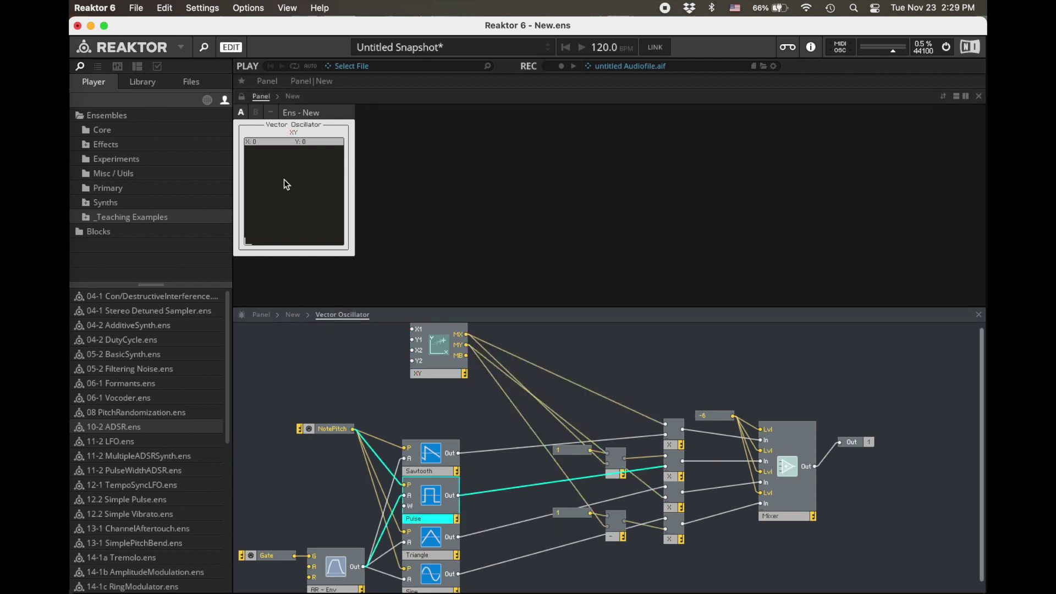
{"action": "left_click", "coordinate": [431, 586]}
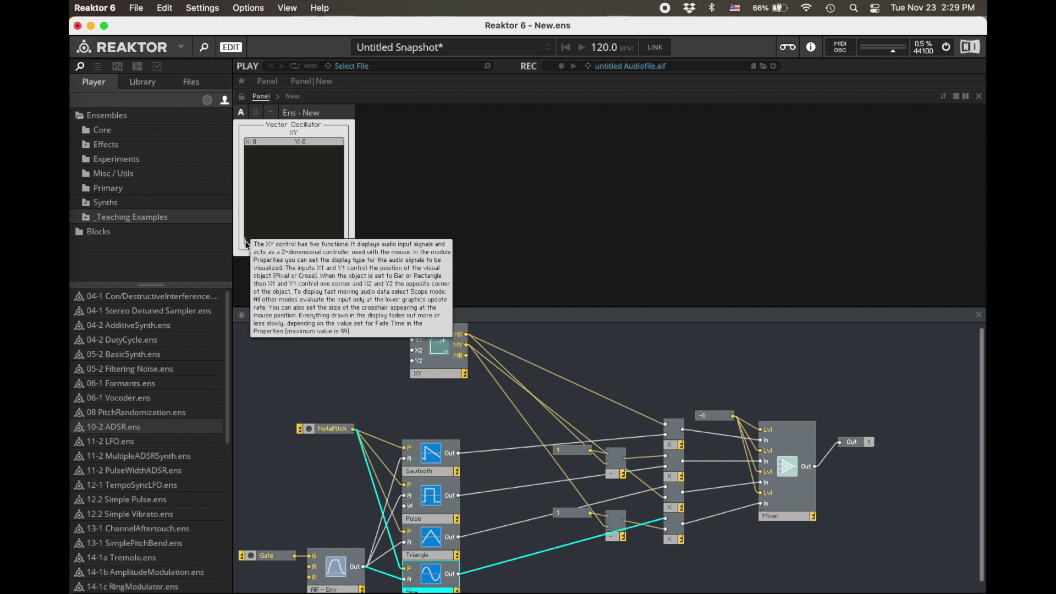
{"action": "left_click_drag", "start_coordinate": [246, 244], "coordinate": [206, 143]}
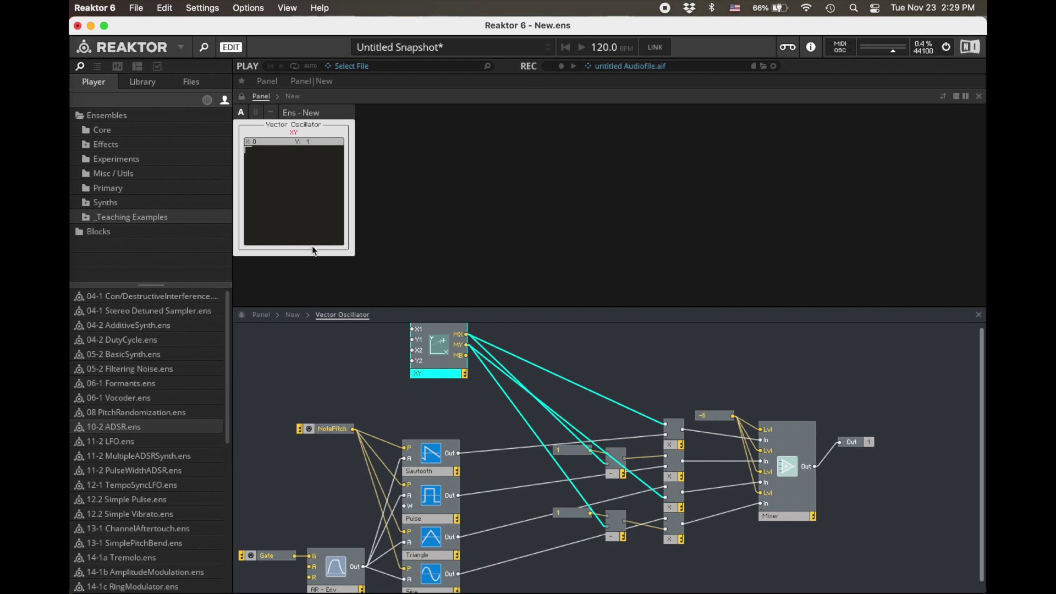
{"action": "left_click", "coordinate": [444, 501]}
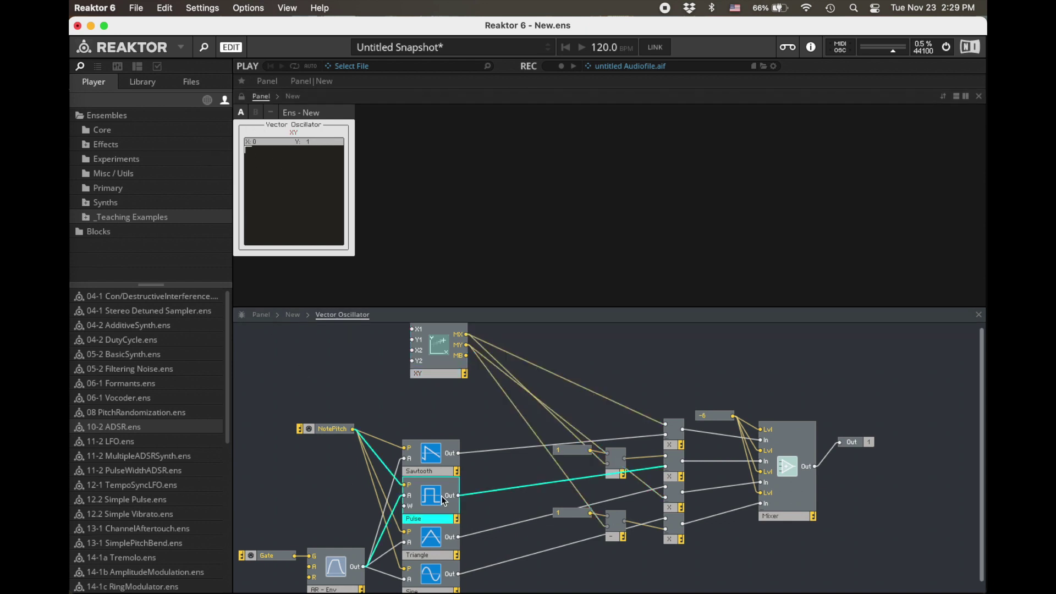
{"action": "left_click", "coordinate": [440, 550]}
{"action": "left_click_drag", "start_coordinate": [251, 152], "coordinate": [412, 127]}
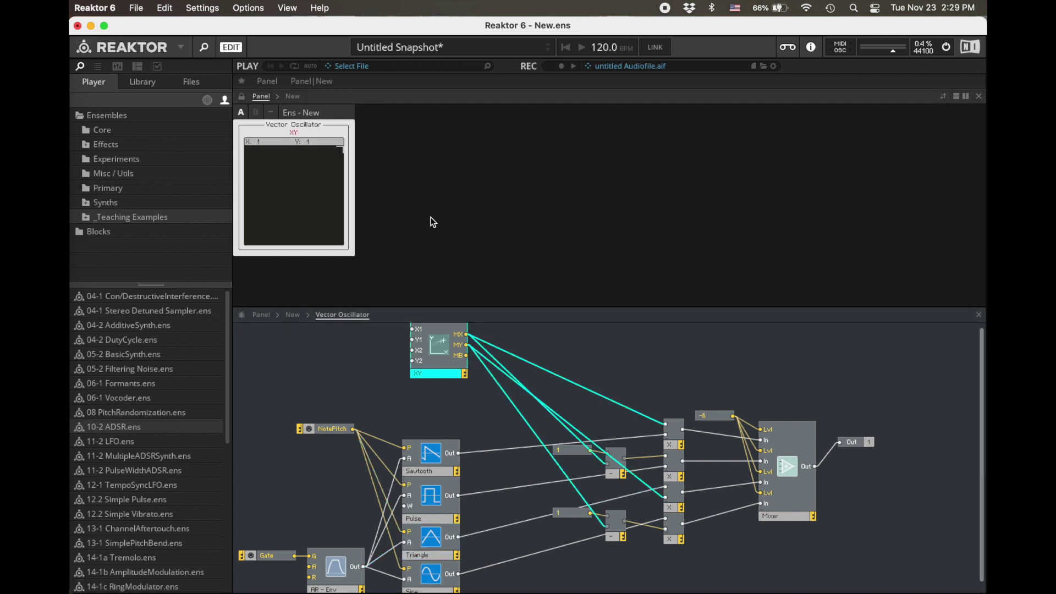
Retest the pad corners, leave it at top-left (X 0, Y 1), and select the crossfade modules.
{"action": "left_click", "coordinate": [345, 157]}
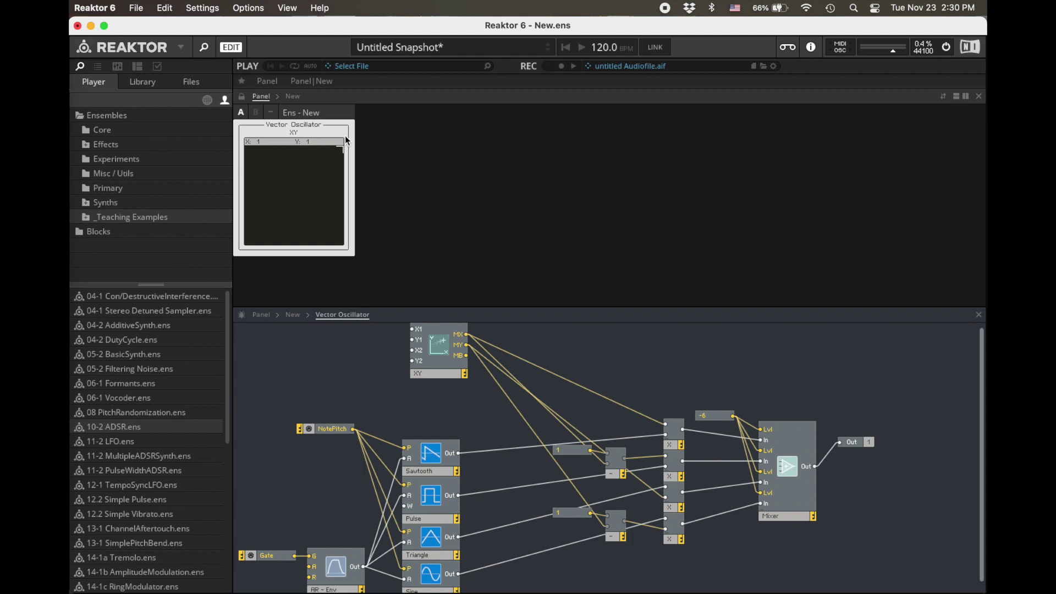
{"action": "left_click_drag", "start_coordinate": [341, 154], "coordinate": [374, 265]}
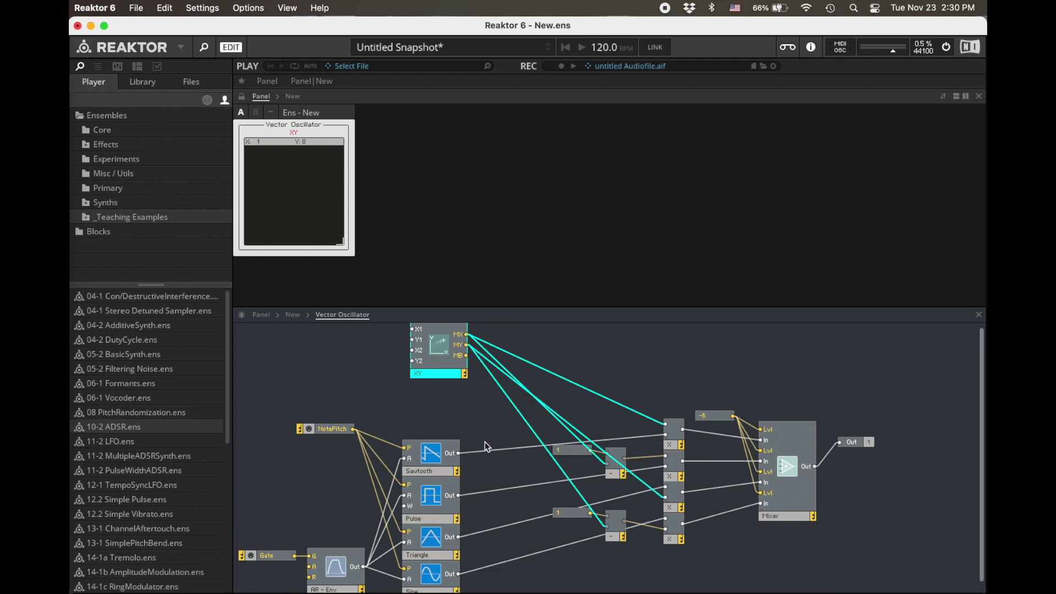
{"action": "mouse_move", "coordinate": [344, 176]}
{"action": "left_click_drag", "start_coordinate": [341, 244], "coordinate": [259, 192]}
{"action": "left_click_drag", "start_coordinate": [261, 194], "coordinate": [251, 293]}
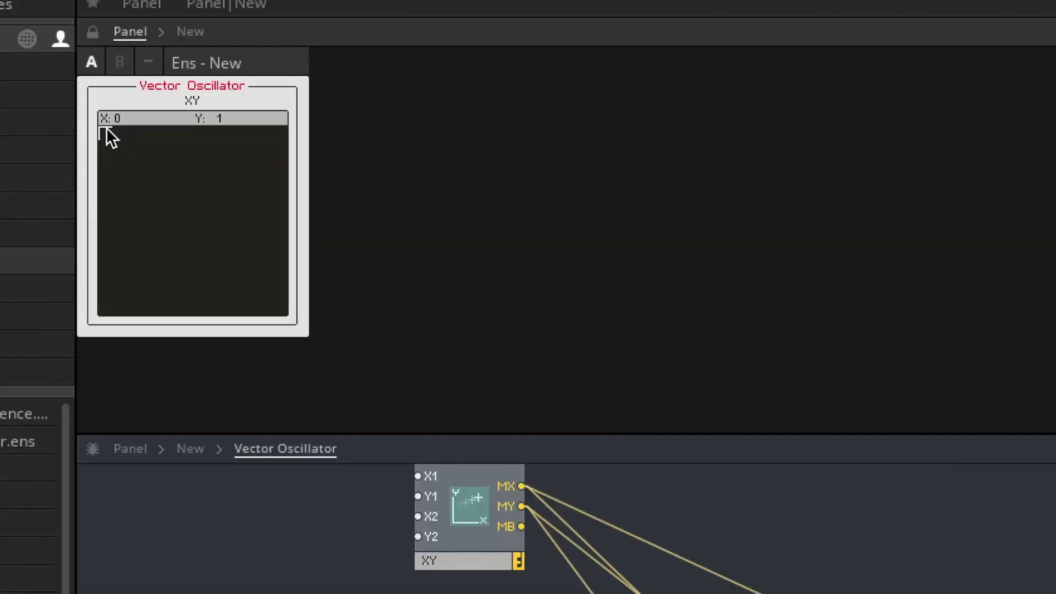
{"action": "mouse_move", "coordinate": [248, 148]}
{"action": "left_mouse_down"}
{"action": "mouse_move", "coordinate": [268, 184]}
{"action": "mouse_move", "coordinate": [238, 151]}
{"action": "left_mouse_up"}
{"action": "left_click_drag", "start_coordinate": [86, 134], "coordinate": [57, 100]}
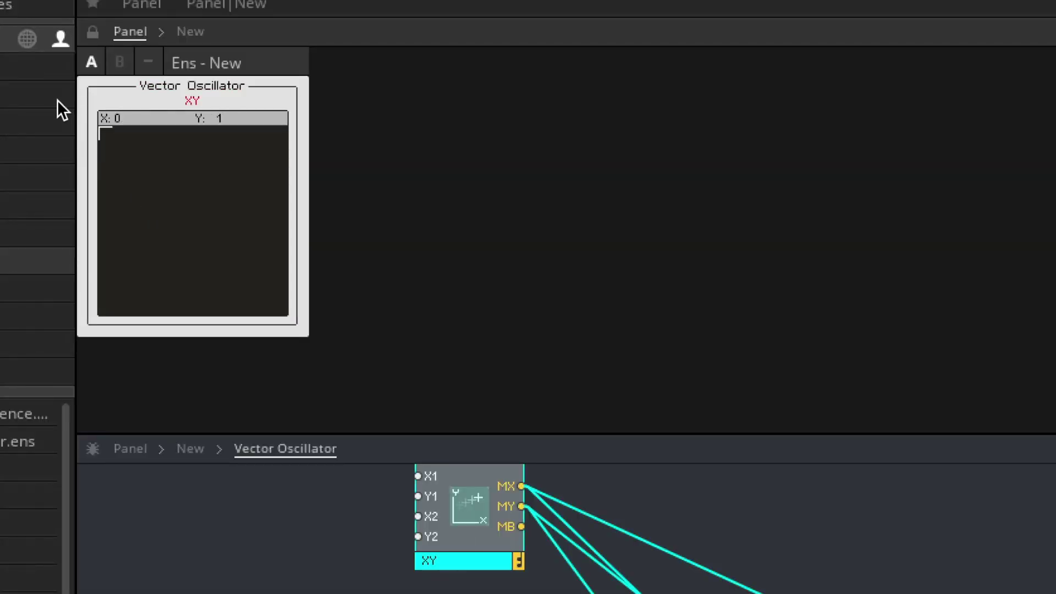
{"action": "mouse_move", "coordinate": [239, 126]}
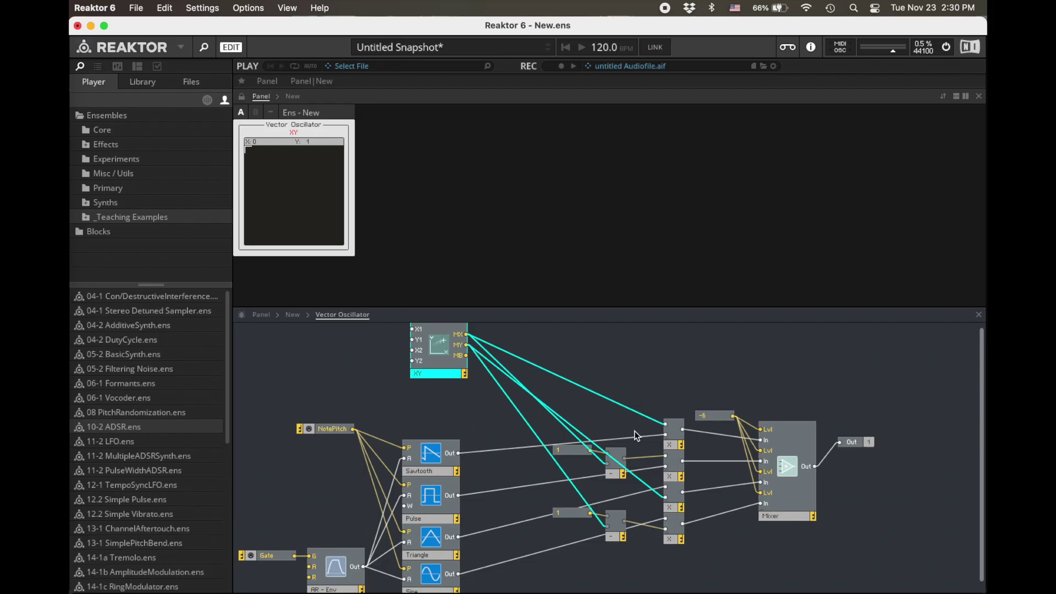
{"action": "left_click_drag", "start_coordinate": [679, 381], "coordinate": [562, 576]}
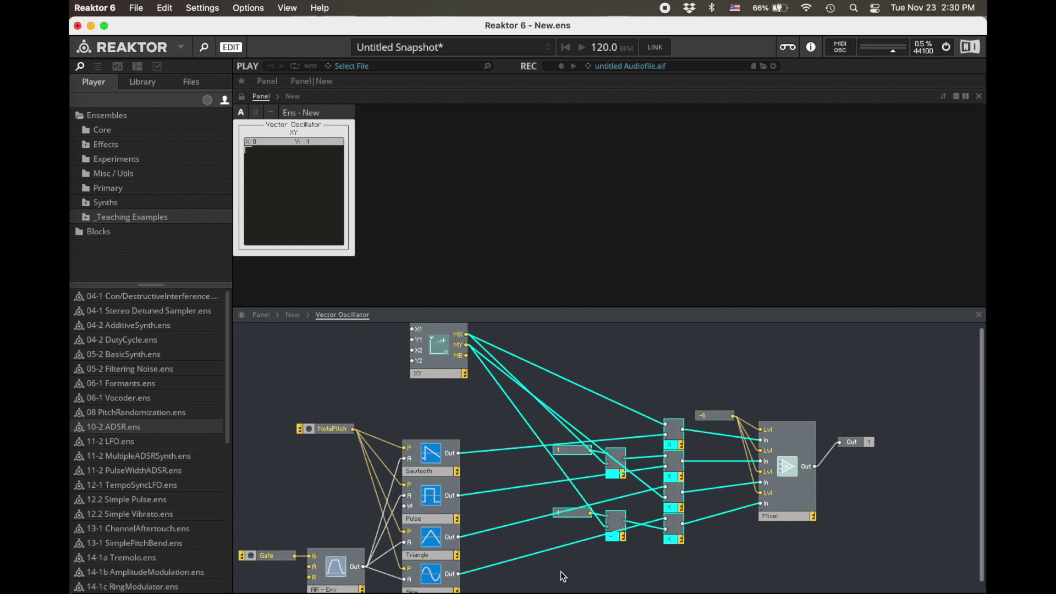
Delete the selected constants, subtractors and multipliers.
{"action": "key", "text": "Delete"}
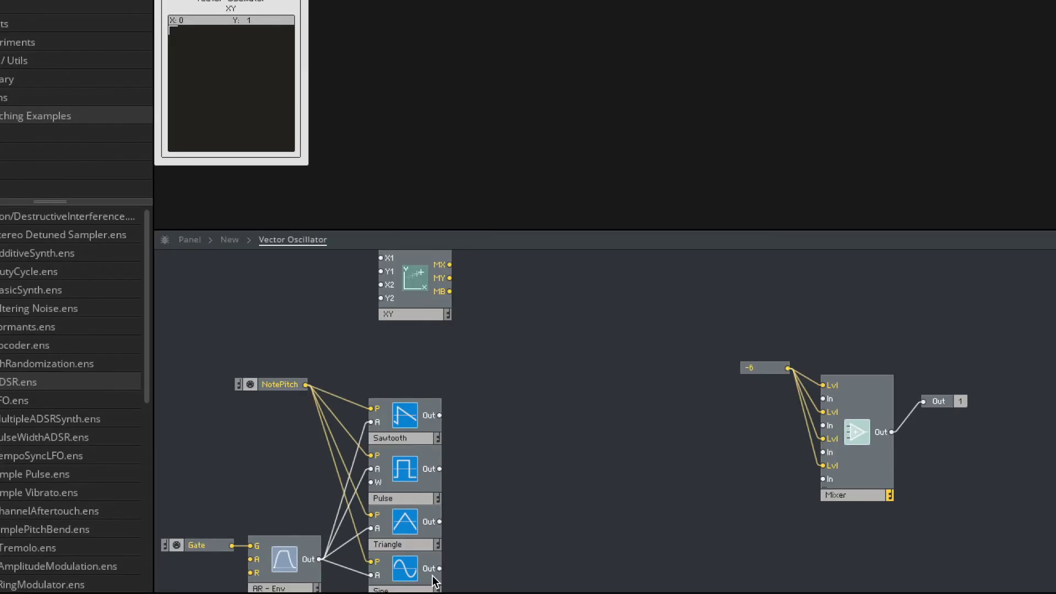
{"action": "left_click_drag", "start_coordinate": [410, 578], "coordinate": [407, 577]}
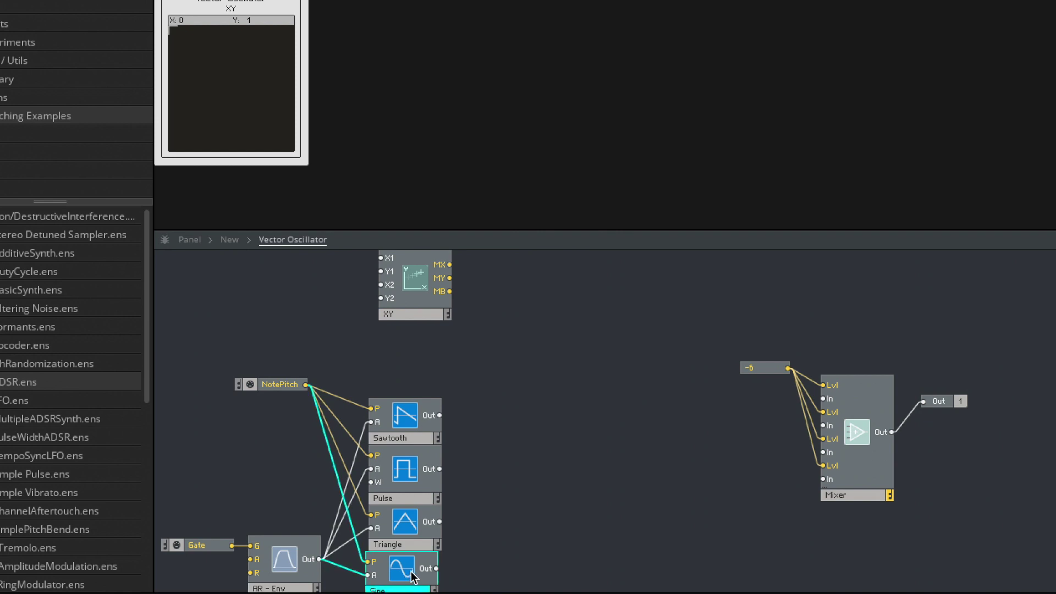
{"action": "key", "text": "ctrl+z"}
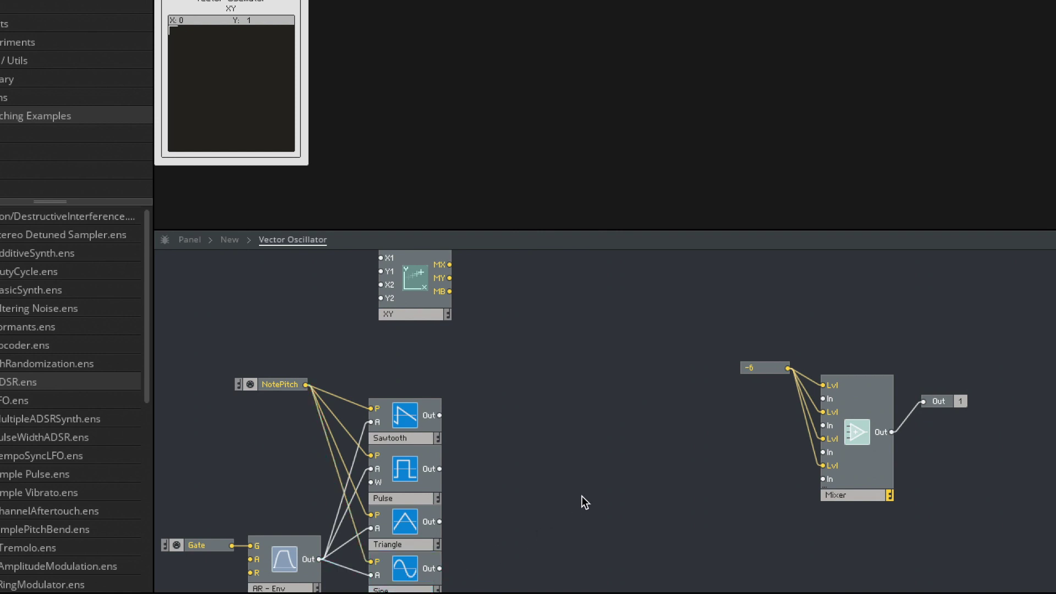
Raise the pitch, gate, envelope and oscillator group and set the pad to X 1, Y 1.
{"action": "left_click_drag", "start_coordinate": [189, 358], "coordinate": [423, 540]}
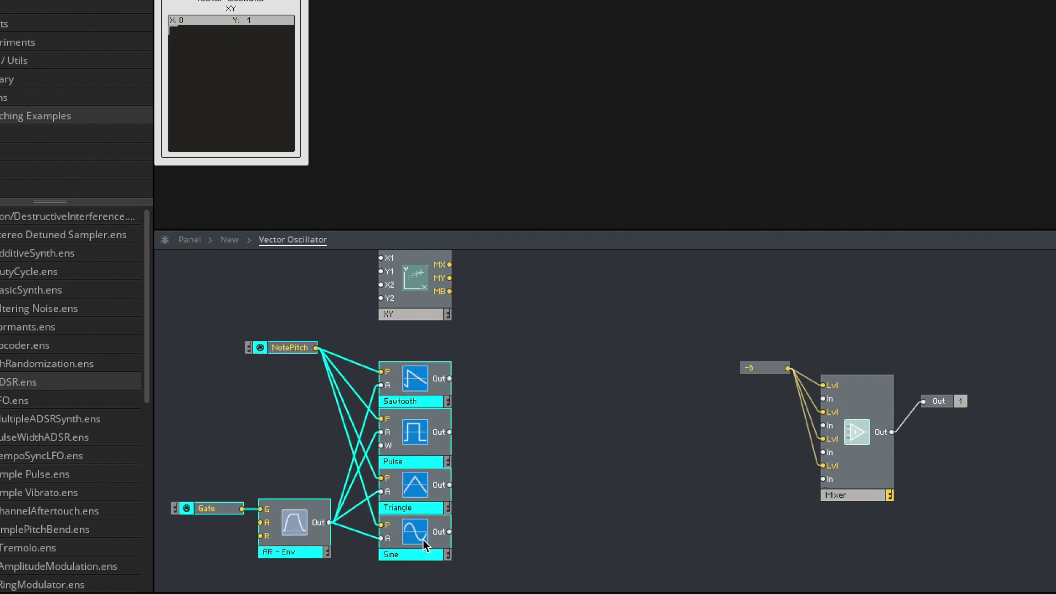
{"action": "left_click", "coordinate": [455, 534]}
{"action": "left_click_drag", "start_coordinate": [225, 130], "coordinate": [307, 181]}
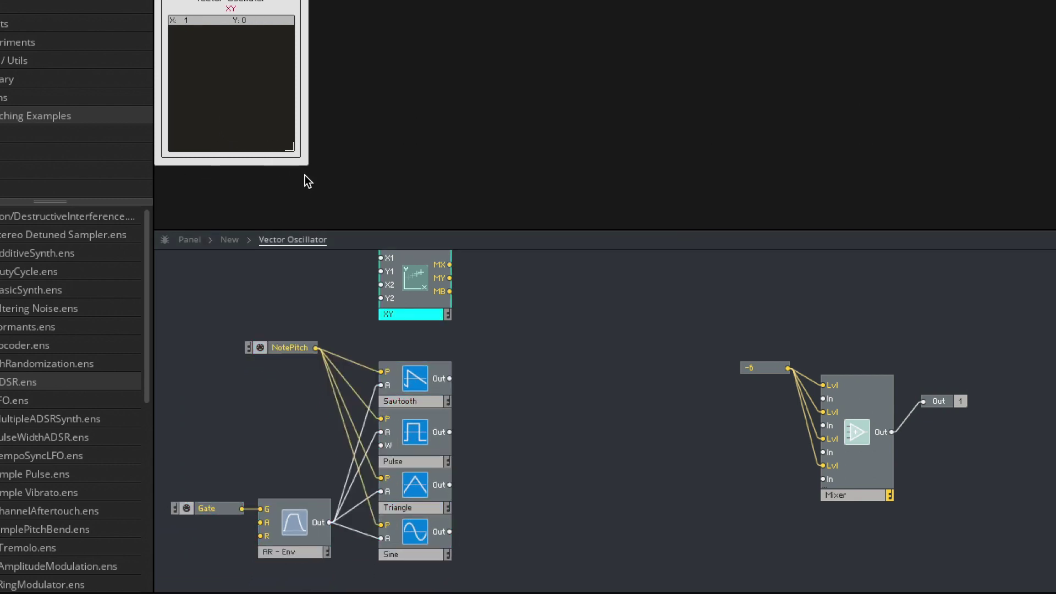
{"action": "mouse_move", "coordinate": [301, 141]}
{"action": "left_mouse_down"}
{"action": "mouse_move", "coordinate": [287, 147]}
{"action": "mouse_move", "coordinate": [311, 14]}
{"action": "left_mouse_up"}
{"action": "left_click", "coordinate": [530, 296]}
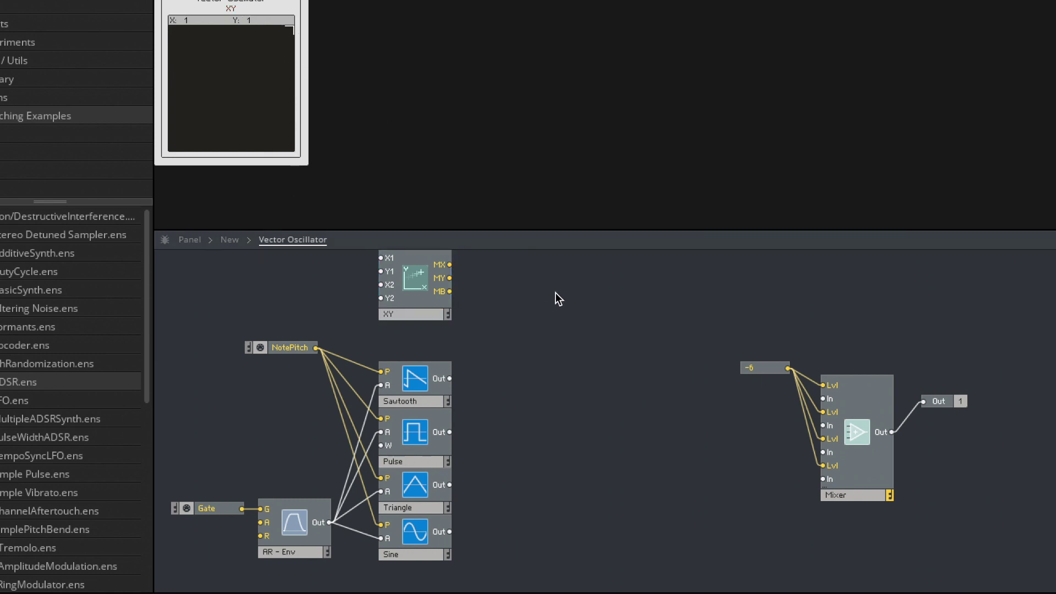
Add a Multiply module fed by Sawtooth Out and the pad's MX value.
{"action": "double_click", "coordinate": [557, 293]}
{"action": "type", "text": "mul"}
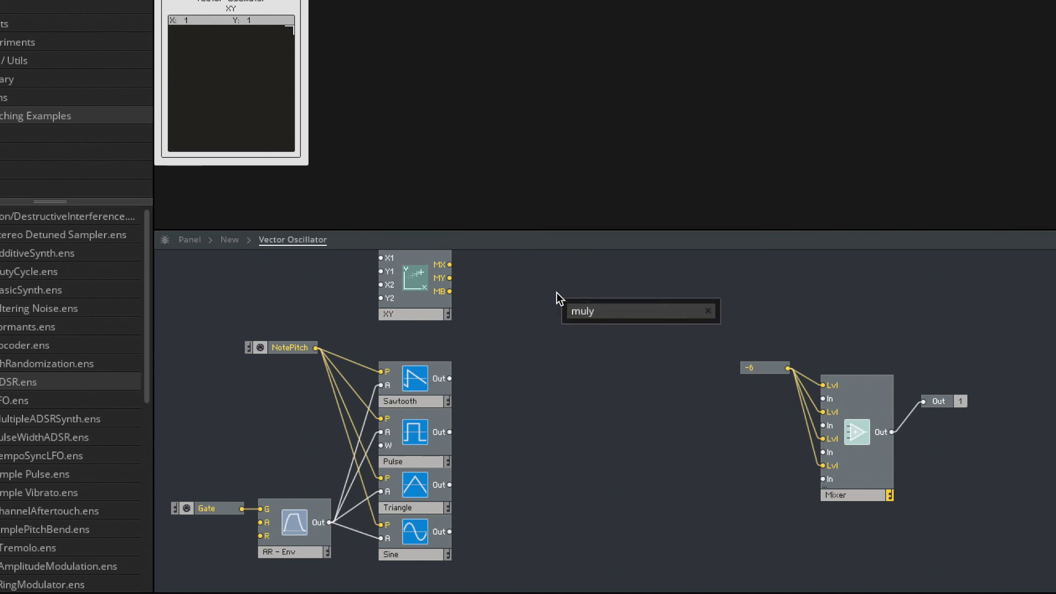
{"action": "left_click", "coordinate": [604, 289]}
{"action": "left_click_drag", "start_coordinate": [572, 317], "coordinate": [610, 395]}
{"action": "left_click_drag", "start_coordinate": [449, 378], "coordinate": [598, 381]}
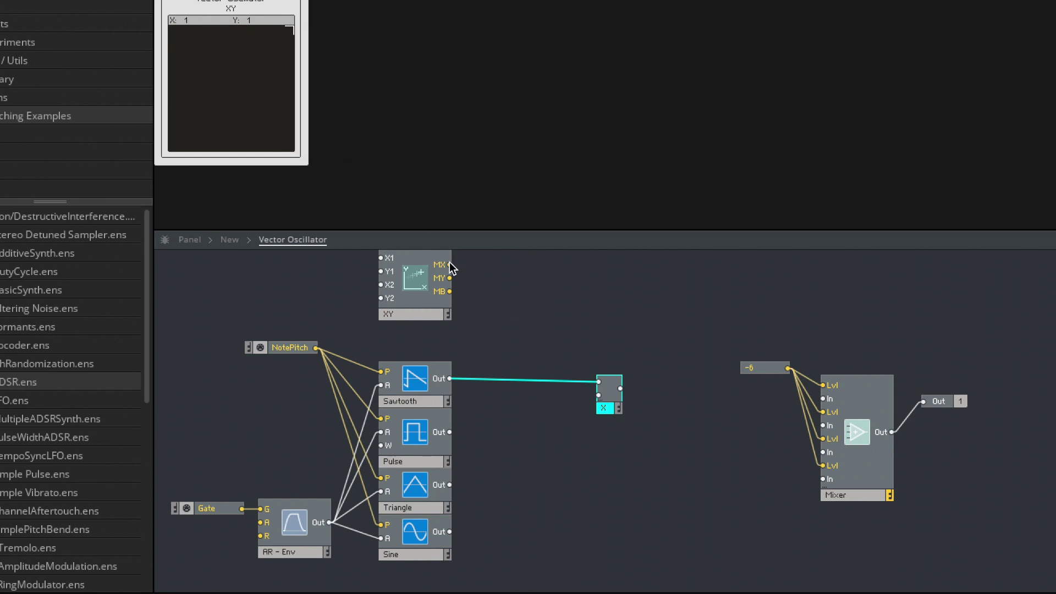
{"action": "left_click_drag", "start_coordinate": [517, 323], "coordinate": [608, 400]}
Chain a duplicate Multiply scaled by MY and route its output into the Mixer's first input.
{"action": "left_click_drag", "start_coordinate": [618, 416], "coordinate": [571, 385]}
{"action": "key", "text": "ctrl+d"}
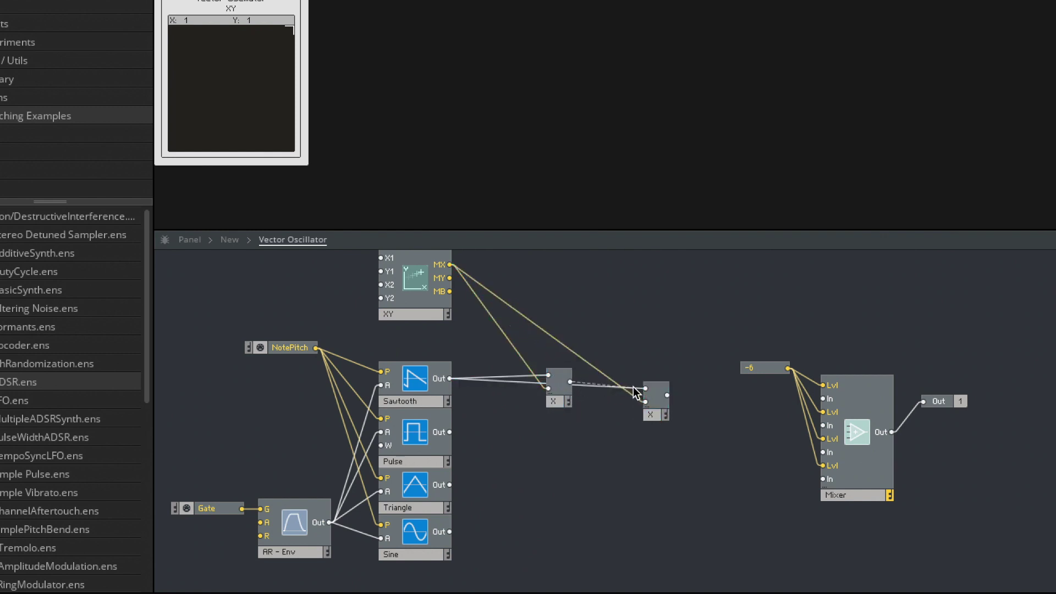
{"action": "left_click_drag", "start_coordinate": [652, 413], "coordinate": [672, 411]}
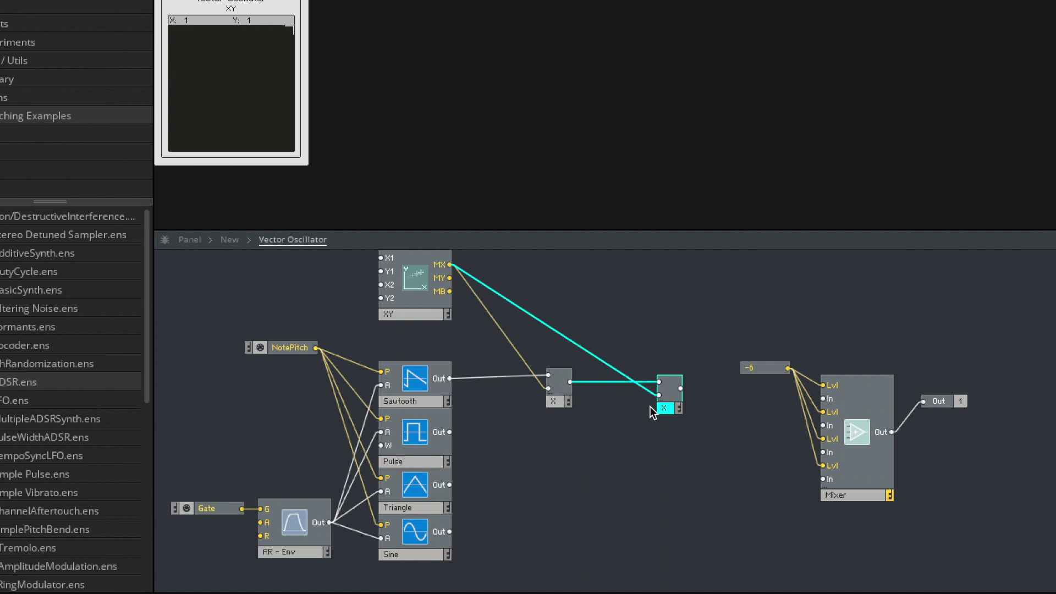
{"action": "left_click_drag", "start_coordinate": [450, 278], "coordinate": [659, 395]}
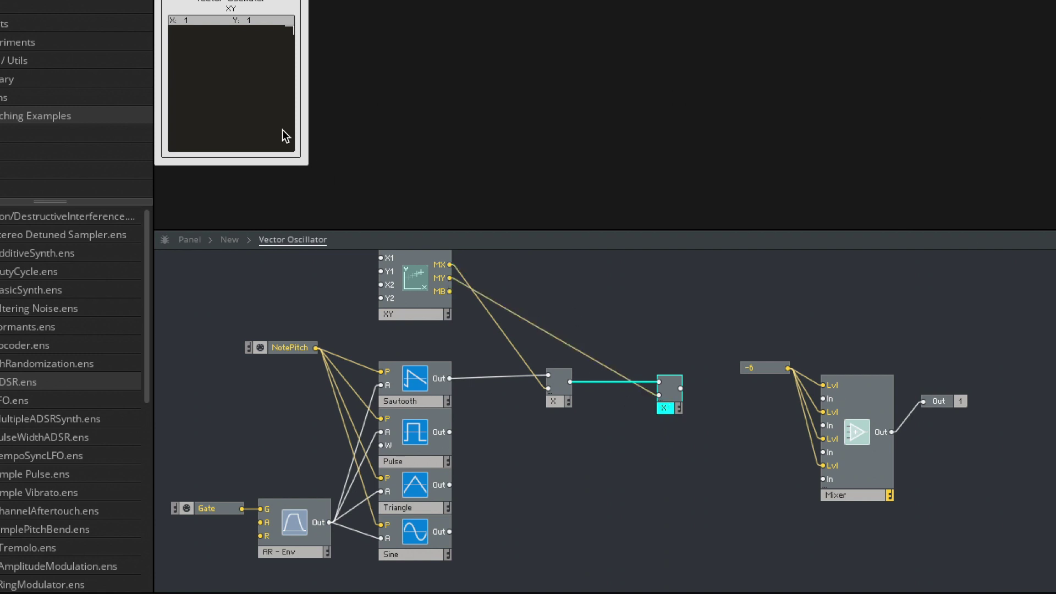
{"action": "mouse_move", "coordinate": [293, 28]}
{"action": "left_click_drag", "start_coordinate": [733, 405], "coordinate": [823, 398]}
{"action": "left_click_drag", "start_coordinate": [673, 410], "coordinate": [684, 415]}
{"action": "left_click_drag", "start_coordinate": [552, 404], "coordinate": [562, 405]}
{"action": "left_click", "coordinate": [605, 491]}
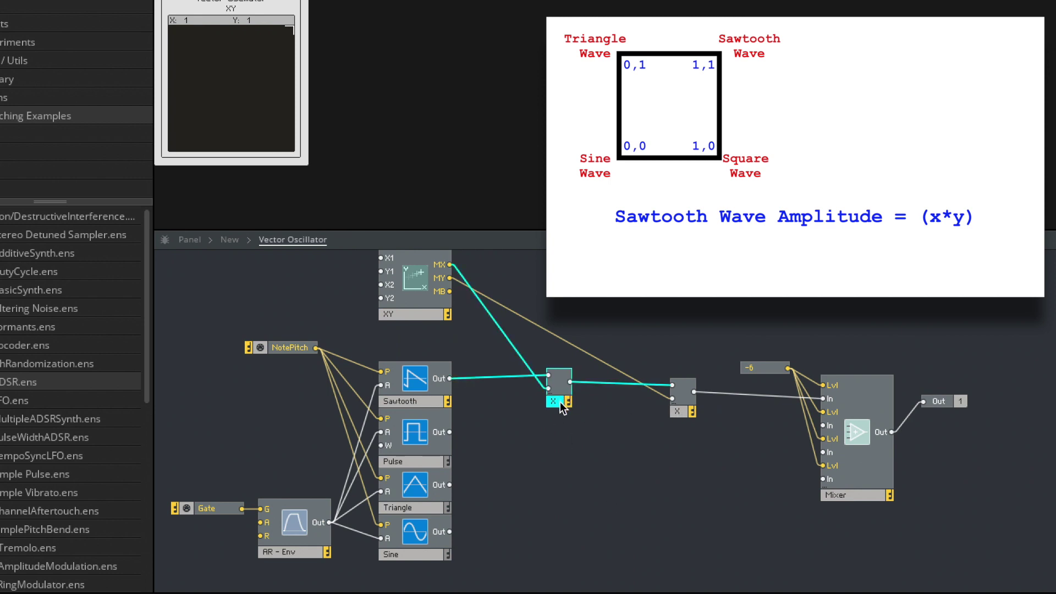
Test the pad from bottom-left to top-right and tidy the two Multiply modules.
{"action": "mouse_move", "coordinate": [291, 32]}
{"action": "left_mouse_down"}
{"action": "mouse_move", "coordinate": [184, 79]}
{"action": "mouse_move", "coordinate": [160, 156]}
{"action": "mouse_move", "coordinate": [164, 15]}
{"action": "mouse_move", "coordinate": [323, 21]}
{"action": "mouse_move", "coordinate": [254, 9]}
{"action": "mouse_move", "coordinate": [327, 65]}
{"action": "mouse_move", "coordinate": [332, 173]}
{"action": "mouse_move", "coordinate": [337, 45]}
{"action": "left_mouse_up"}
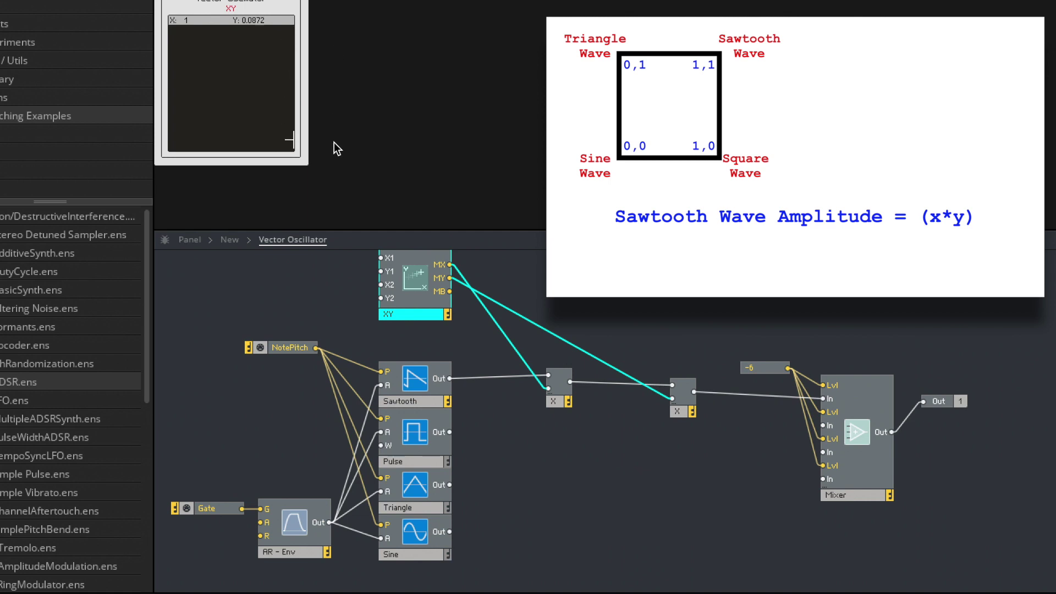
{"action": "left_click_drag", "start_coordinate": [335, 142], "coordinate": [346, 20]}
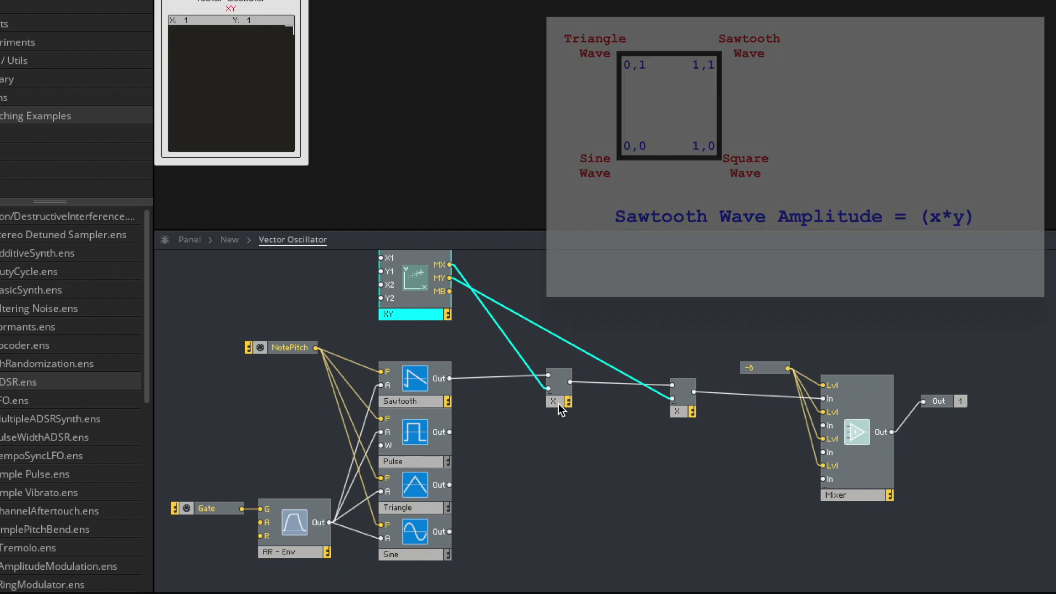
{"action": "left_click_drag", "start_coordinate": [559, 405], "coordinate": [556, 408]}
{"action": "left_click_drag", "start_coordinate": [678, 414], "coordinate": [679, 417]}
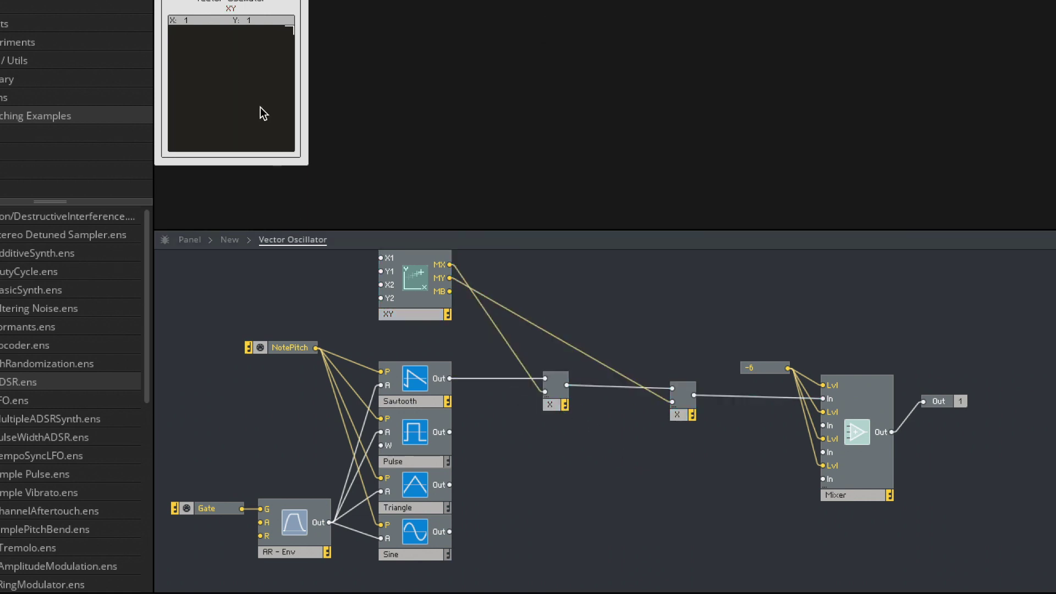
{"action": "left_click", "coordinate": [279, 37]}
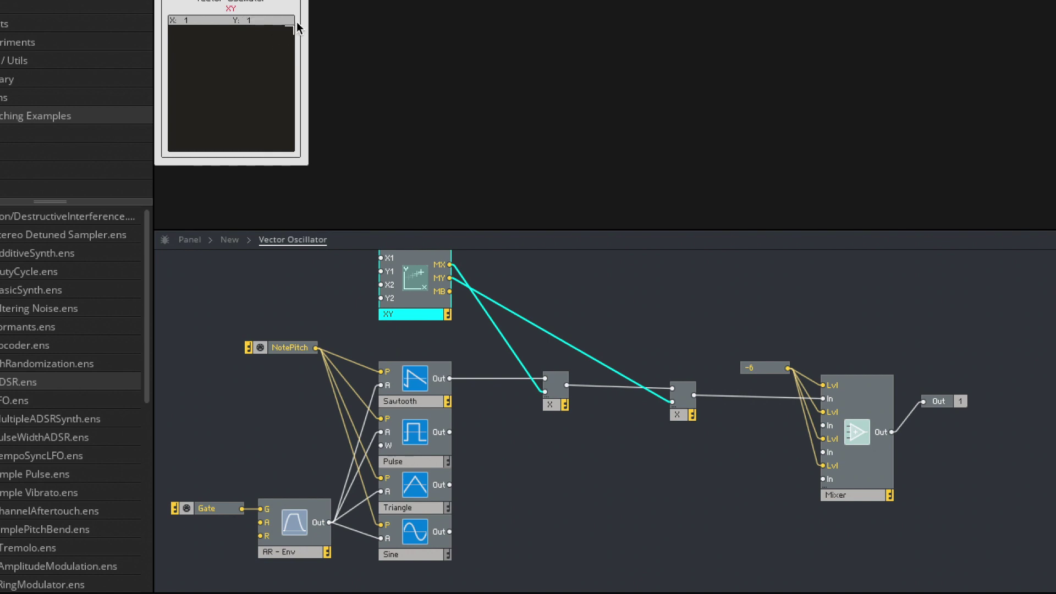
Copy the saw's MX multiplier and rewire the copy to take the Pulse output.
{"action": "left_click_drag", "start_coordinate": [297, 28], "coordinate": [315, 165]}
{"action": "left_click_drag", "start_coordinate": [595, 456], "coordinate": [553, 462]}
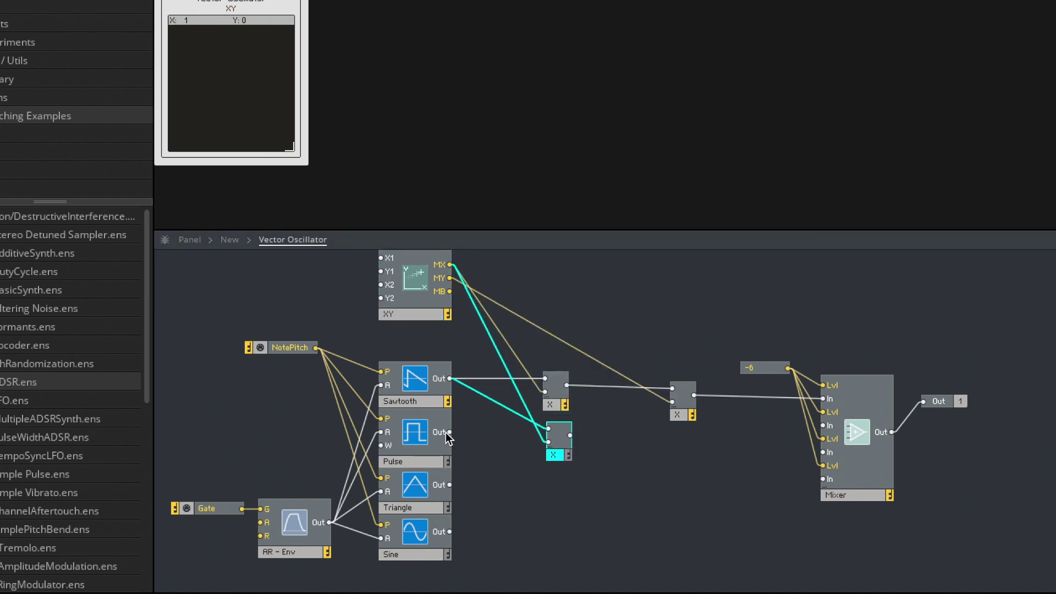
{"action": "left_click_drag", "start_coordinate": [450, 432], "coordinate": [559, 463]}
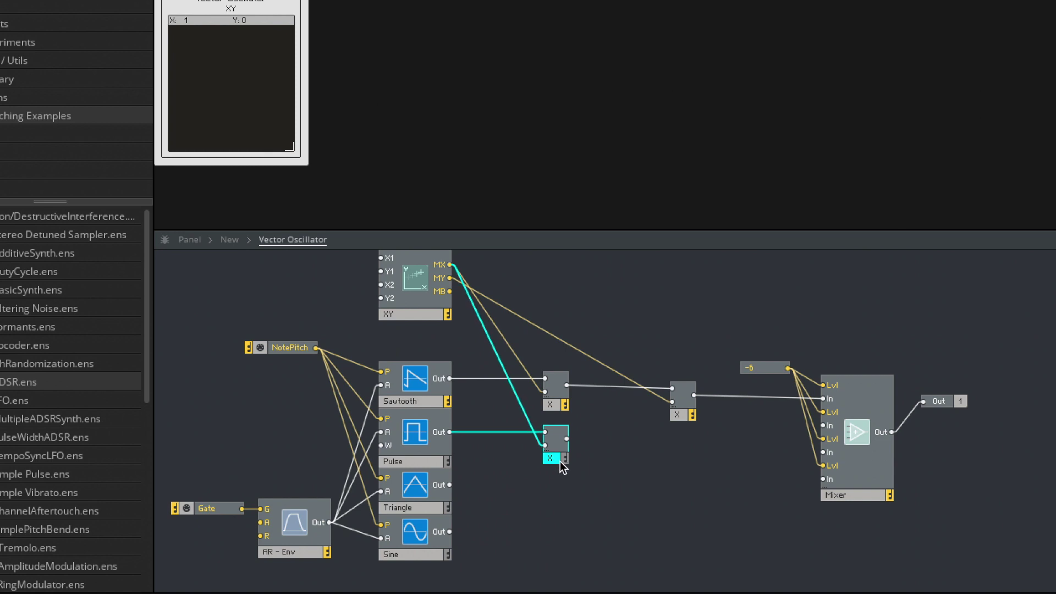
{"action": "left_click", "coordinate": [676, 466]}
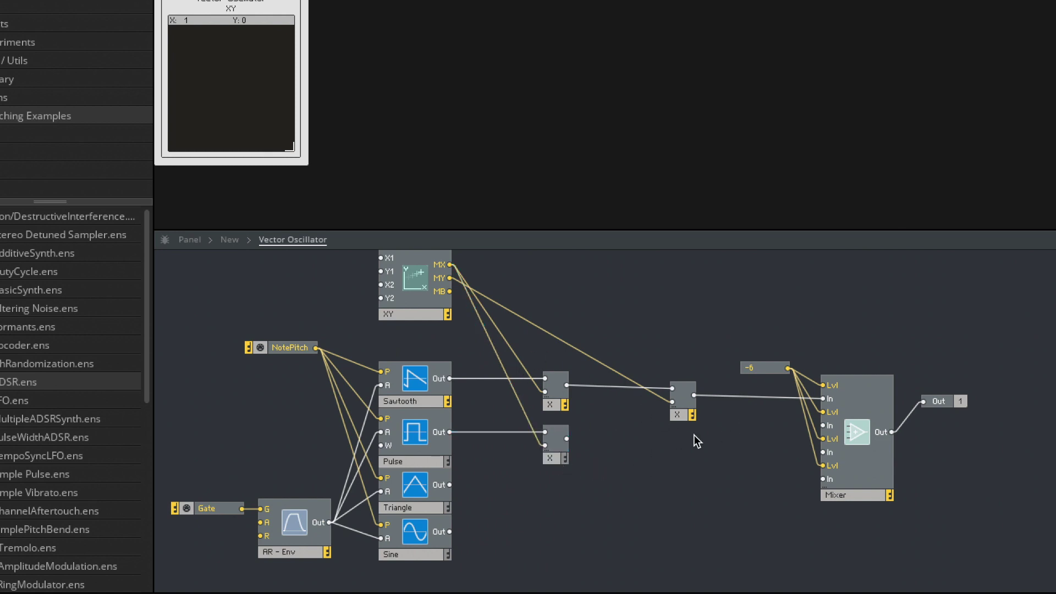
{"action": "left_click", "coordinate": [571, 346]}
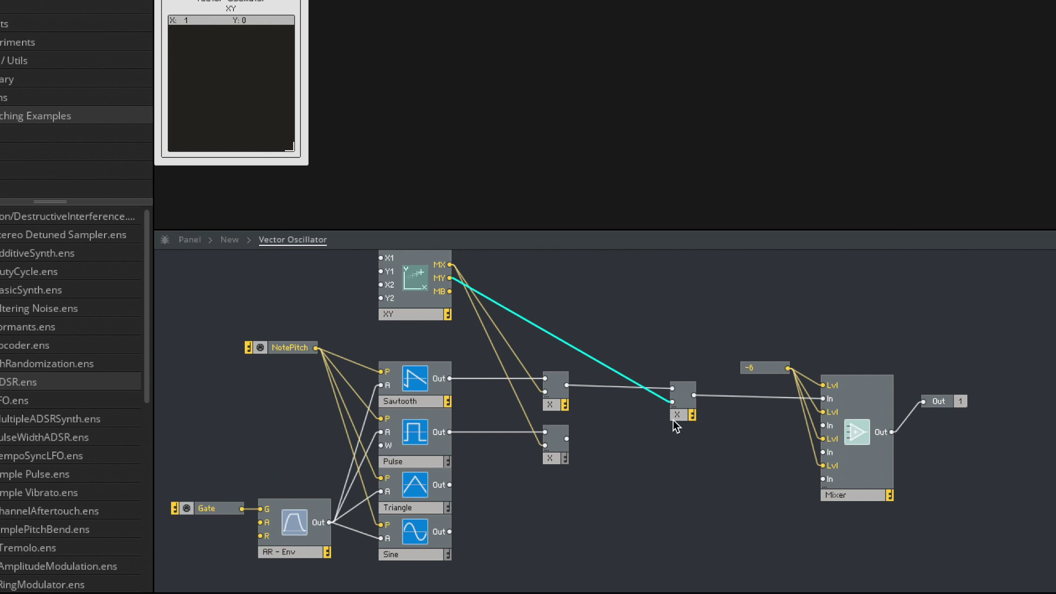
{"action": "left_click", "coordinate": [630, 457]}
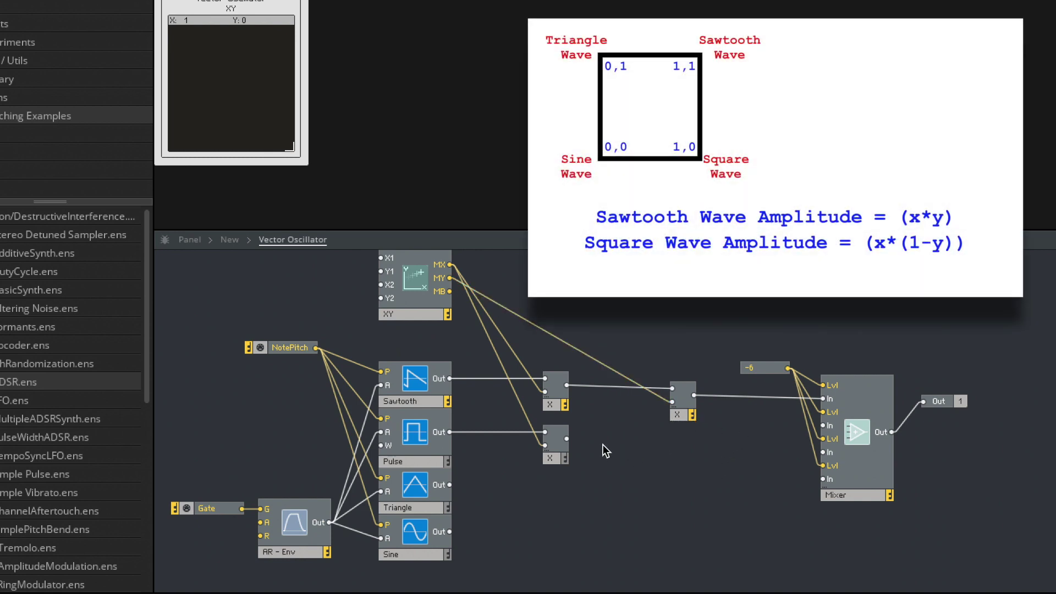
Add a Subtract module and route the Pulse multiplier through a copied multiplier into the Mixer.
{"action": "double_click", "coordinate": [603, 445]}
{"action": "type", "text": "sub"}
{"action": "key", "text": "Return"}
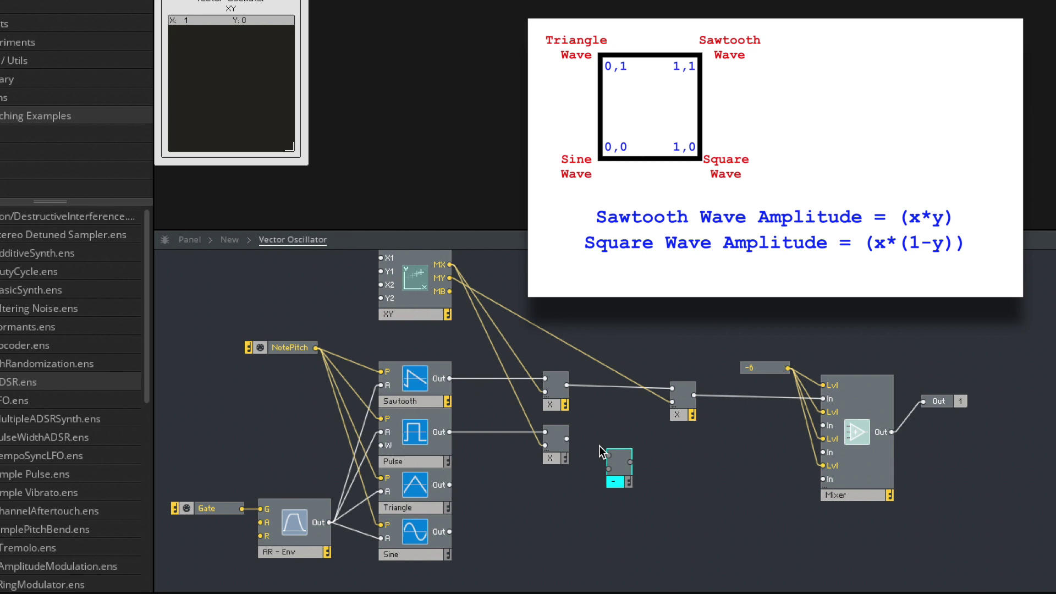
{"action": "left_click_drag", "start_coordinate": [617, 492], "coordinate": [638, 462]}
{"action": "left_click", "coordinate": [678, 414]}
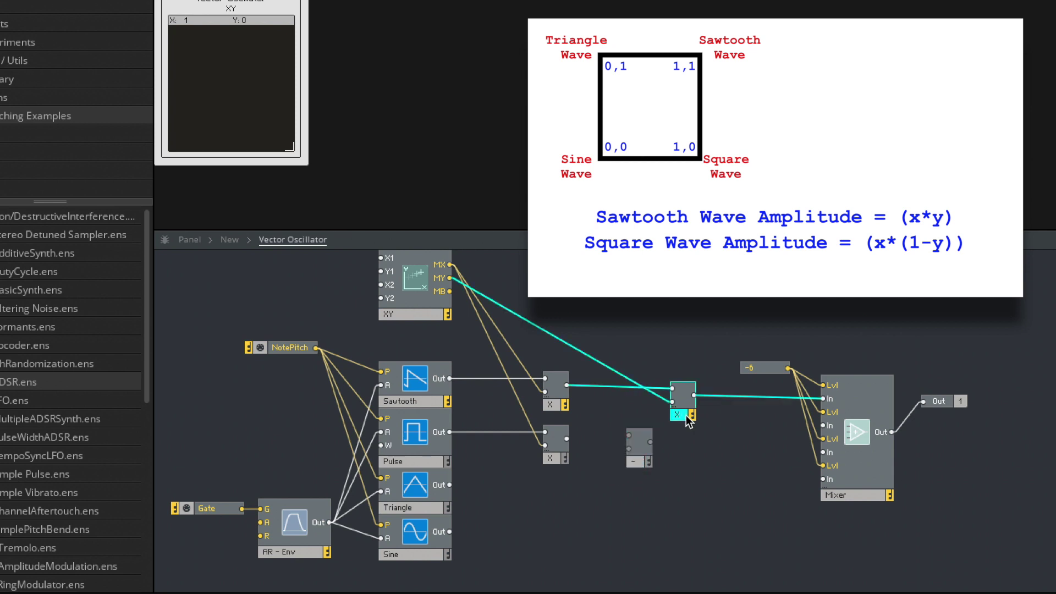
{"action": "left_click_drag", "start_coordinate": [678, 414], "coordinate": [823, 426]}
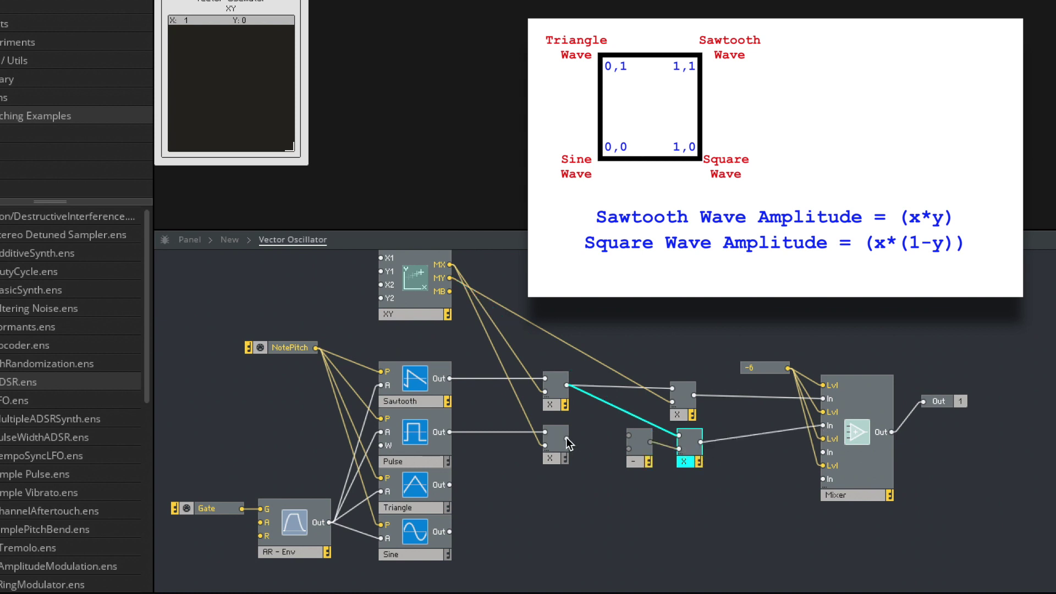
{"action": "left_click_drag", "start_coordinate": [566, 438], "coordinate": [680, 436]}
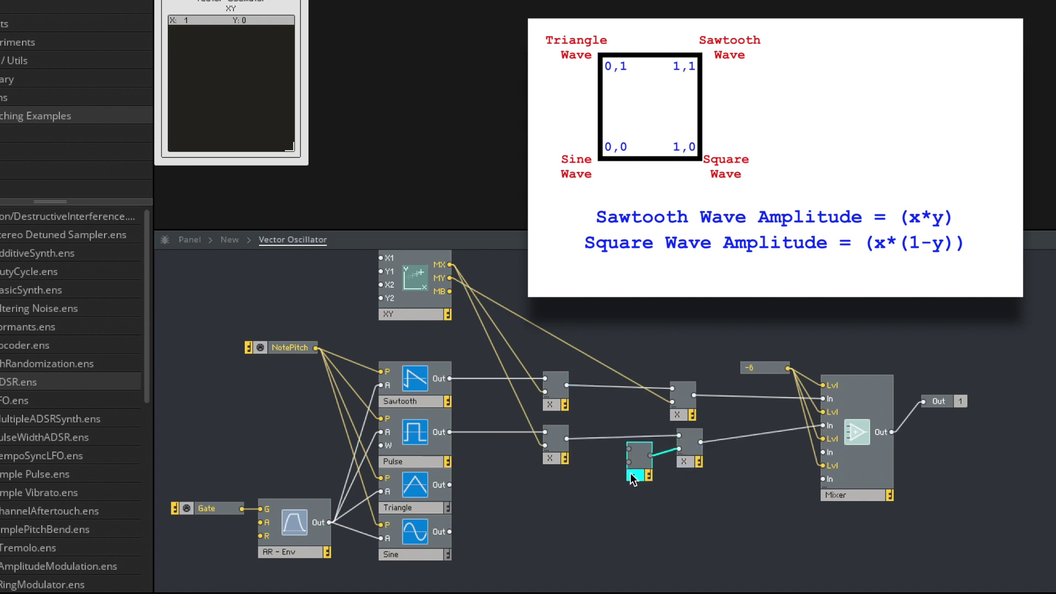
Attach a constant 1 to the Subtract's upper input and wire MY into its lower input.
{"action": "right_click", "coordinate": [629, 450]}
{"action": "left_click", "coordinate": [632, 470]}
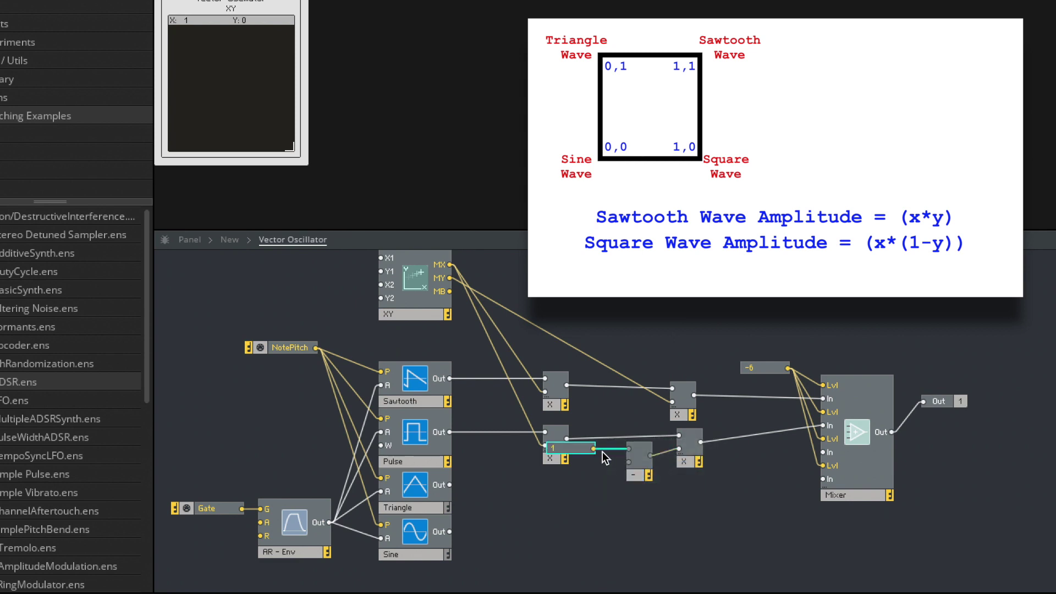
{"action": "left_click_drag", "start_coordinate": [708, 507], "coordinate": [621, 389]}
{"action": "left_click", "coordinate": [623, 395]}
{"action": "left_click_drag", "start_coordinate": [730, 421], "coordinate": [737, 424]}
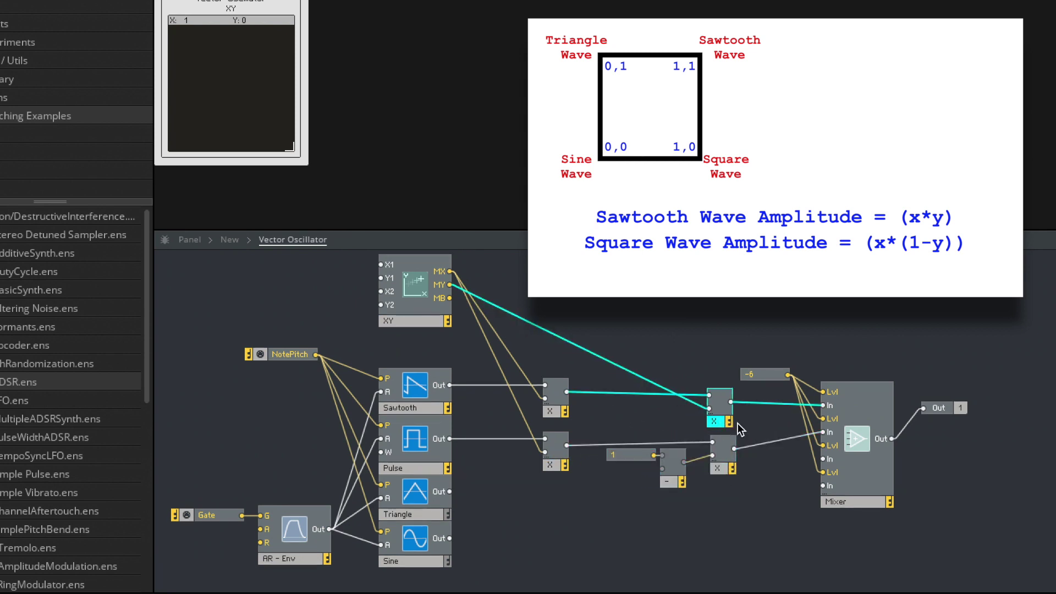
{"action": "left_click", "coordinate": [772, 505]}
{"action": "left_click_drag", "start_coordinate": [449, 284], "coordinate": [662, 469]}
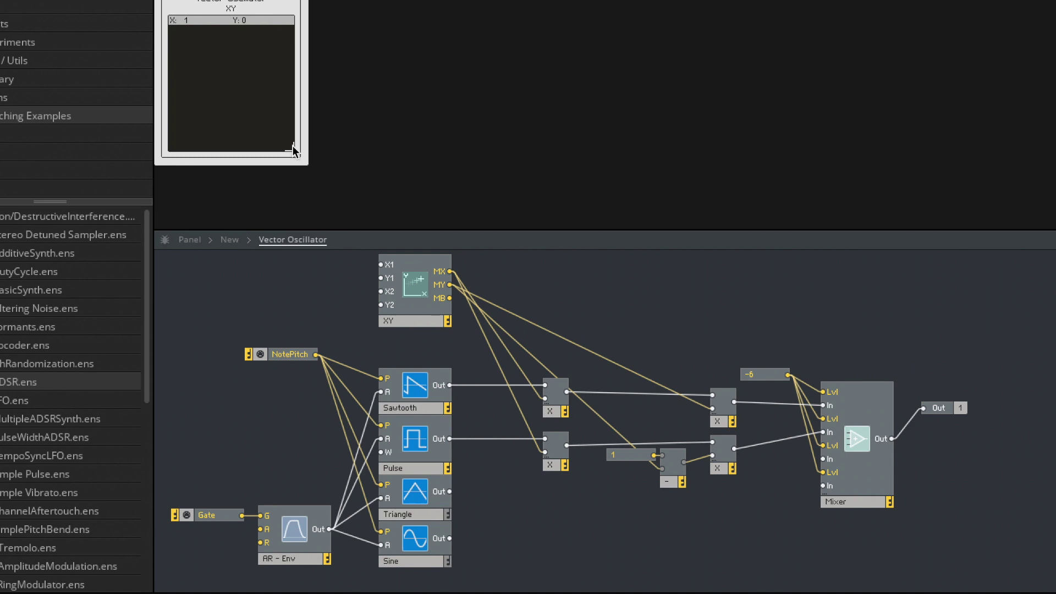
Sweep the pad between corners, leave it at X 0, Y 0, and select the constant, subtract and multiply modules.
{"action": "left_click_drag", "start_coordinate": [293, 146], "coordinate": [131, 69]}
{"action": "left_click_drag", "start_coordinate": [141, 11], "coordinate": [315, 144]}
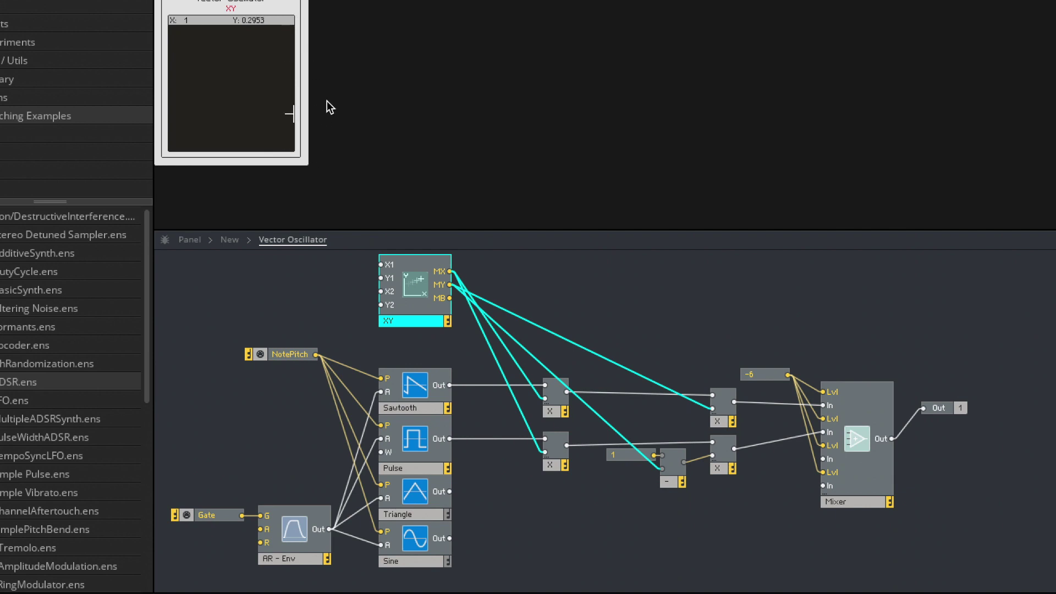
{"action": "left_click_drag", "start_coordinate": [327, 100], "coordinate": [71, 181]}
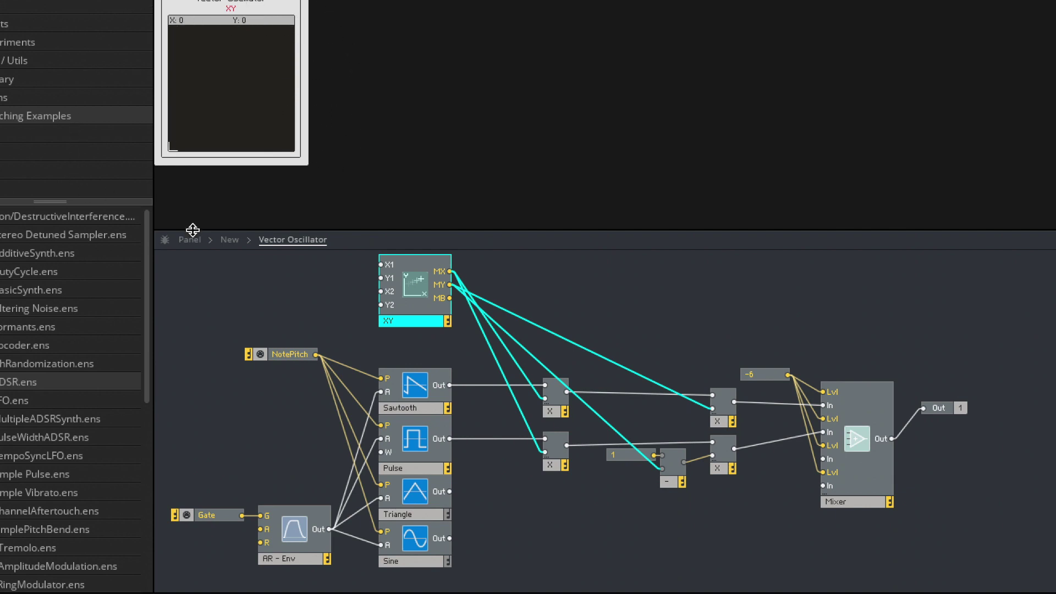
{"action": "left_click", "coordinate": [658, 544]}
{"action": "left_click_drag", "start_coordinate": [675, 514], "coordinate": [626, 457]}
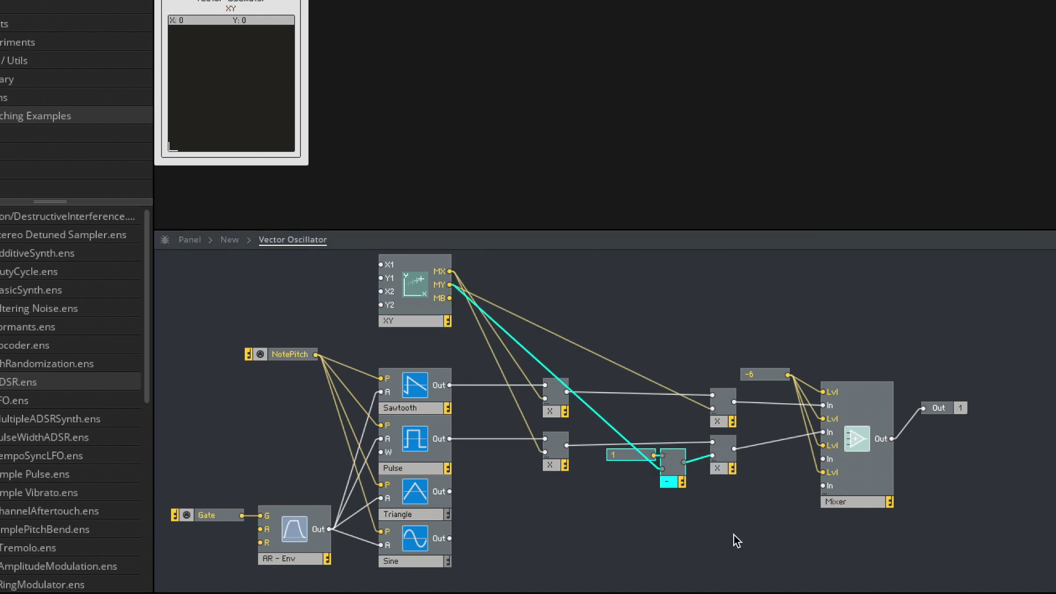
Duplicate the constant-1, subtract and multiply set below the Pulse chain, wiring the XY output into it.
{"action": "left_click_drag", "start_coordinate": [737, 542], "coordinate": [605, 437]}
{"action": "left_click", "coordinate": [681, 455], "text": "ctrl"}
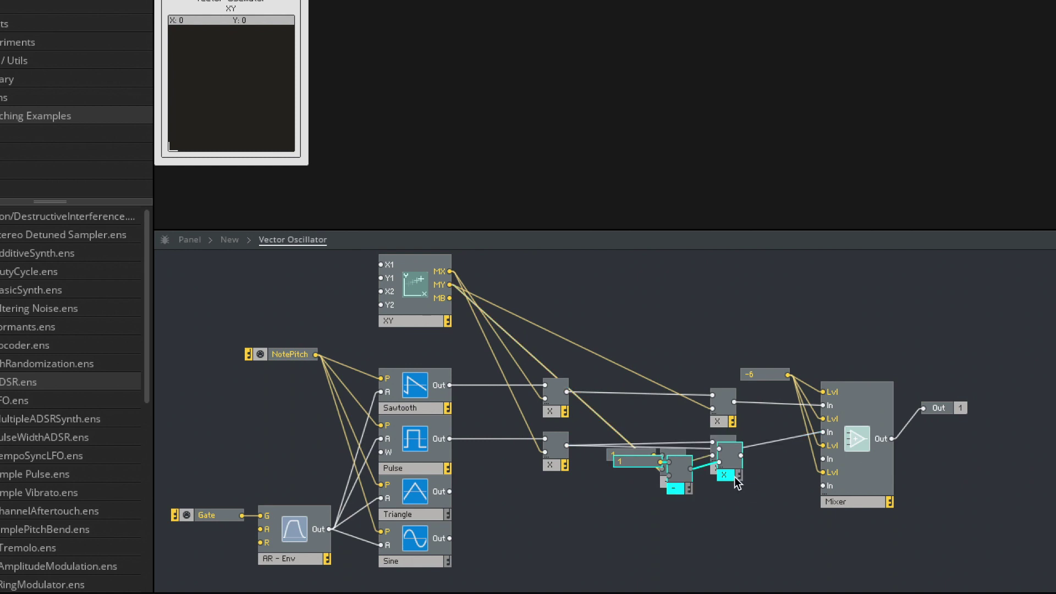
{"action": "left_click_drag", "start_coordinate": [737, 484], "coordinate": [566, 530]}
{"action": "left_click", "coordinate": [562, 480]}
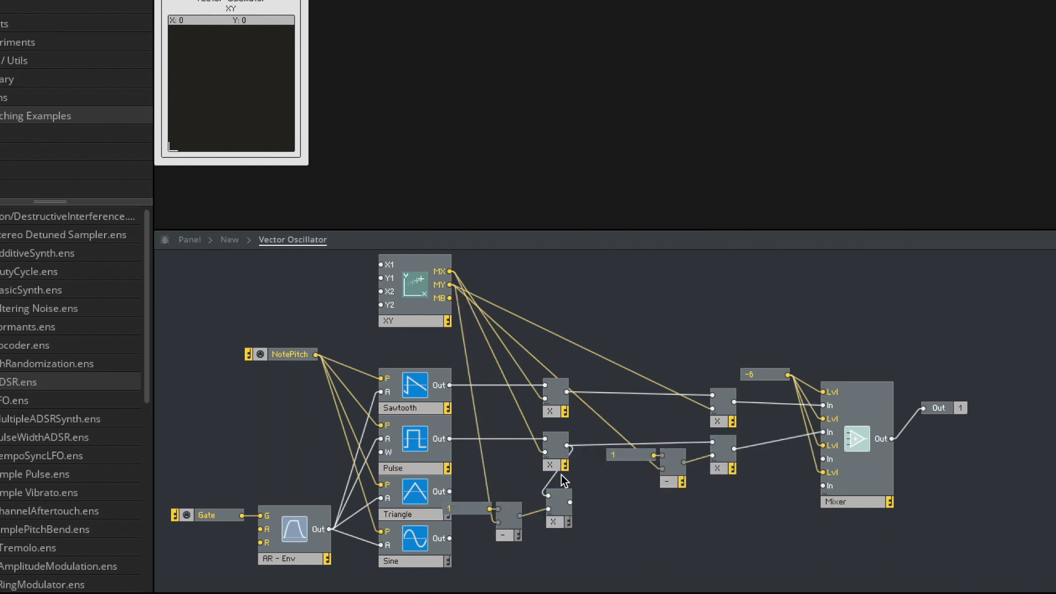
{"action": "key", "text": "Delete"}
{"action": "left_click_drag", "start_coordinate": [446, 272], "coordinate": [549, 496]}
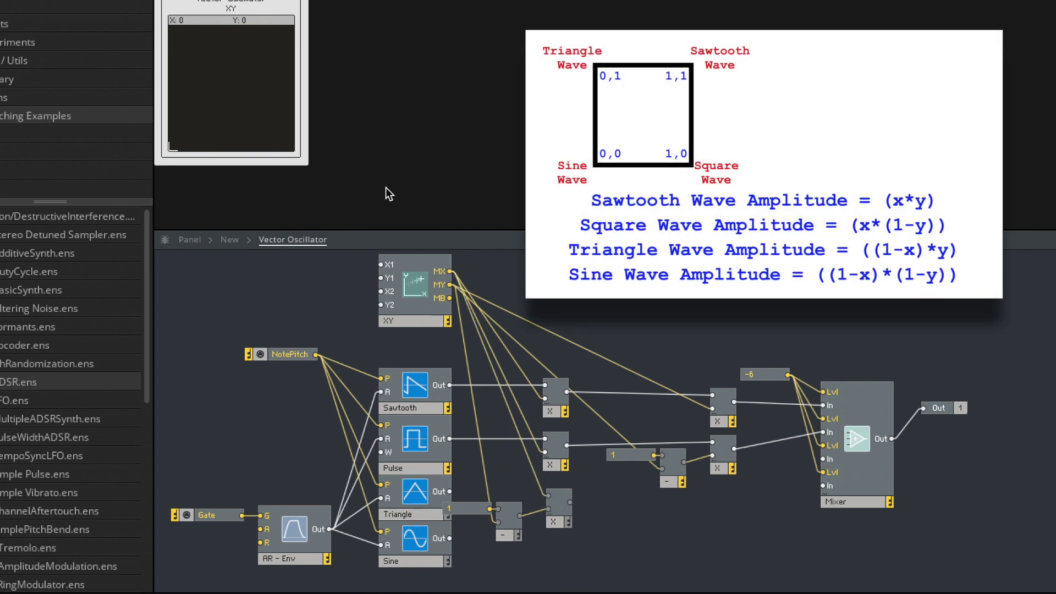
{"action": "left_click_drag", "start_coordinate": [283, 59], "coordinate": [150, 37]}
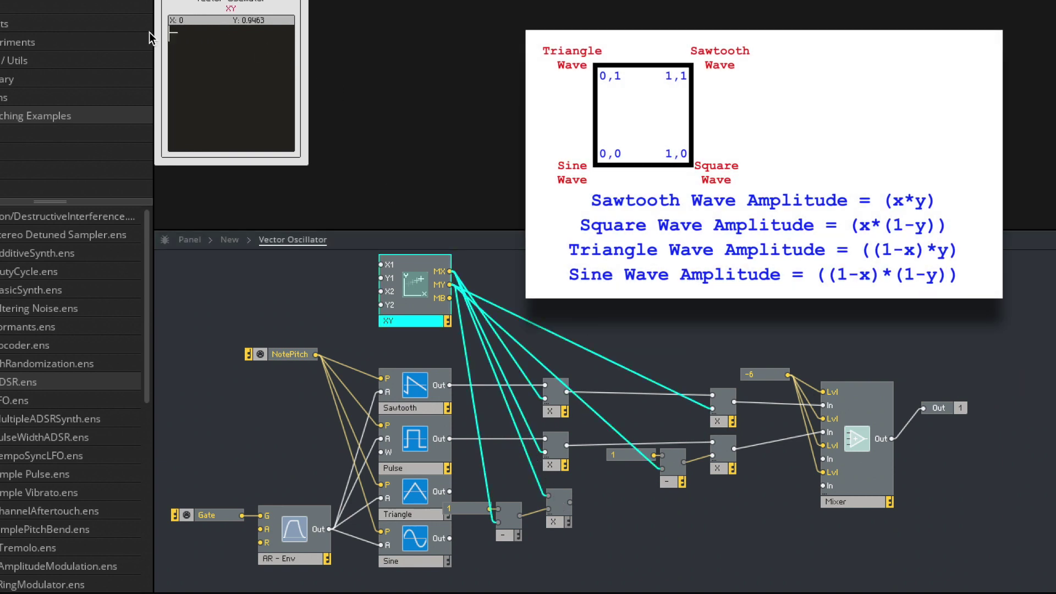
Reposition the copied constant and subtract, then wire Triangle Out into the new multiply.
{"action": "left_click_drag", "start_coordinate": [526, 581], "coordinate": [472, 495]}
{"action": "left_click_drag", "start_coordinate": [503, 531], "coordinate": [514, 524]}
{"action": "left_click", "coordinate": [579, 556]}
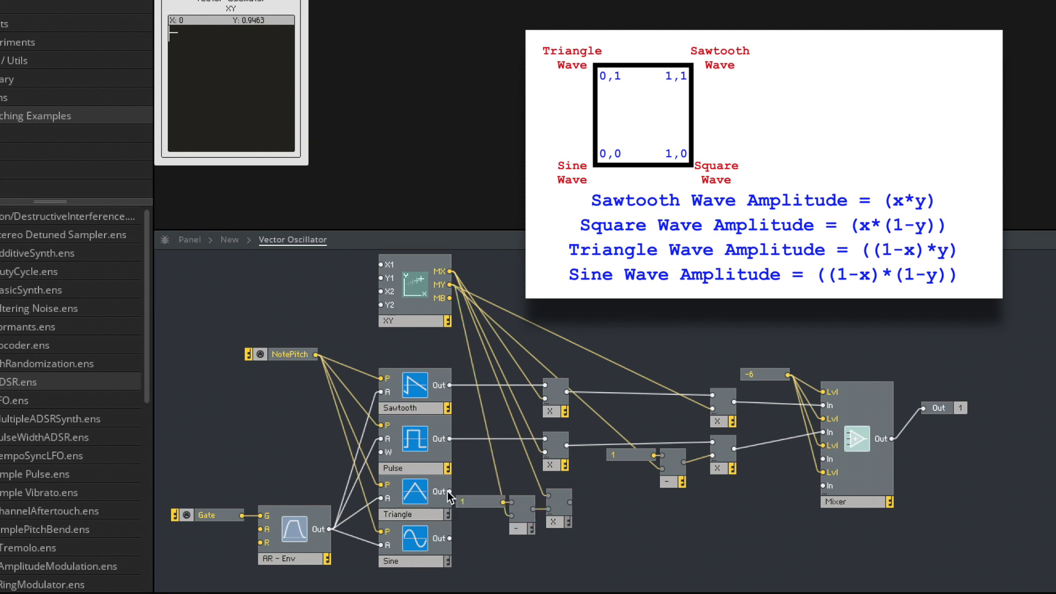
{"action": "left_click_drag", "start_coordinate": [450, 497], "coordinate": [549, 496]}
Copy the Triangle's constant, subtract and multiply set for Sine and wire Sine Out into it.
{"action": "left_click", "coordinate": [506, 527]}
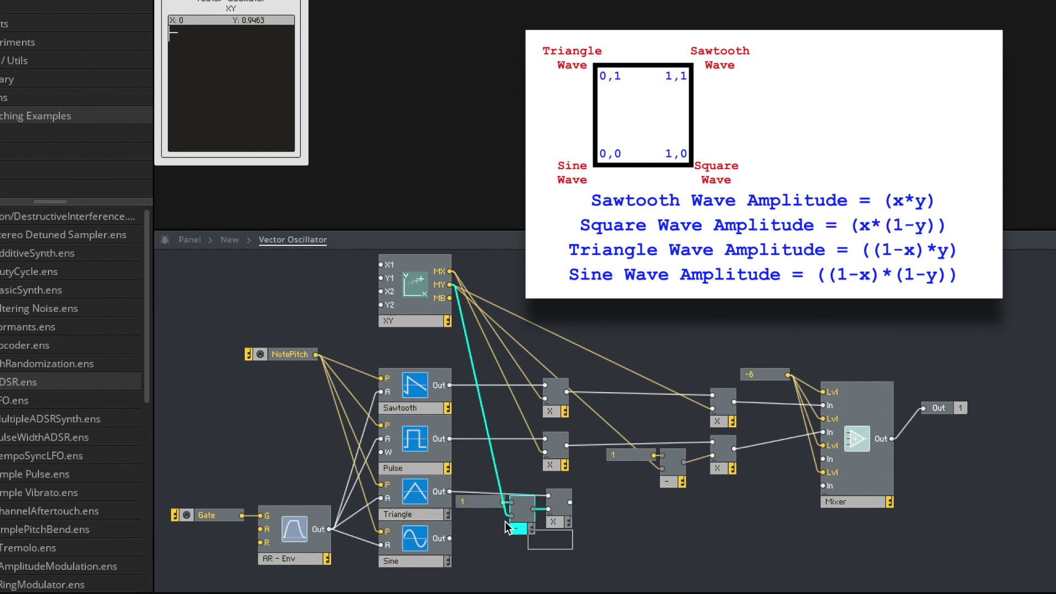
{"action": "left_click_drag", "start_coordinate": [523, 556], "coordinate": [465, 508]}
{"action": "left_click_drag", "start_coordinate": [588, 539], "coordinate": [475, 509]}
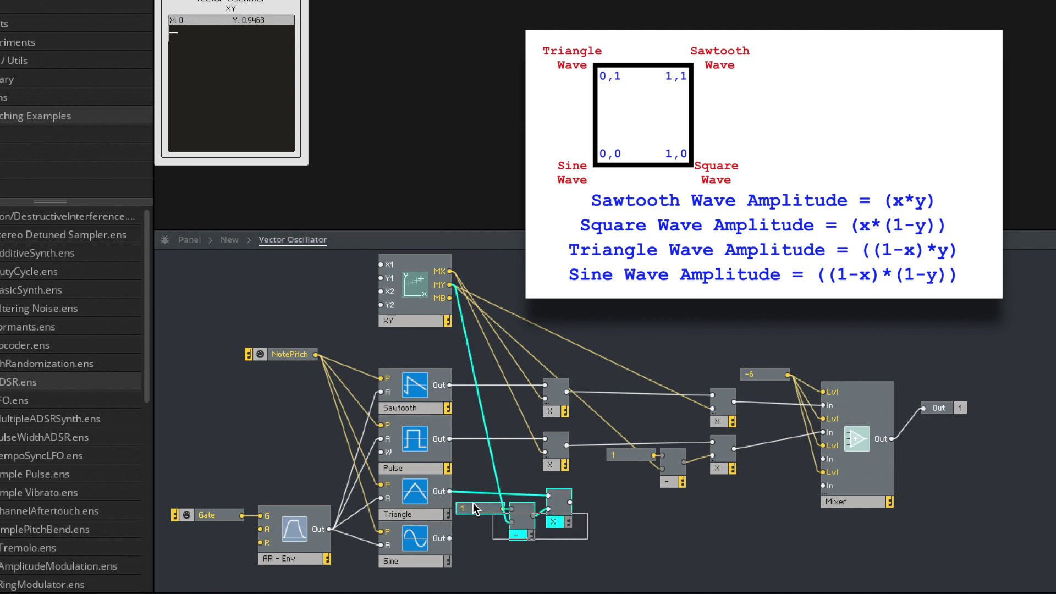
{"action": "left_click_drag", "start_coordinate": [546, 514], "coordinate": [549, 564]}
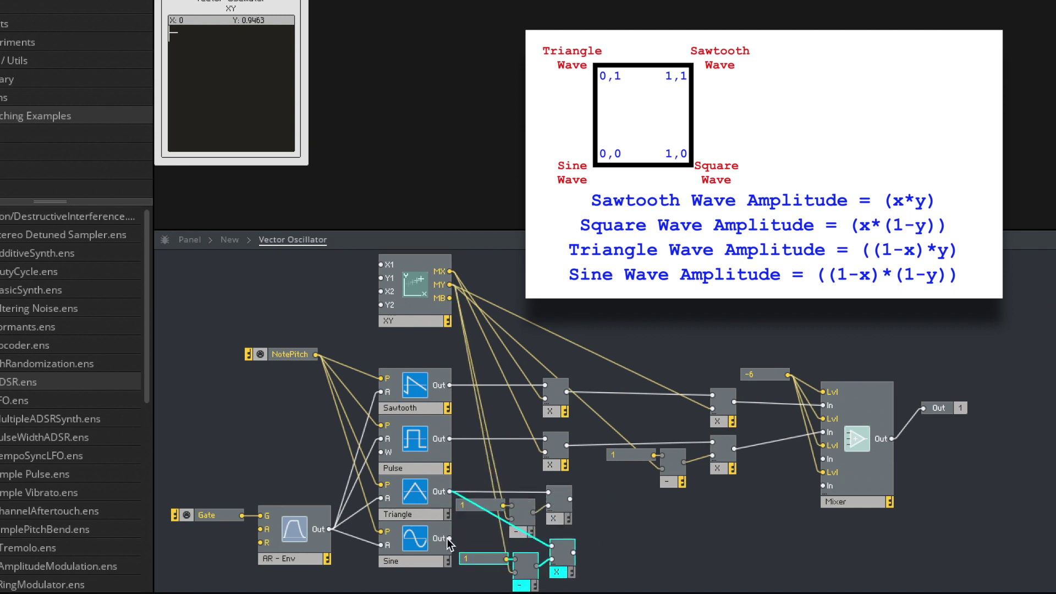
{"action": "left_click_drag", "start_coordinate": [448, 539], "coordinate": [552, 546]}
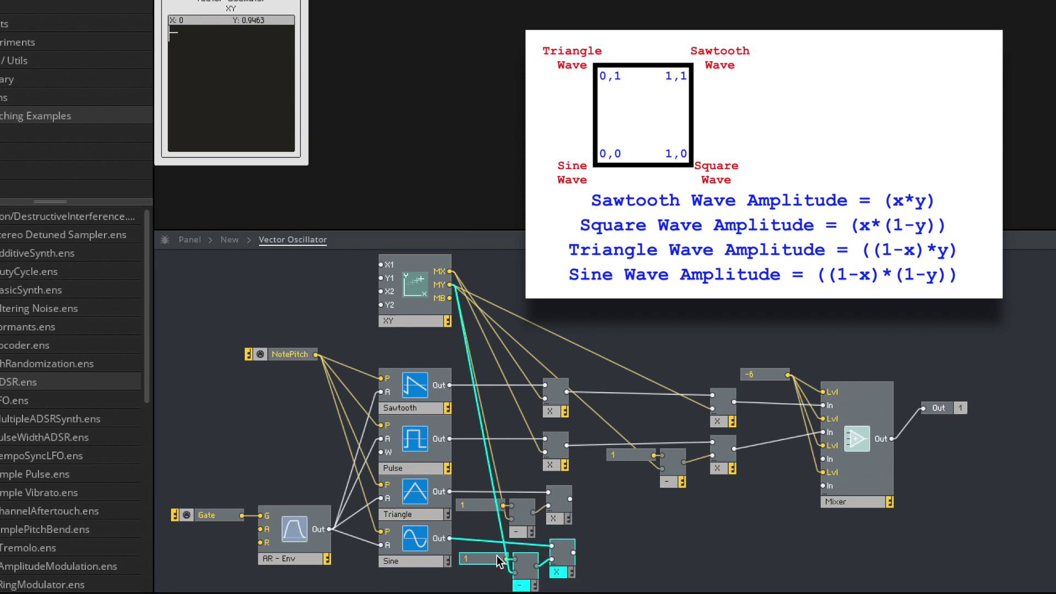
{"action": "scroll", "coordinate": [663, 509], "scroll_direction": "down", "scroll_amount": 1}
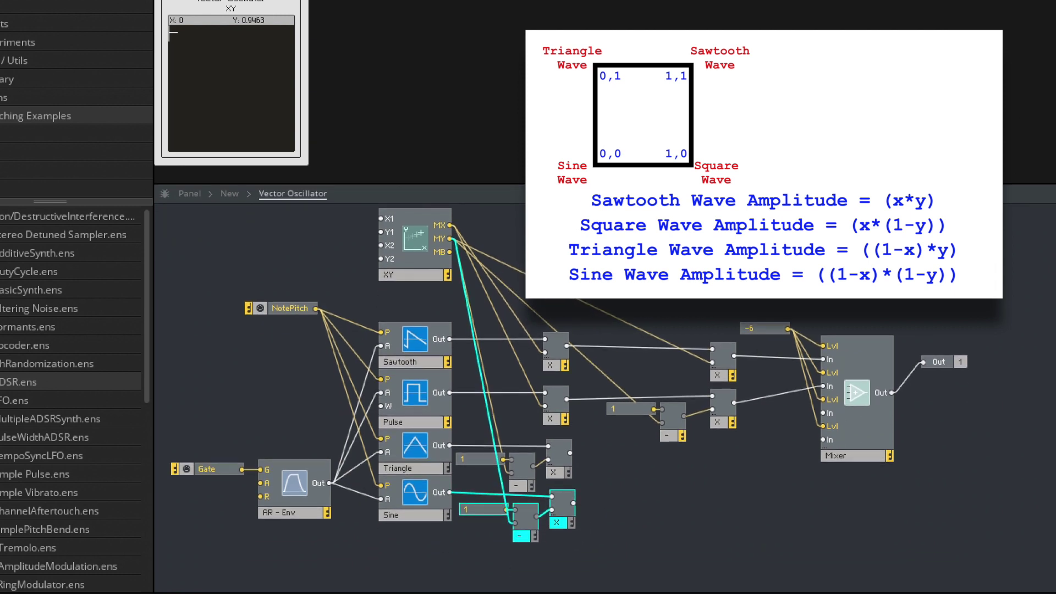
{"action": "left_click", "coordinate": [663, 509]}
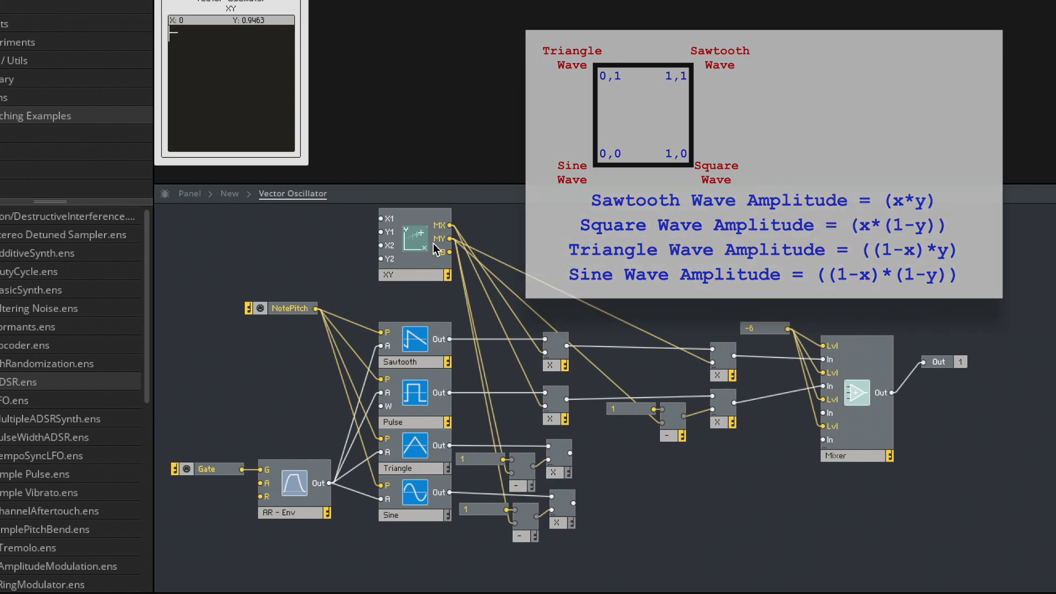
{"action": "left_click_drag", "start_coordinate": [743, 449], "coordinate": [602, 336]}
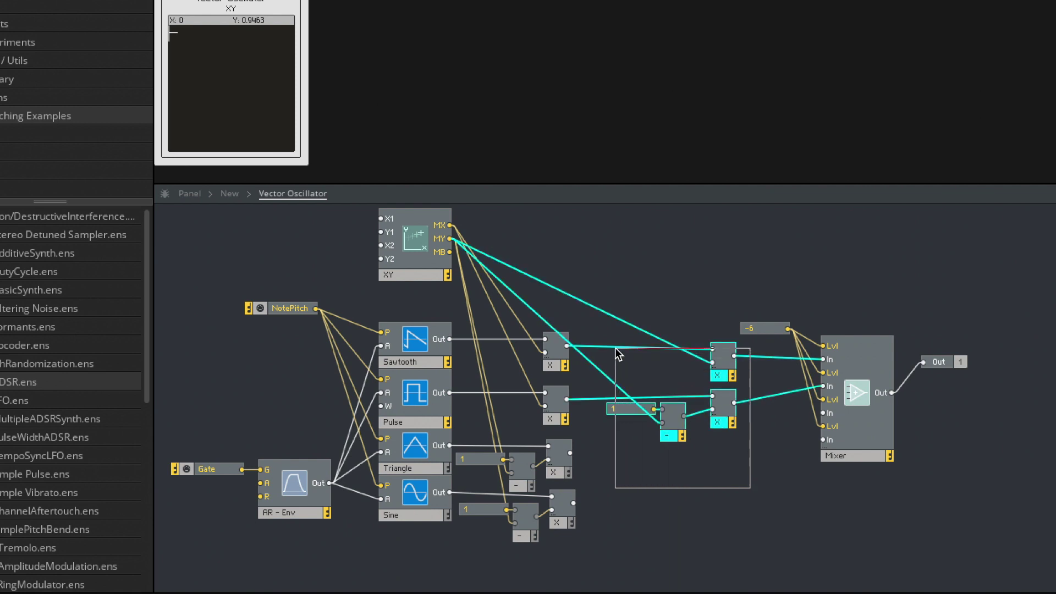
Chain Triangle and Sine multiplies through copied multipliers into the Mixer's third and bottom inputs.
{"action": "left_click_drag", "start_coordinate": [724, 422], "coordinate": [727, 530]}
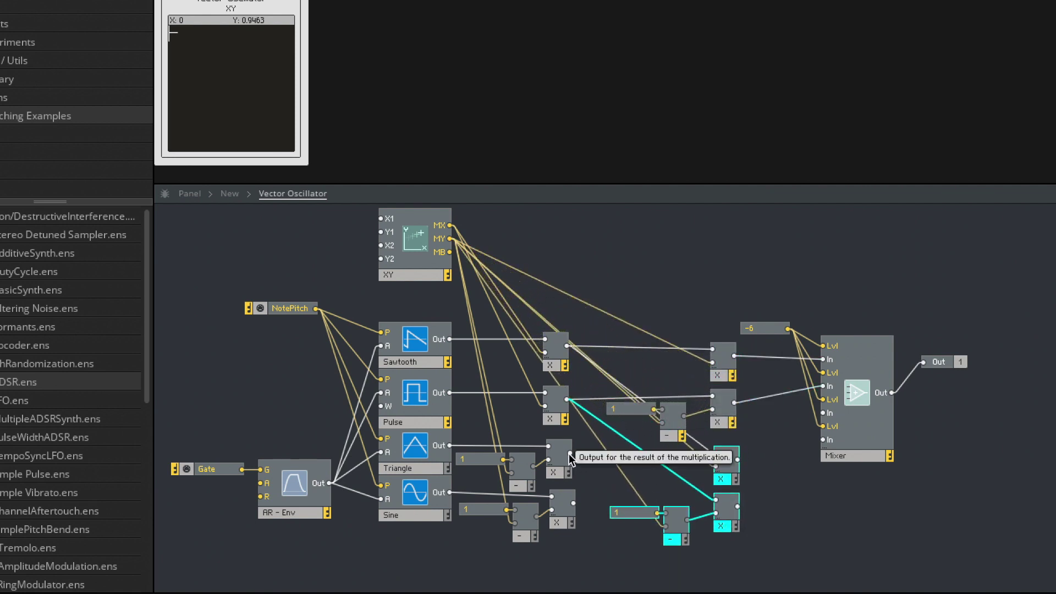
{"action": "left_click_drag", "start_coordinate": [568, 454], "coordinate": [715, 452]}
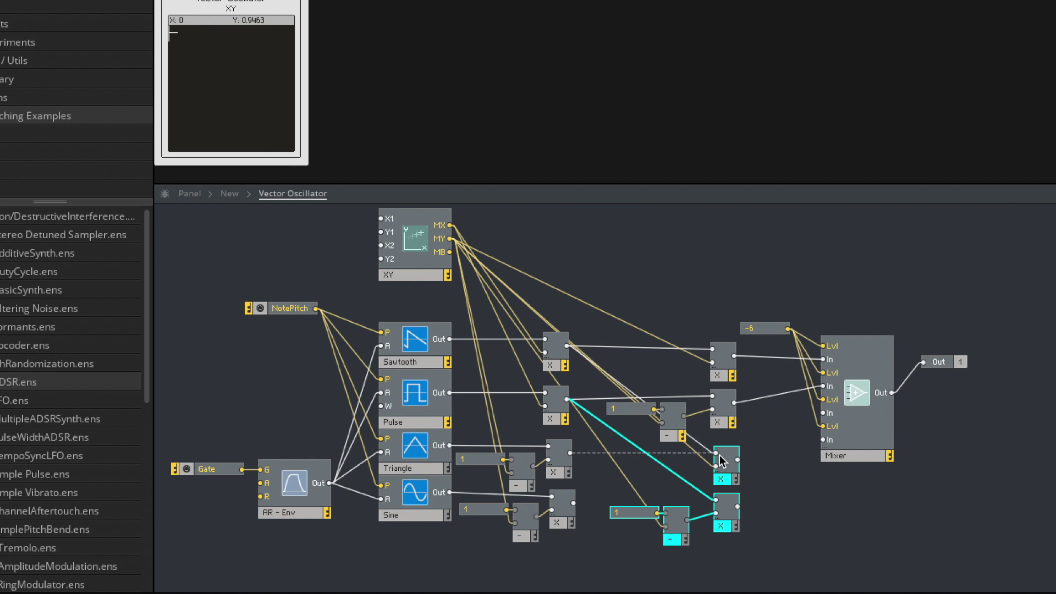
{"action": "left_click", "coordinate": [705, 465]}
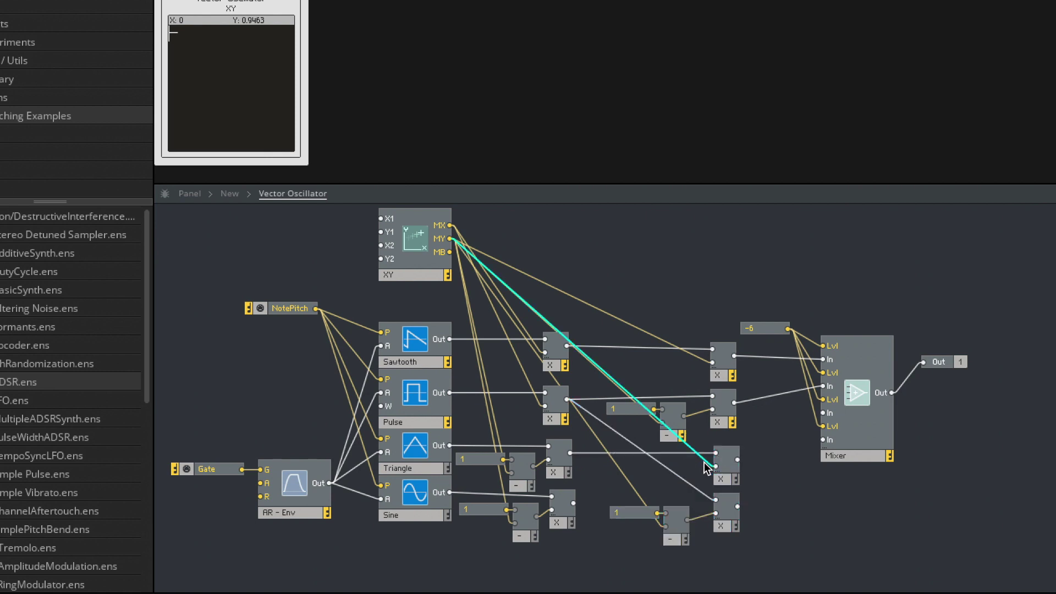
{"action": "left_click_drag", "start_coordinate": [738, 459], "coordinate": [823, 413]}
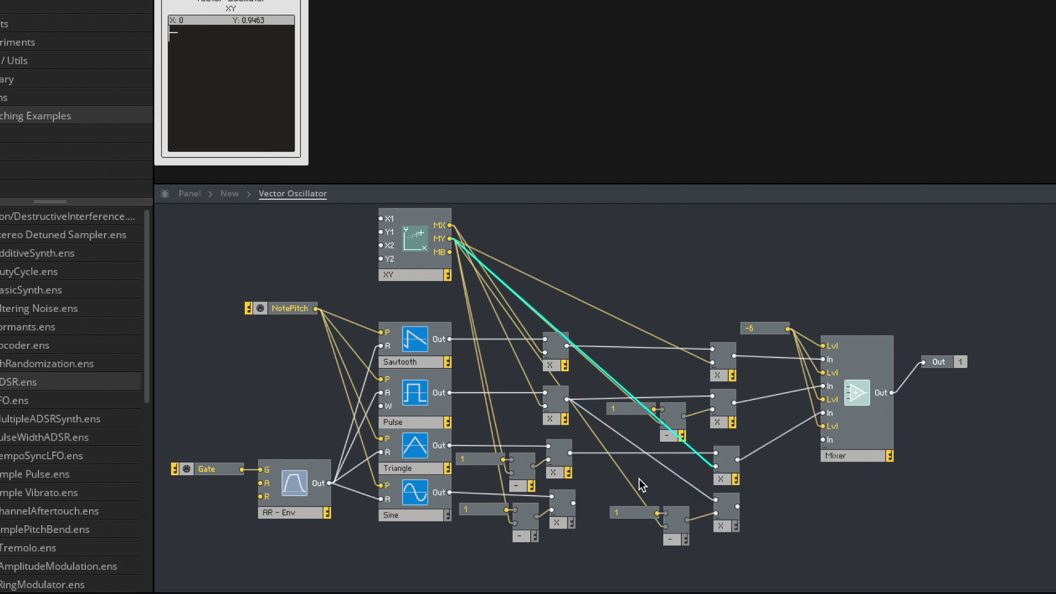
{"action": "left_click_drag", "start_coordinate": [573, 503], "coordinate": [716, 500]}
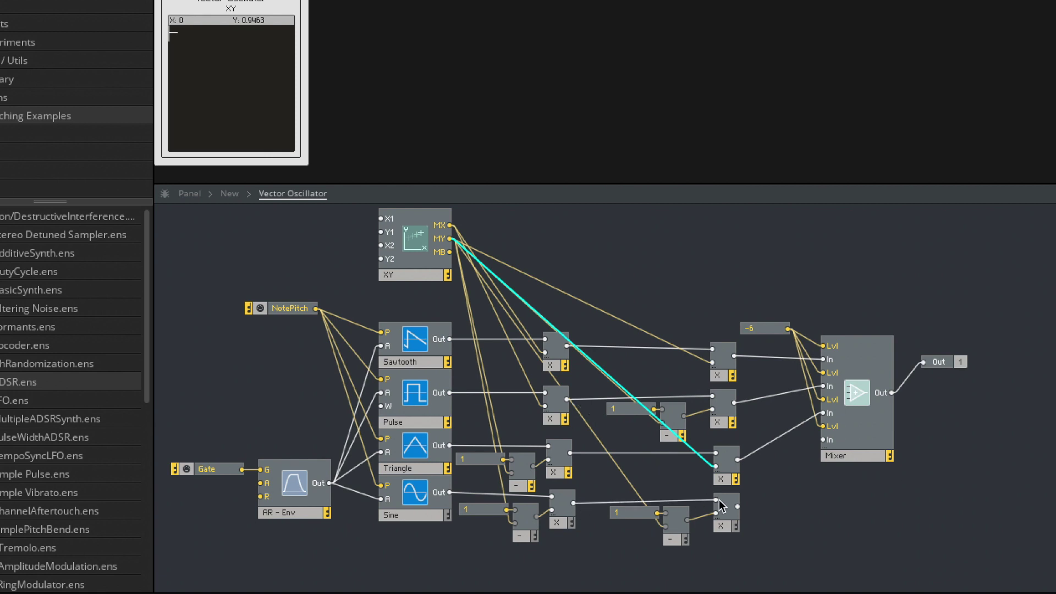
{"action": "left_click", "coordinate": [624, 478]}
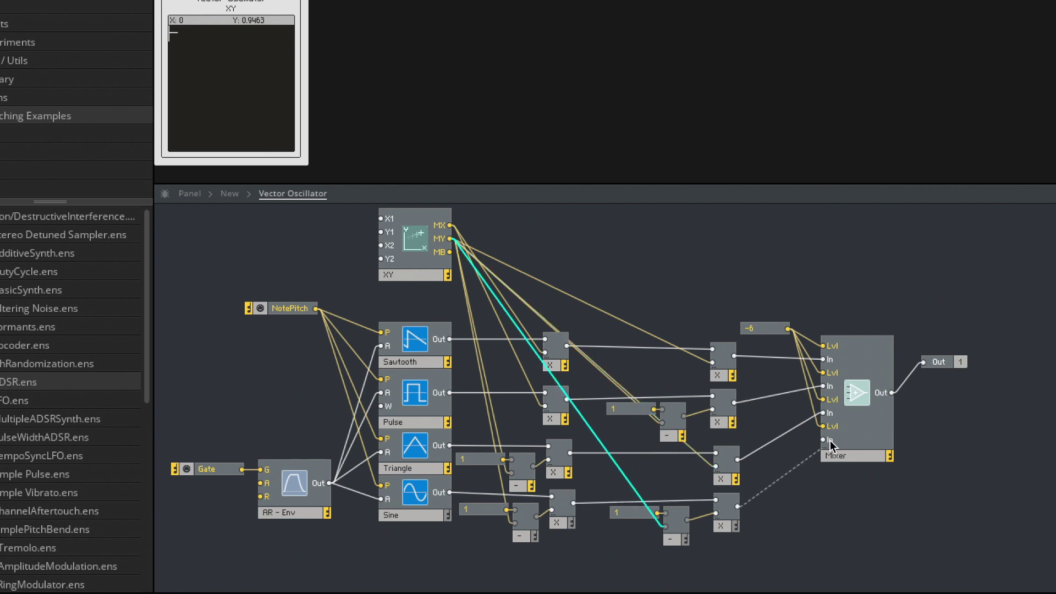
{"action": "left_click_drag", "start_coordinate": [832, 446], "coordinate": [831, 445]}
Sweep the XY pad point from Y 1 through mid-height to the bottom-left corner.
{"action": "left_click", "coordinate": [171, 27]}
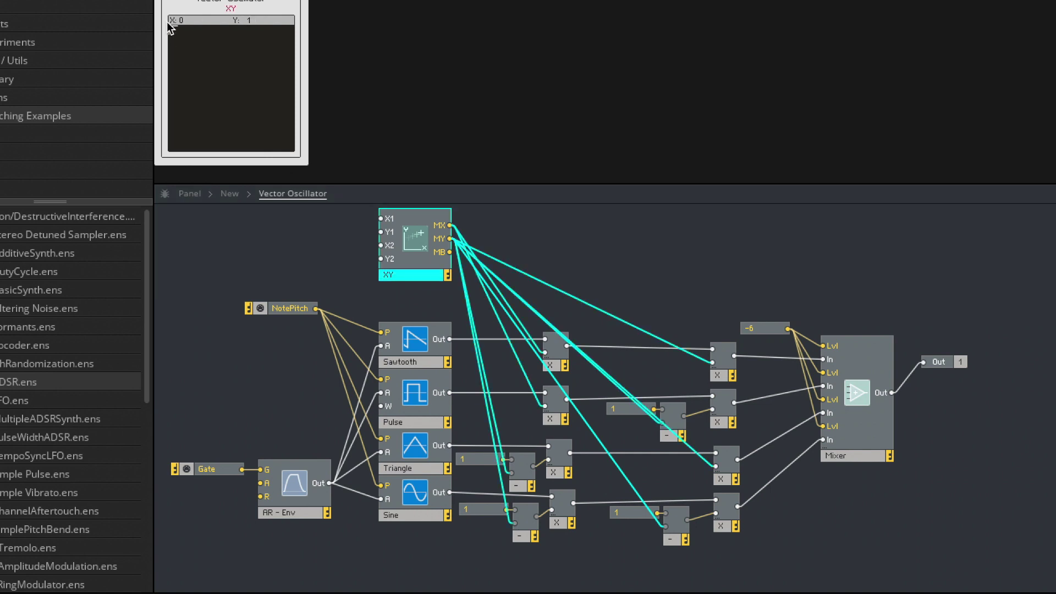
{"action": "left_click_drag", "start_coordinate": [171, 27], "coordinate": [156, 91]}
{"action": "left_click_drag", "start_coordinate": [144, 168], "coordinate": [150, 91]}
{"action": "left_click_drag", "start_coordinate": [157, 28], "coordinate": [114, 11]}
Wire the XY pad's MX output into the lower subtract module.
{"action": "left_click", "coordinate": [540, 448]}
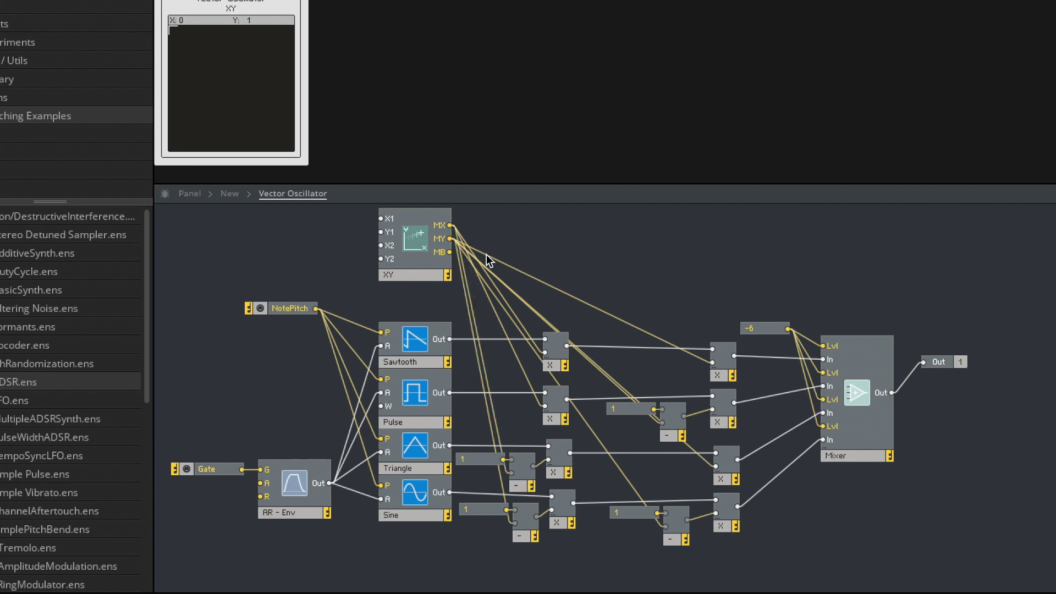
{"action": "left_click_drag", "start_coordinate": [450, 226], "coordinate": [515, 524]}
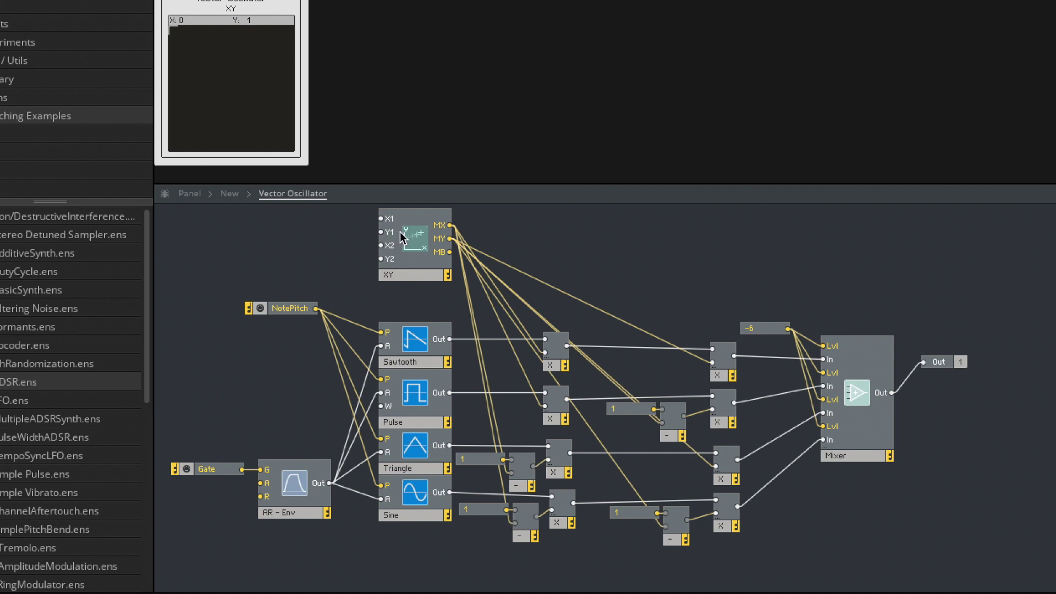
{"action": "left_click_drag", "start_coordinate": [403, 235], "coordinate": [449, 571]}
{"action": "key", "text": "ctrl+a"}
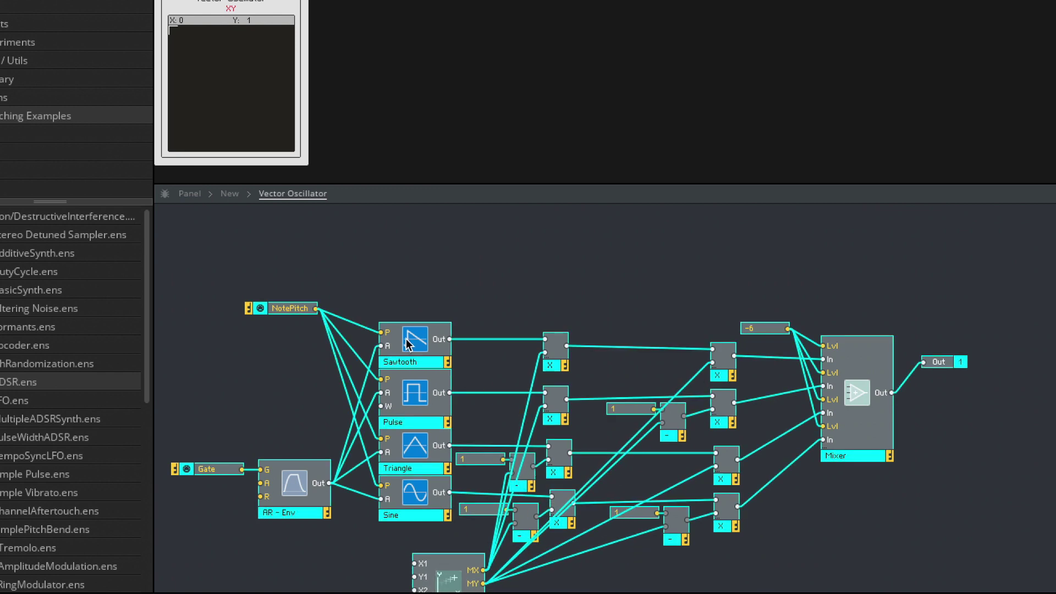
Shift the patch up, place the XY module under the oscillator column, and nudge the pad point.
{"action": "scroll", "coordinate": [660, 557], "scroll_direction": "down", "scroll_amount": 3}
{"action": "left_click", "coordinate": [658, 552]}
{"action": "left_click_drag", "start_coordinate": [473, 487], "coordinate": [467, 542]}
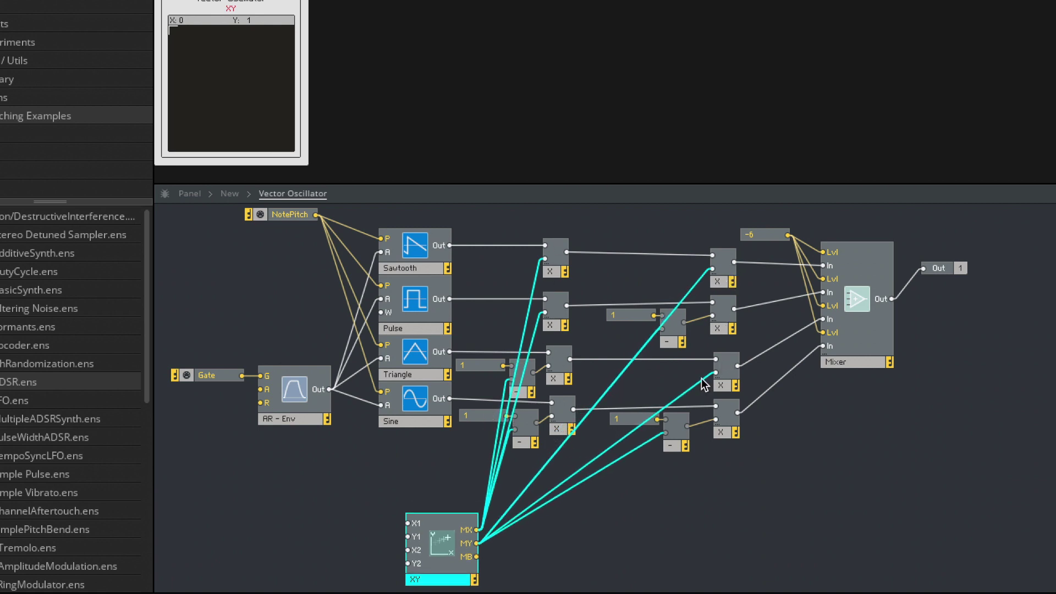
{"action": "left_click_drag", "start_coordinate": [478, 544], "coordinate": [675, 329]}
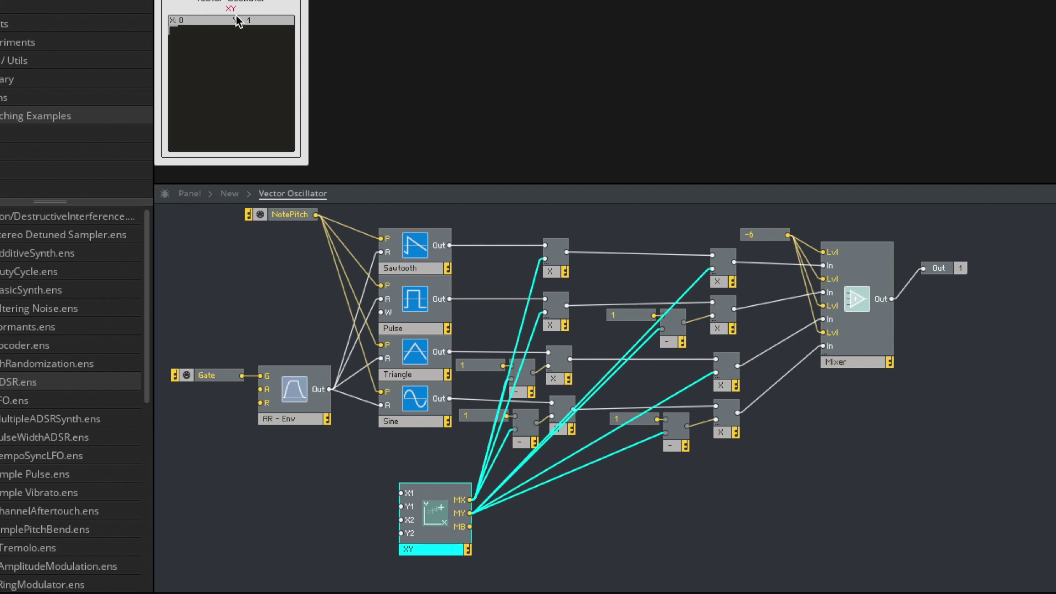
{"action": "left_click_drag", "start_coordinate": [175, 34], "coordinate": [175, 39]}
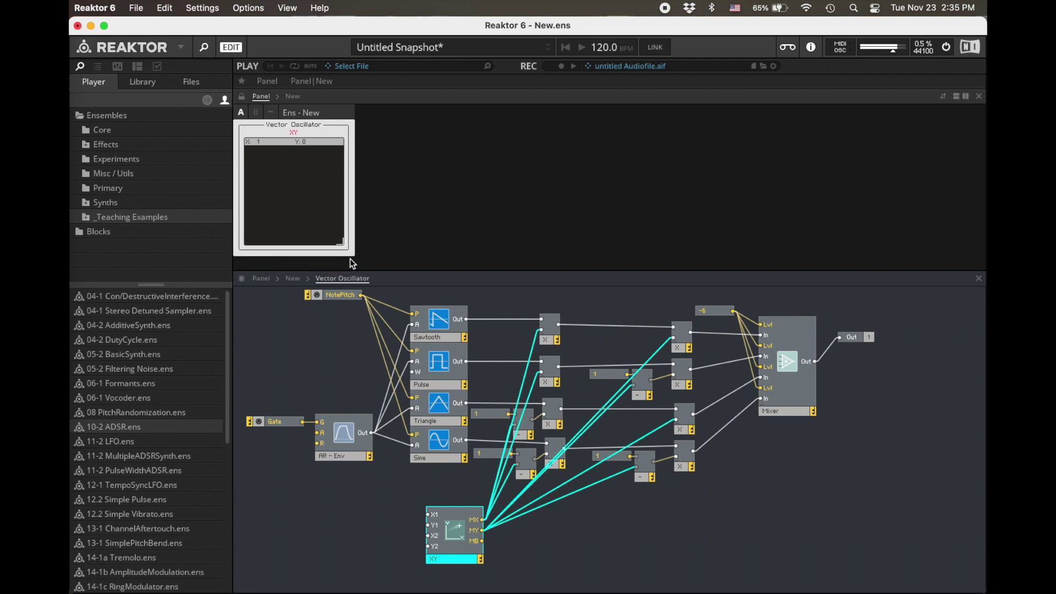
Sweep the XY pad around to hear the crossfade, then move Out and return to the ensemble level.
{"action": "left_click_drag", "start_coordinate": [341, 153], "coordinate": [280, 205]}
{"action": "left_click_drag", "start_coordinate": [319, 171], "coordinate": [283, 237]}
{"action": "left_click_drag", "start_coordinate": [250, 210], "coordinate": [316, 211]}
{"action": "left_click_drag", "start_coordinate": [273, 182], "coordinate": [292, 161]}
{"action": "mouse_move", "coordinate": [283, 218]}
{"action": "left_mouse_down"}
{"action": "mouse_move", "coordinate": [322, 190]}
{"action": "mouse_move", "coordinate": [287, 171]}
{"action": "mouse_move", "coordinate": [254, 220]}
{"action": "mouse_move", "coordinate": [293, 168]}
{"action": "mouse_move", "coordinate": [298, 236]}
{"action": "mouse_move", "coordinate": [294, 172]}
{"action": "mouse_move", "coordinate": [291, 224]}
{"action": "mouse_move", "coordinate": [266, 219]}
{"action": "left_mouse_up"}
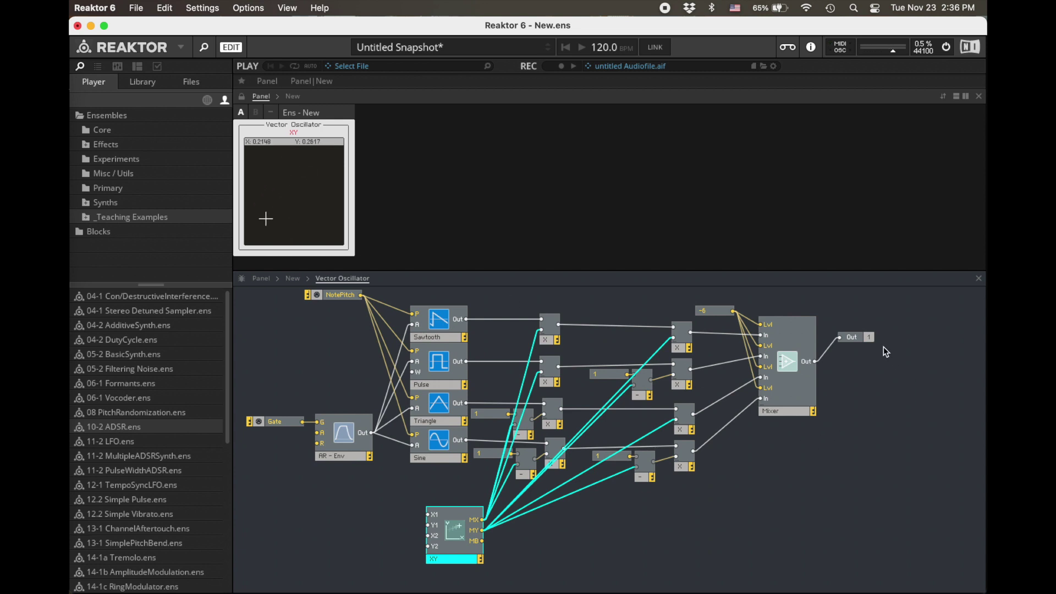
{"action": "left_click_drag", "start_coordinate": [852, 338], "coordinate": [849, 364]}
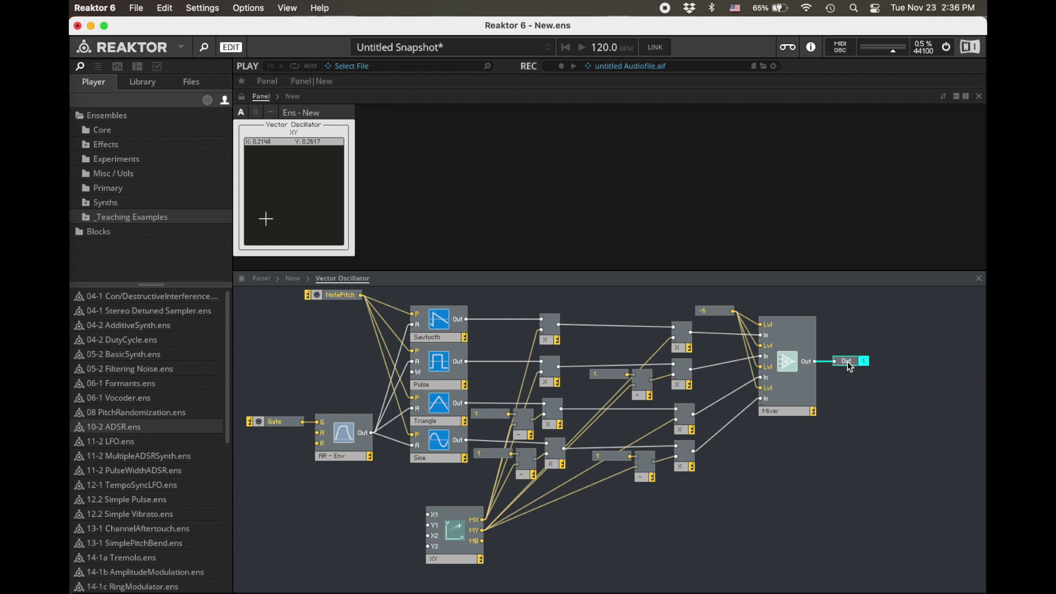
{"action": "double_click", "coordinate": [881, 447]}
Add a Ladder Filter ('lad') and feed the Vector Oscillator into its input.
{"action": "left_click_drag", "start_coordinate": [574, 374], "coordinate": [374, 370]}
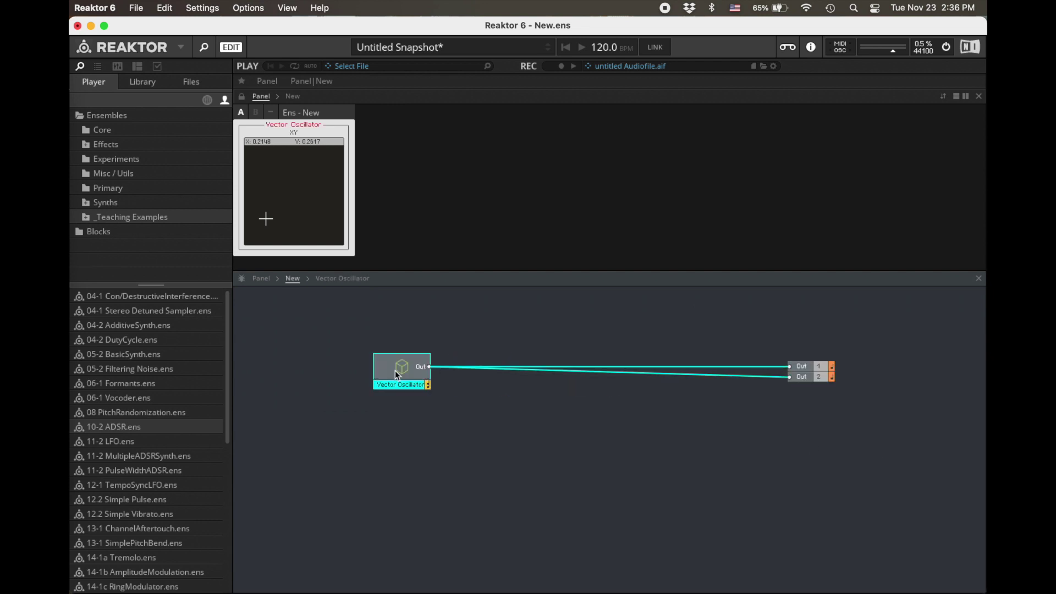
{"action": "double_click", "coordinate": [584, 398]}
{"action": "type", "text": "ladd"}
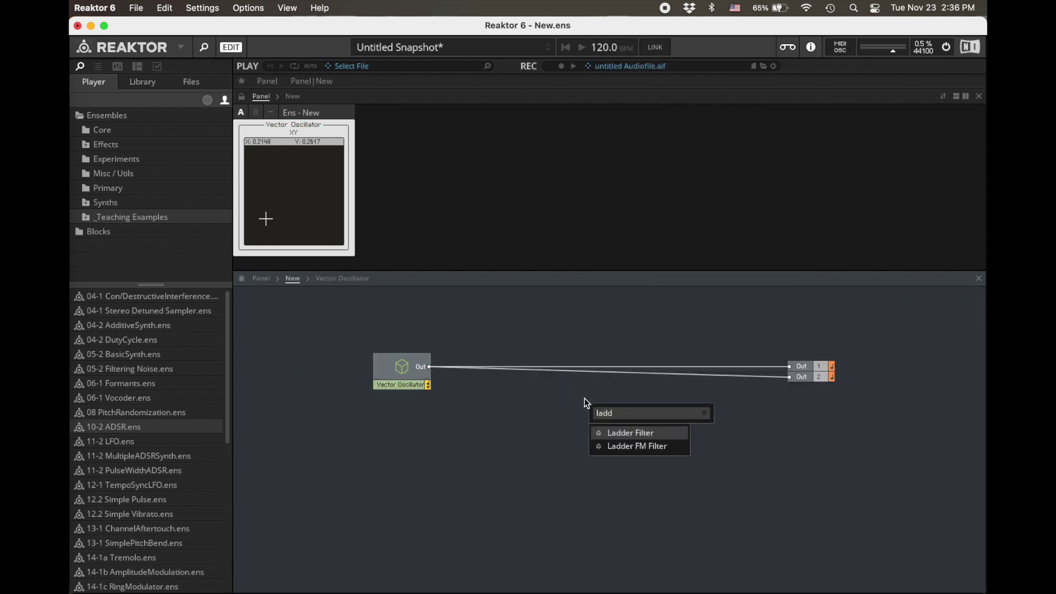
{"action": "key", "text": "Return"}
{"action": "left_click_drag", "start_coordinate": [614, 414], "coordinate": [590, 435]}
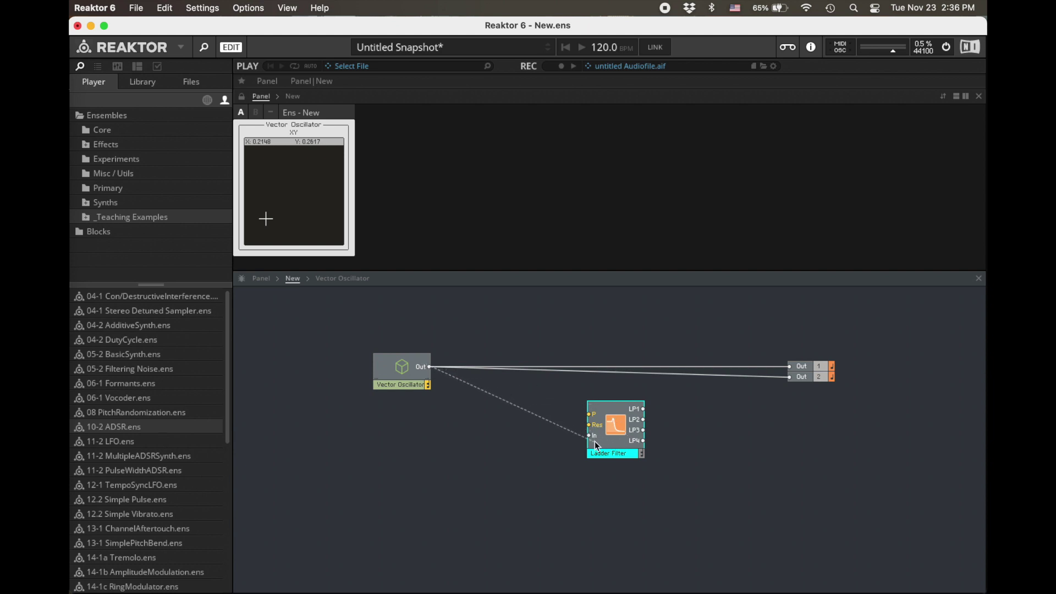
Create P Cutoff and Res controls on the filter and route LP2 to Out 1 and Out 2.
{"action": "right_click", "coordinate": [602, 419]}
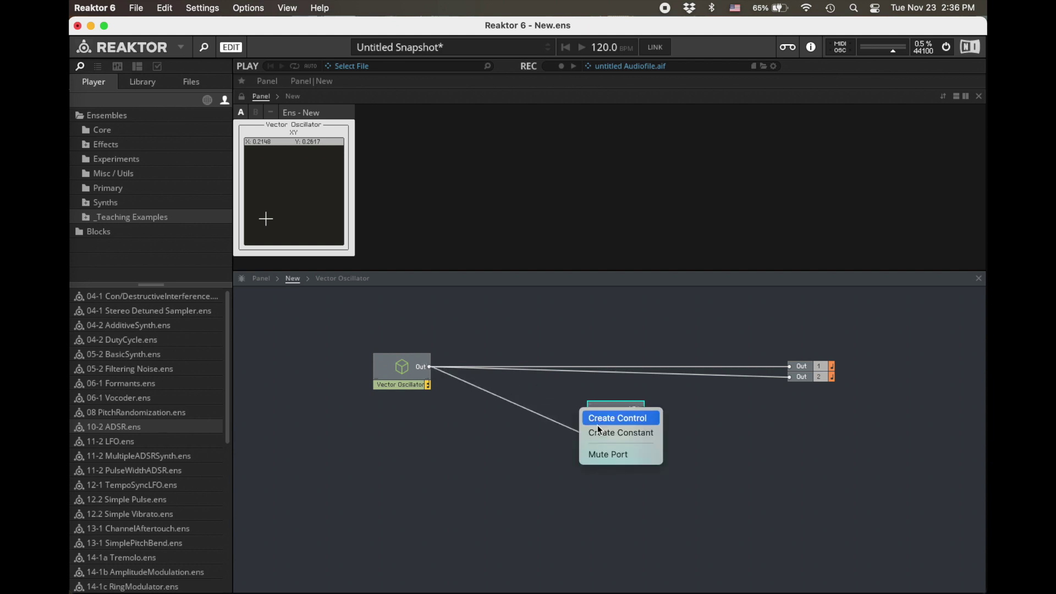
{"action": "left_click", "coordinate": [599, 428]}
{"action": "right_click", "coordinate": [596, 425]}
{"action": "left_click", "coordinate": [607, 428]}
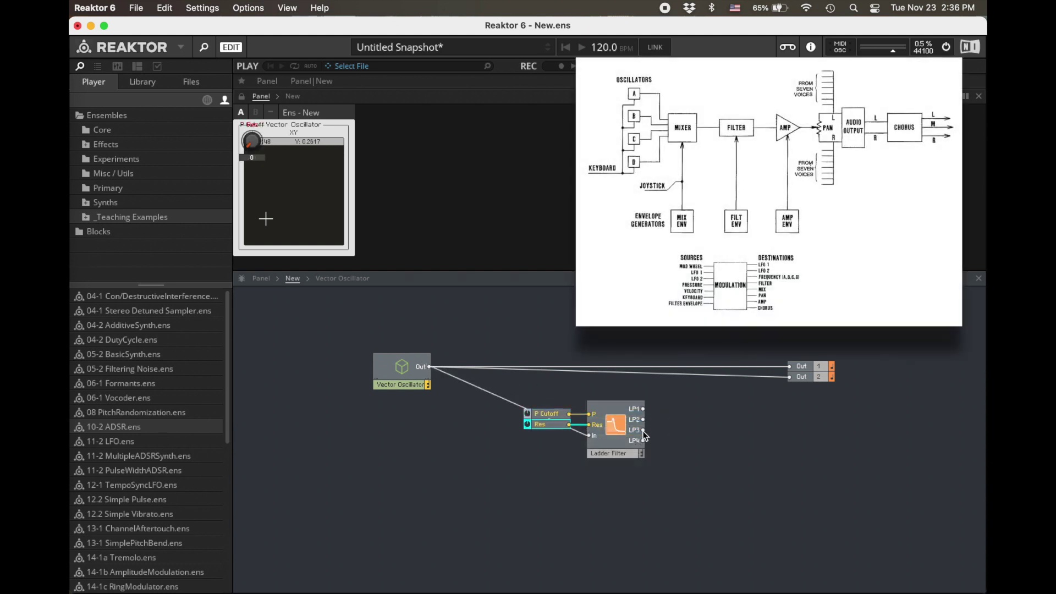
{"action": "left_click_drag", "start_coordinate": [789, 370], "coordinate": [790, 377]}
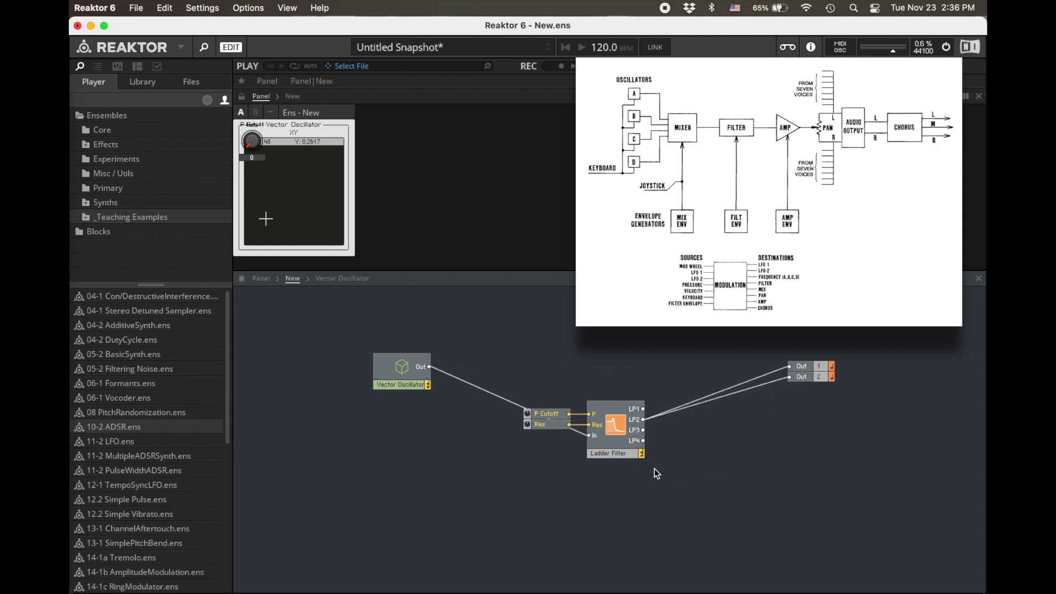
{"action": "left_click_drag", "start_coordinate": [654, 473], "coordinate": [526, 405]}
{"action": "left_click_drag", "start_coordinate": [610, 417], "coordinate": [555, 349]}
Move the Outs beside the filter and lay out the XY pad, P Cutoff and Res knobs on the panel.
{"action": "left_click_drag", "start_coordinate": [787, 428], "coordinate": [640, 342]}
{"action": "left_click", "coordinate": [241, 98]}
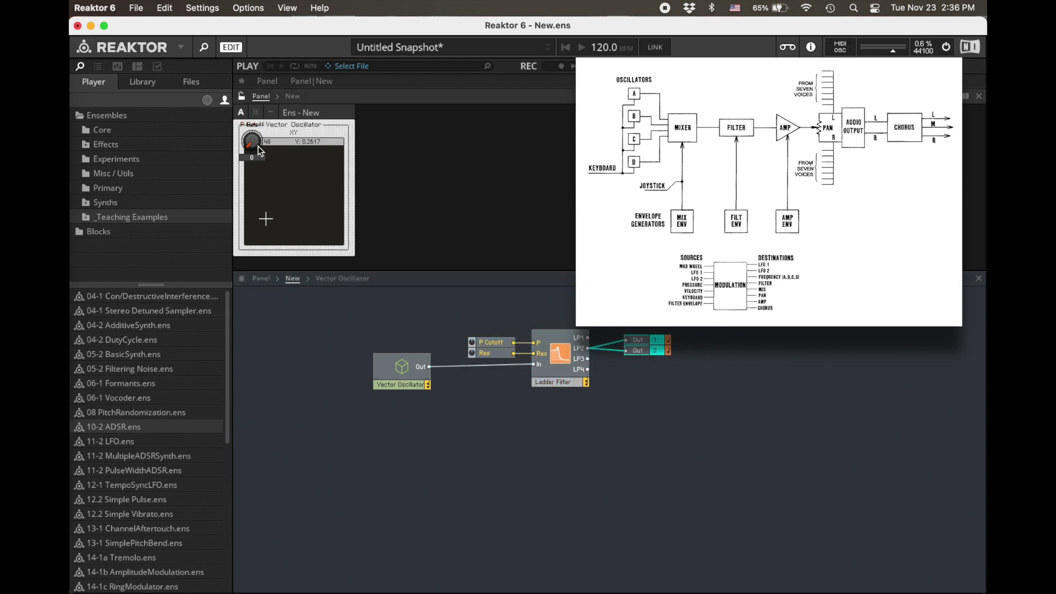
{"action": "left_click_drag", "start_coordinate": [252, 142], "coordinate": [394, 147]}
{"action": "left_click_drag", "start_coordinate": [288, 161], "coordinate": [174, 168]}
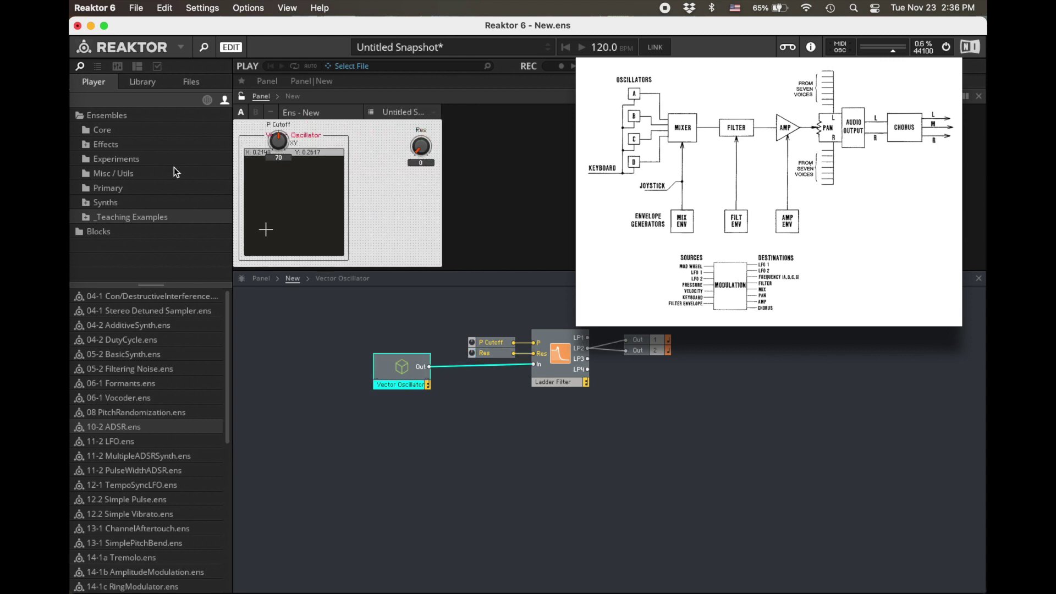
{"action": "left_click_drag", "start_coordinate": [352, 144], "coordinate": [370, 160]}
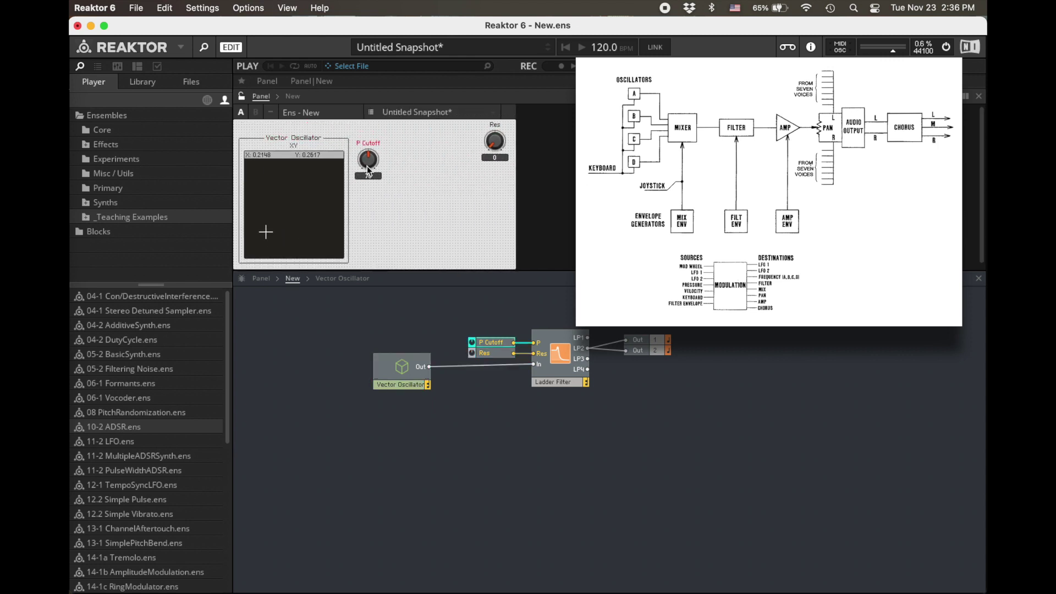
{"action": "left_click_drag", "start_coordinate": [494, 157], "coordinate": [399, 164]}
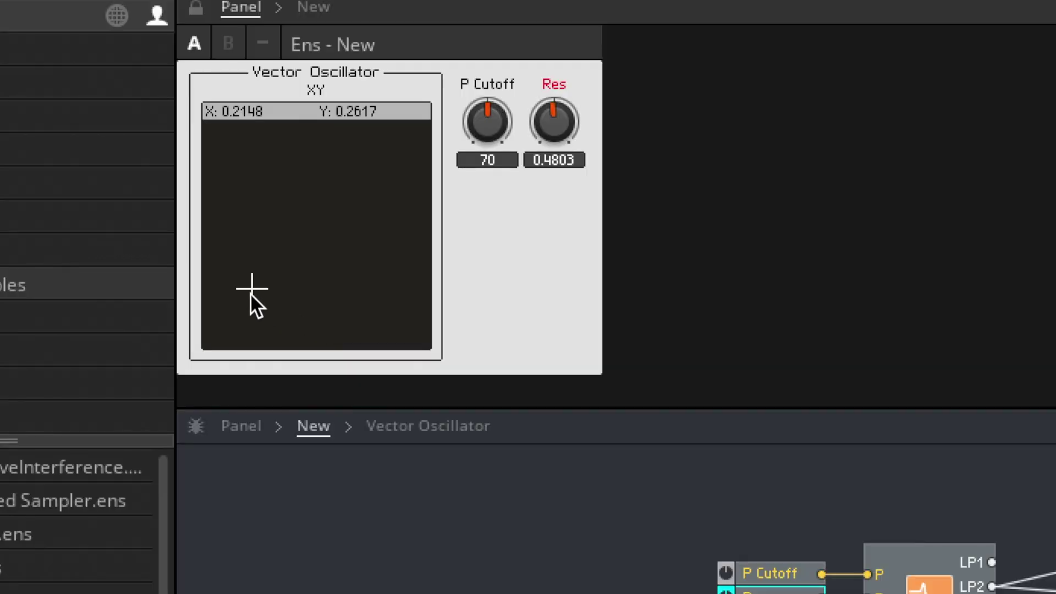
Play the XY pad across its corners while raising the filter cutoff from 70 to 101.
{"action": "left_click_drag", "start_coordinate": [250, 294], "coordinate": [180, 355]}
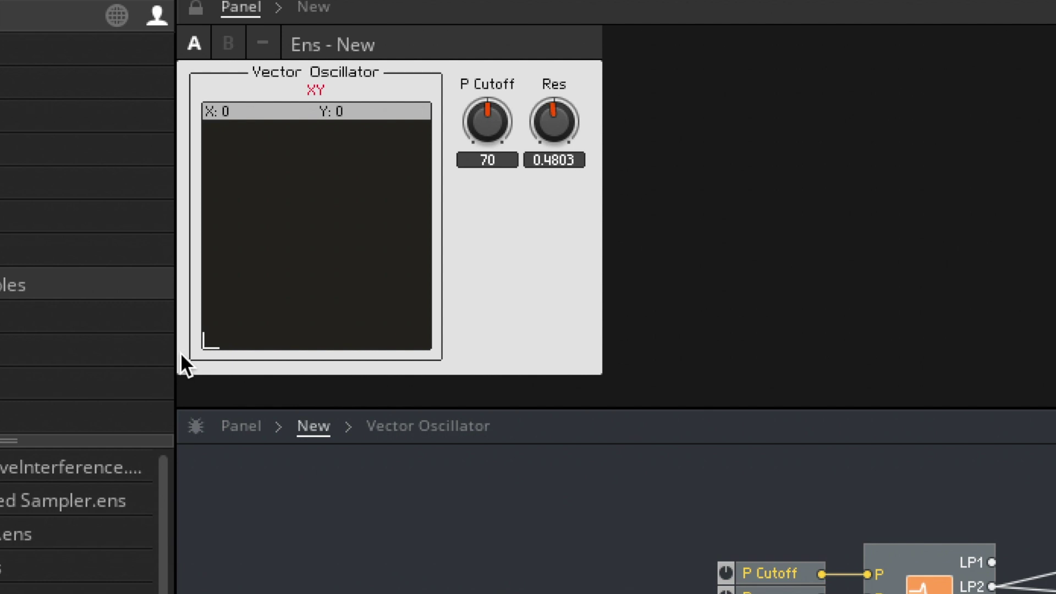
{"action": "left_click_drag", "start_coordinate": [181, 353], "coordinate": [398, 114]}
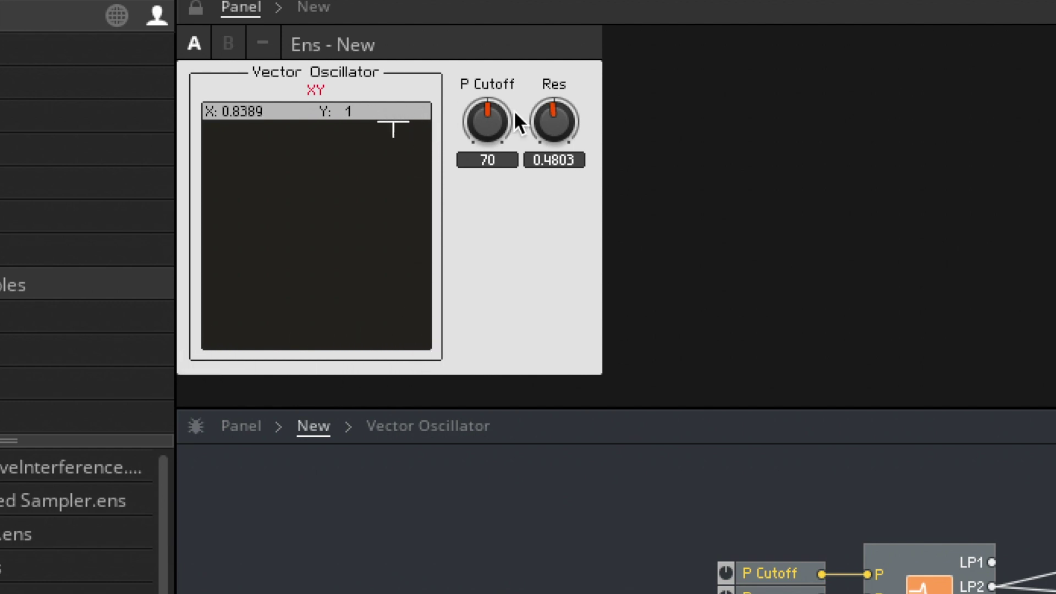
{"action": "left_click_drag", "start_coordinate": [503, 107], "coordinate": [488, 88]}
{"action": "left_click_drag", "start_coordinate": [397, 130], "coordinate": [322, 254]}
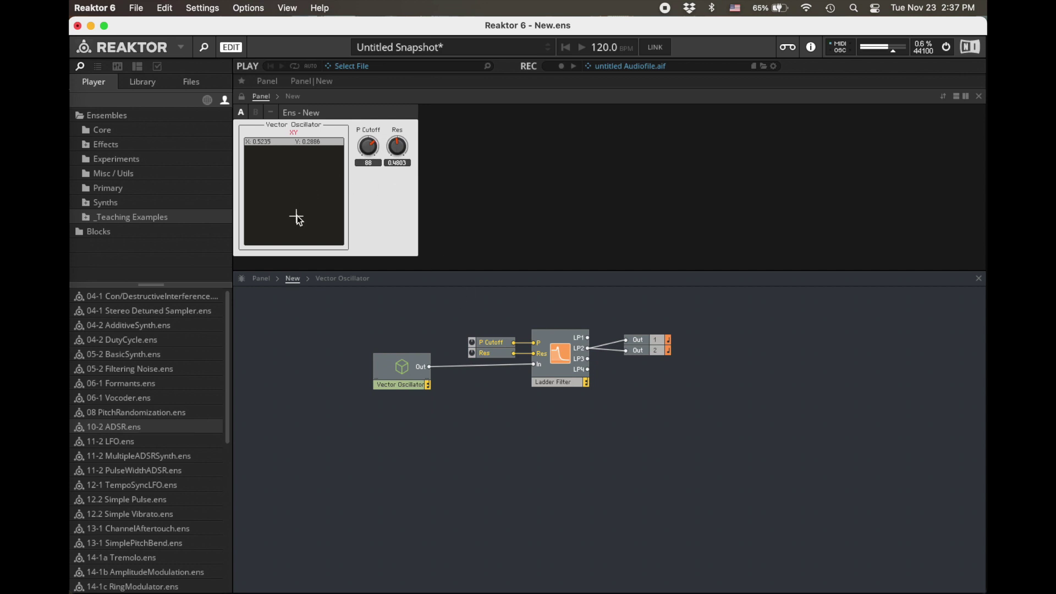
{"action": "left_click_drag", "start_coordinate": [297, 216], "coordinate": [272, 201]}
{"action": "mouse_move", "coordinate": [311, 174]}
{"action": "left_mouse_down"}
{"action": "mouse_move", "coordinate": [257, 234]}
{"action": "mouse_move", "coordinate": [309, 163]}
{"action": "mouse_move", "coordinate": [294, 174]}
{"action": "left_mouse_up"}
{"action": "left_click_drag", "start_coordinate": [363, 153], "coordinate": [366, 142]}
{"action": "left_click_drag", "start_coordinate": [278, 202], "coordinate": [327, 191]}
{"action": "mouse_move", "coordinate": [277, 218]}
{"action": "left_mouse_down"}
{"action": "mouse_move", "coordinate": [250, 248]}
{"action": "mouse_move", "coordinate": [243, 163]}
{"action": "mouse_move", "coordinate": [297, 210]}
{"action": "left_mouse_up"}
Inside the Vector Oscillator macro, move the oscillators left and insert a Pulse oscillator.
{"action": "left_click", "coordinate": [428, 370]}
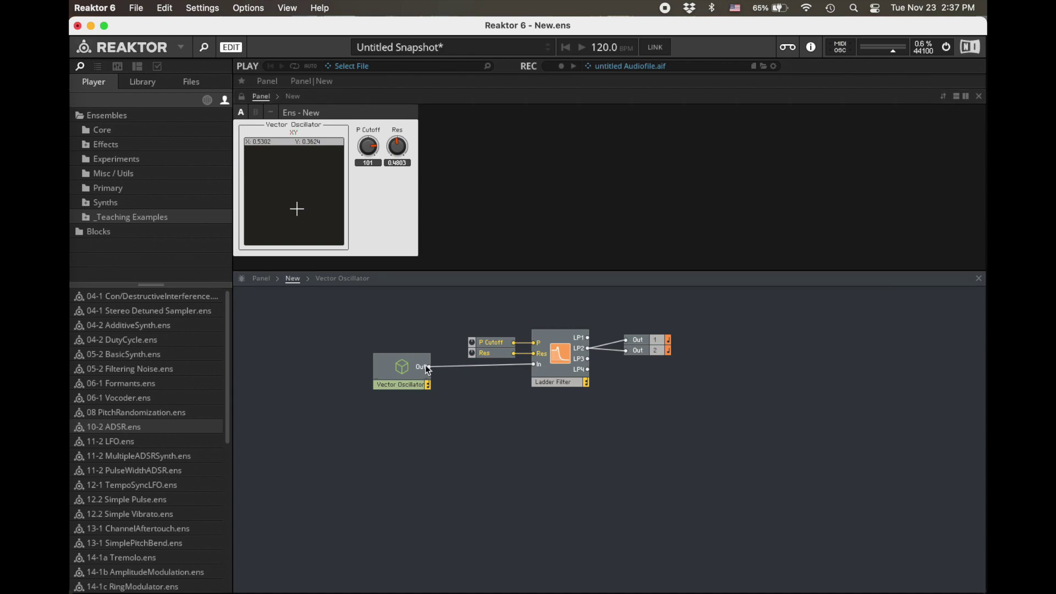
{"action": "double_click", "coordinate": [401, 368]}
{"action": "left_click_drag", "start_coordinate": [439, 483], "coordinate": [289, 307]}
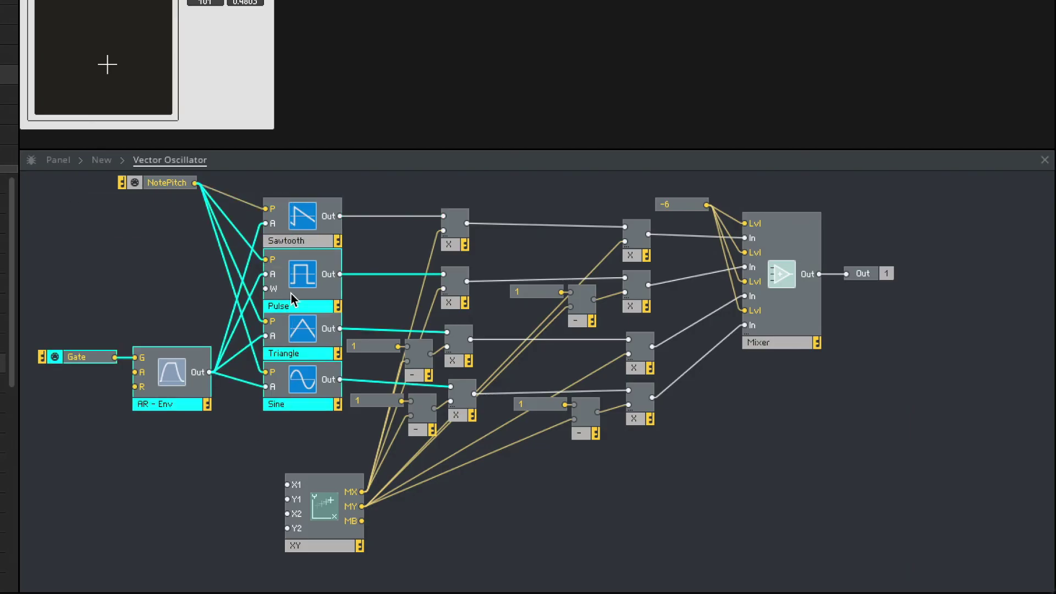
{"action": "left_click_drag", "start_coordinate": [95, 198], "coordinate": [282, 483]}
{"action": "double_click", "coordinate": [280, 477]}
{"action": "type", "text": "pulse"}
{"action": "key", "text": "Return"}
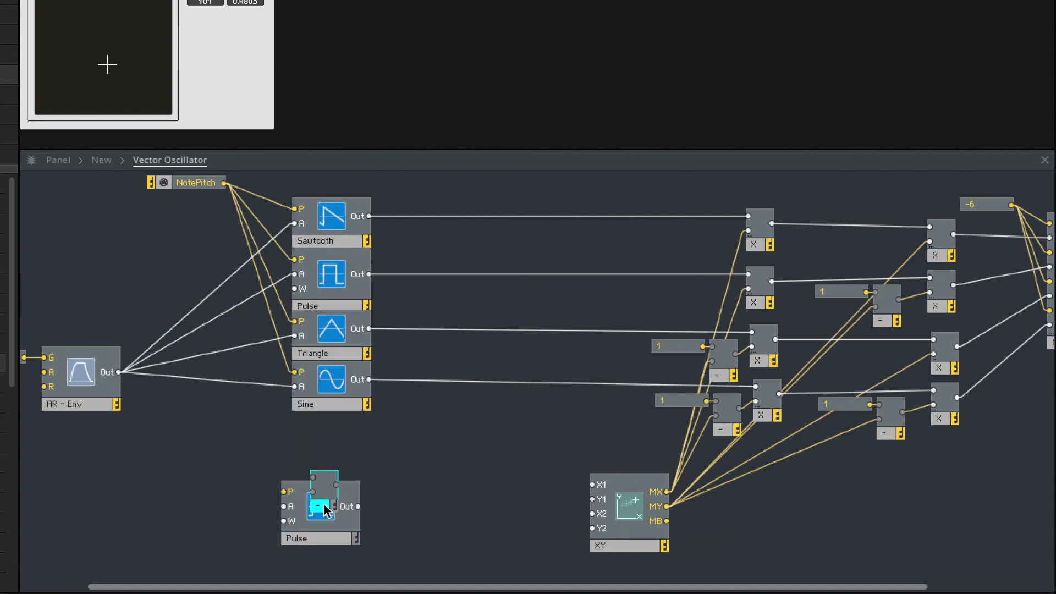
Give the subtract a 12 constant fed by NotePitch, and add a Sawtooth copy and an Add module.
{"action": "right_click", "coordinate": [222, 499]}
{"action": "left_click_drag", "start_coordinate": [224, 183], "coordinate": [222, 485]}
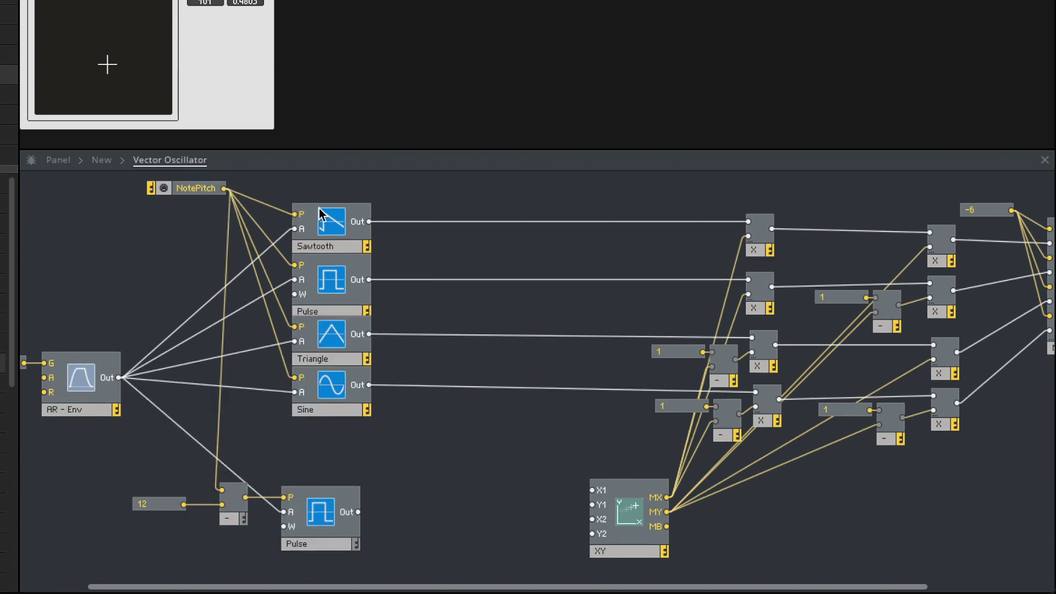
{"action": "left_click_drag", "start_coordinate": [330, 216], "coordinate": [326, 572]}
{"action": "double_click", "coordinate": [460, 487]}
{"action": "type", "text": "add"}
{"action": "key", "text": "Return"}
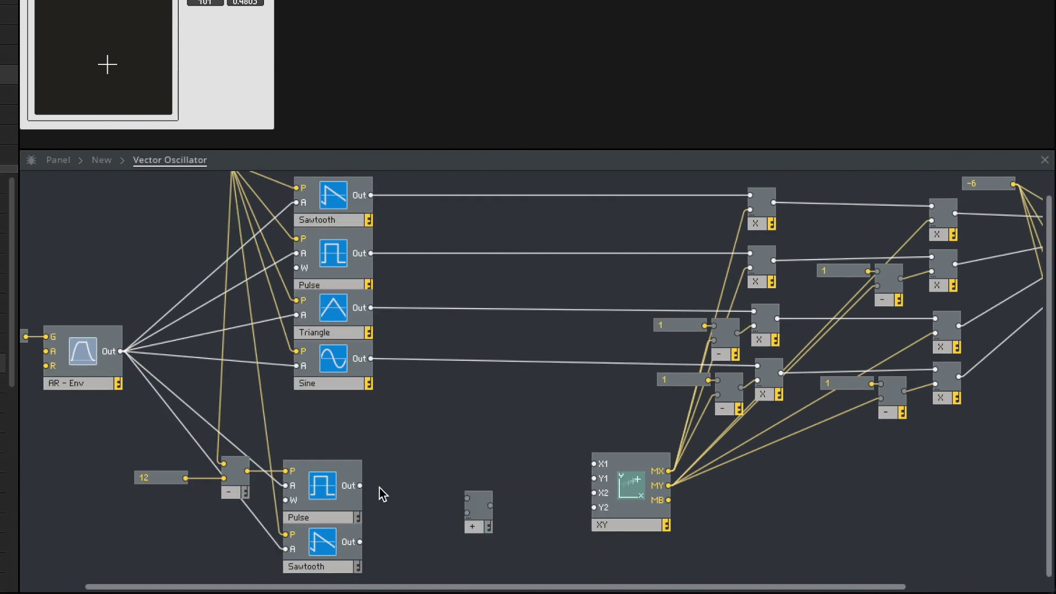
Insert a Multiply with a 0.5 constant and duplicate it for the Sawtooth.
{"action": "double_click", "coordinate": [380, 487]}
{"action": "type", "text": "mult"}
{"action": "key", "text": "Return"}
{"action": "right_click", "coordinate": [416, 495]}
{"action": "left_click", "coordinate": [457, 522]}
{"action": "left_click_drag", "start_coordinate": [382, 494], "coordinate": [454, 539]}
Delete the old Sine, move the Sawtooth to the top, and copy the multiply and add modules up.
{"action": "scroll", "coordinate": [437, 484], "scroll_direction": "up", "scroll_amount": 1}
{"action": "left_click", "coordinate": [341, 411]}
{"action": "key", "text": "Delete"}
{"action": "left_click_drag", "start_coordinate": [341, 250], "coordinate": [341, 207]}
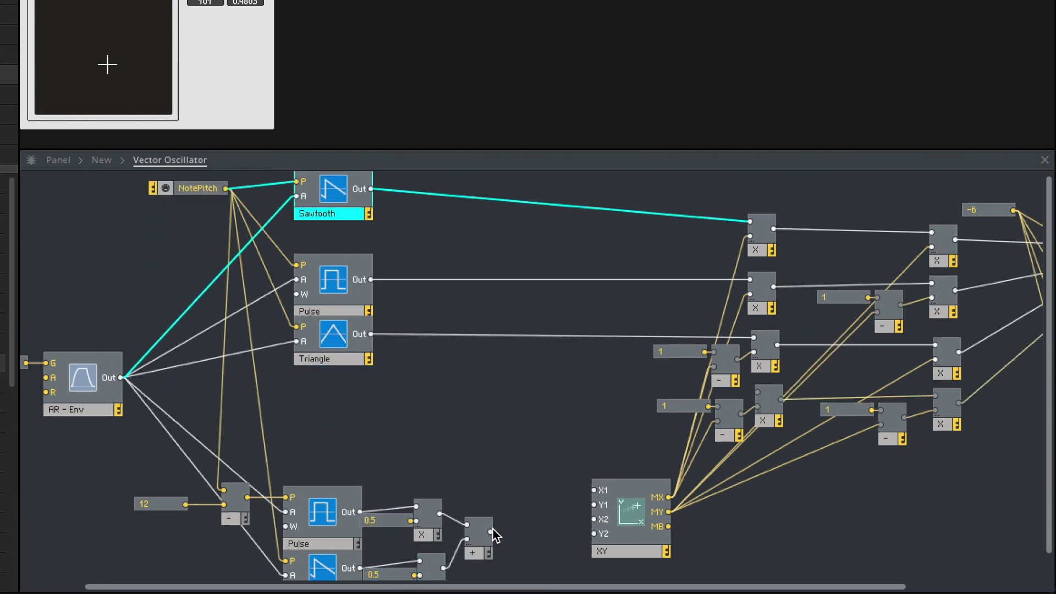
{"action": "left_click_drag", "start_coordinate": [492, 532], "coordinate": [758, 392]}
{"action": "left_click_drag", "start_coordinate": [377, 466], "coordinate": [480, 573]}
{"action": "left_click_drag", "start_coordinate": [479, 536], "coordinate": [523, 193]}
Duplicate the Sawtooth and wire both Sawtooth outputs into the two multipliers.
{"action": "scroll", "coordinate": [408, 303], "scroll_direction": "up", "scroll_amount": 1}
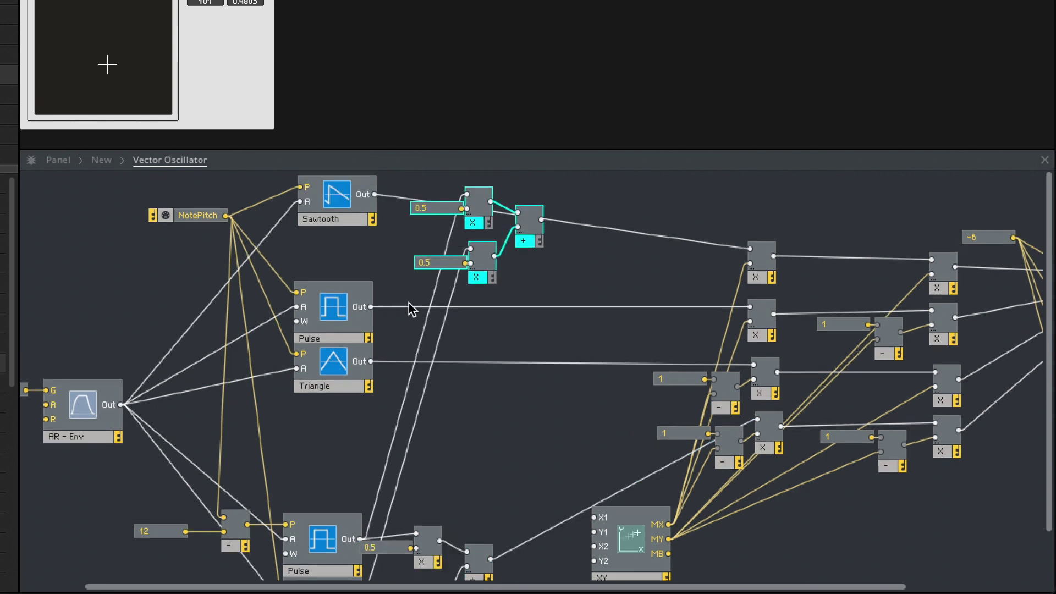
{"action": "left_click_drag", "start_coordinate": [331, 198], "coordinate": [331, 250]}
{"action": "left_click_drag", "start_coordinate": [372, 187], "coordinate": [465, 194]}
{"action": "left_click_drag", "start_coordinate": [372, 237], "coordinate": [467, 249]}
{"action": "left_click_drag", "start_coordinate": [195, 215], "coordinate": [86, 197]}
Add an Add module with a 0.05 constant to detune the second Sawtooth.
{"action": "double_click", "coordinate": [196, 194]}
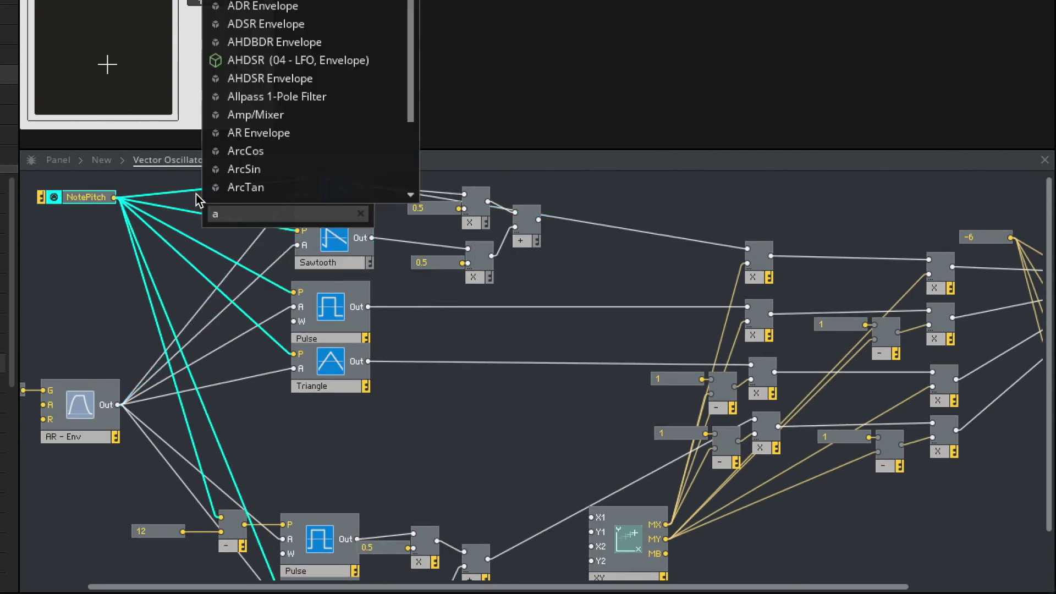
{"action": "type", "text": "add"}
{"action": "key", "text": "Return"}
{"action": "right_click", "coordinate": [224, 230]}
{"action": "left_click", "coordinate": [157, 232]}
{"action": "double_click", "coordinate": [157, 231]}
{"action": "type", "text": "0.05"}
{"action": "key", "text": "Return"}
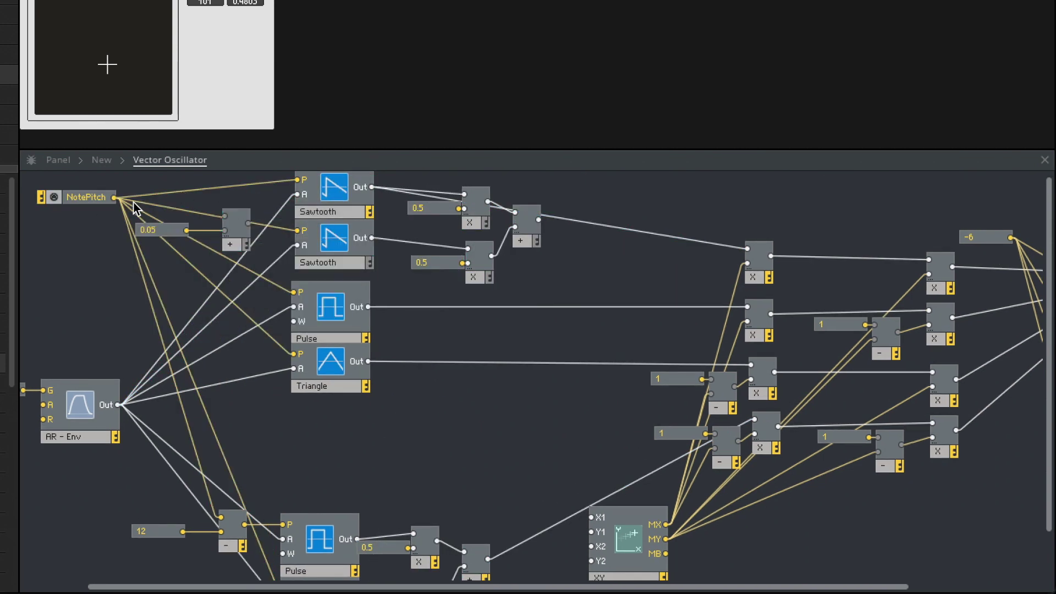
{"action": "left_click_drag", "start_coordinate": [231, 250], "coordinate": [260, 257]}
{"action": "left_click_drag", "start_coordinate": [163, 230], "coordinate": [217, 237]}
Give the Pulse width a 0.24 constant and add a Multiply module beside the Triangle.
{"action": "right_click", "coordinate": [295, 322]}
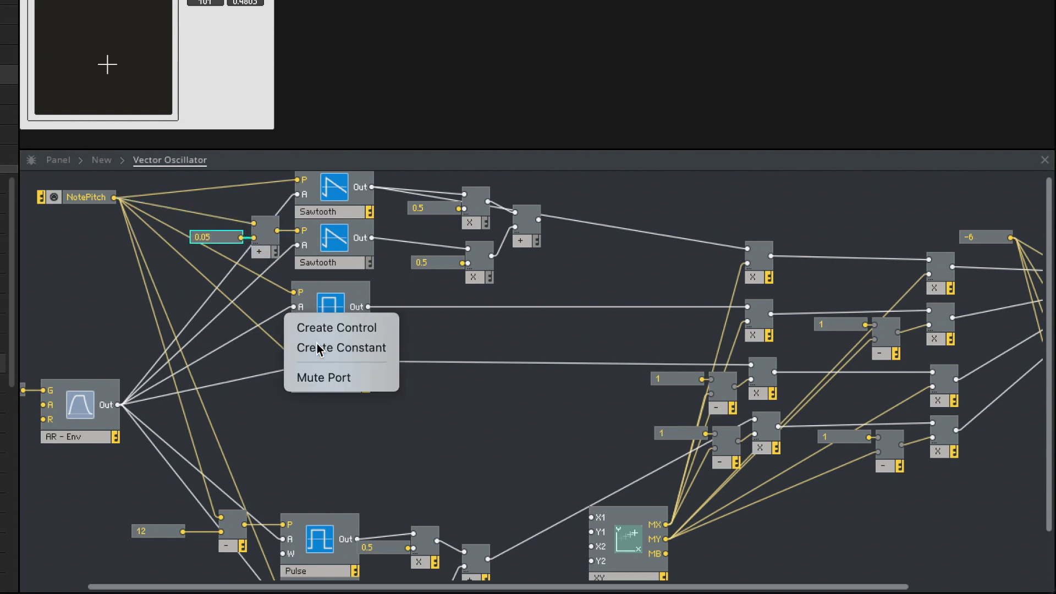
{"action": "left_click", "coordinate": [317, 346]}
{"action": "left_click", "coordinate": [339, 392]}
{"action": "double_click", "coordinate": [440, 417]}
{"action": "type", "text": "mu"}
{"action": "key", "text": "Return"}
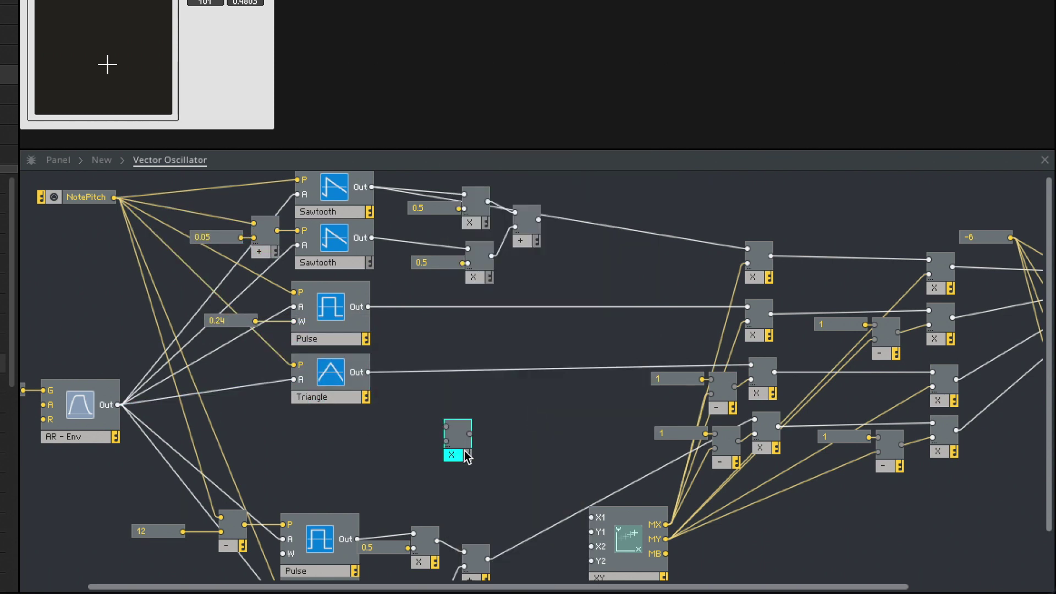
{"action": "left_click_drag", "start_coordinate": [457, 427], "coordinate": [515, 408]}
Add a Sine fed constants 24 and 1, multiply it with the Triangle, and feed the mixer's X node.
{"action": "double_click", "coordinate": [445, 434]}
{"action": "type", "text": "sine"}
{"action": "key", "text": "Return"}
{"action": "right_click", "coordinate": [395, 445]}
{"action": "left_click", "coordinate": [435, 486]}
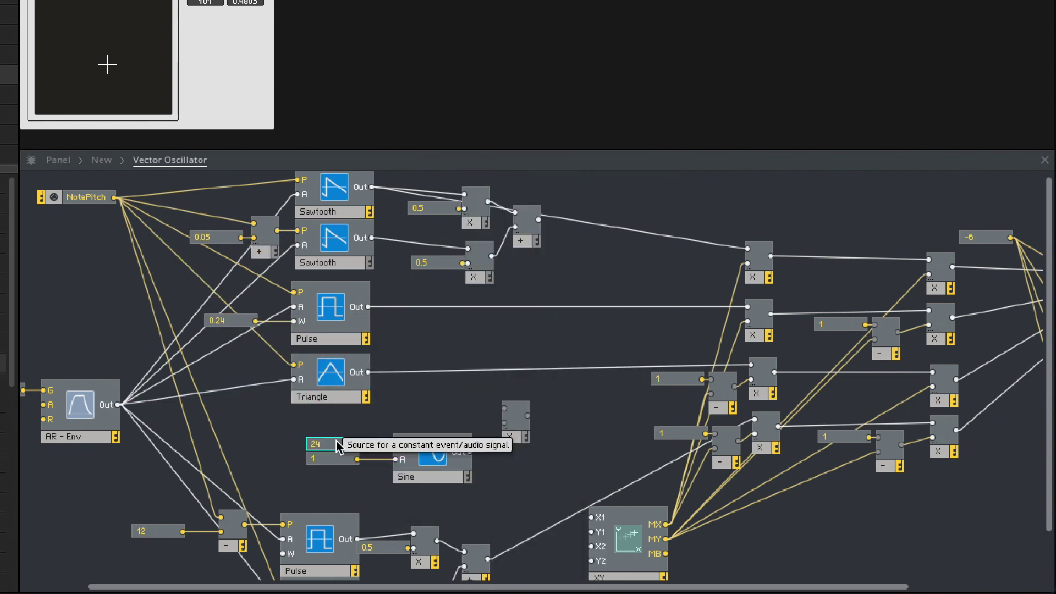
{"action": "left_click_drag", "start_coordinate": [368, 373], "coordinate": [504, 408]}
{"action": "left_click_drag", "start_coordinate": [470, 452], "coordinate": [504, 423]}
{"action": "left_click_drag", "start_coordinate": [528, 415], "coordinate": [752, 365]}
{"action": "left_click_drag", "start_coordinate": [514, 427], "coordinate": [597, 371]}
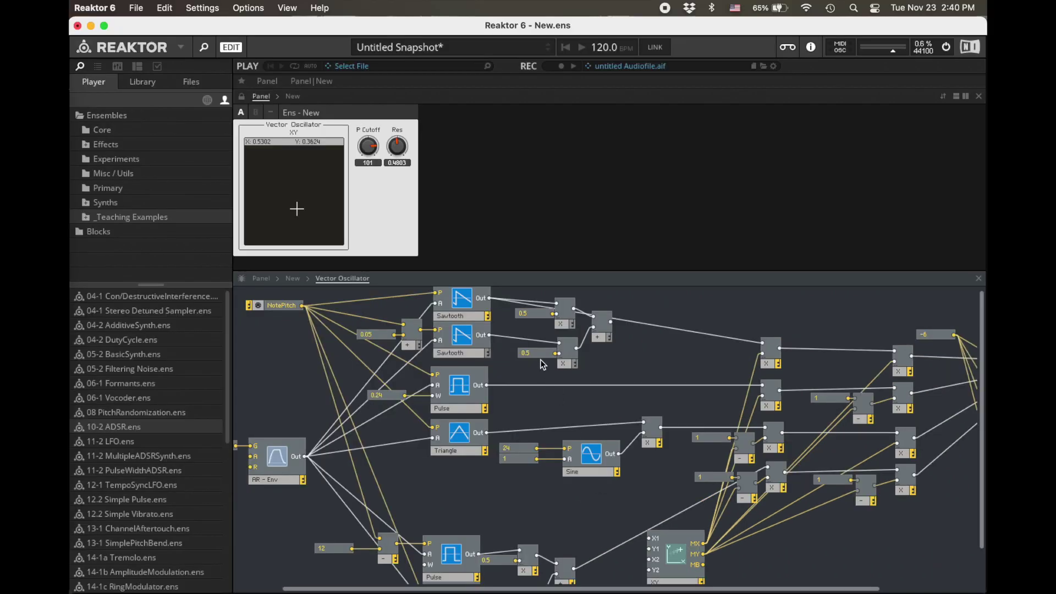
Highlight the Sawtooth pair and Triangle-Sine group while pushing the XY pad to its top-right corner.
{"action": "left_click", "coordinate": [472, 318]}
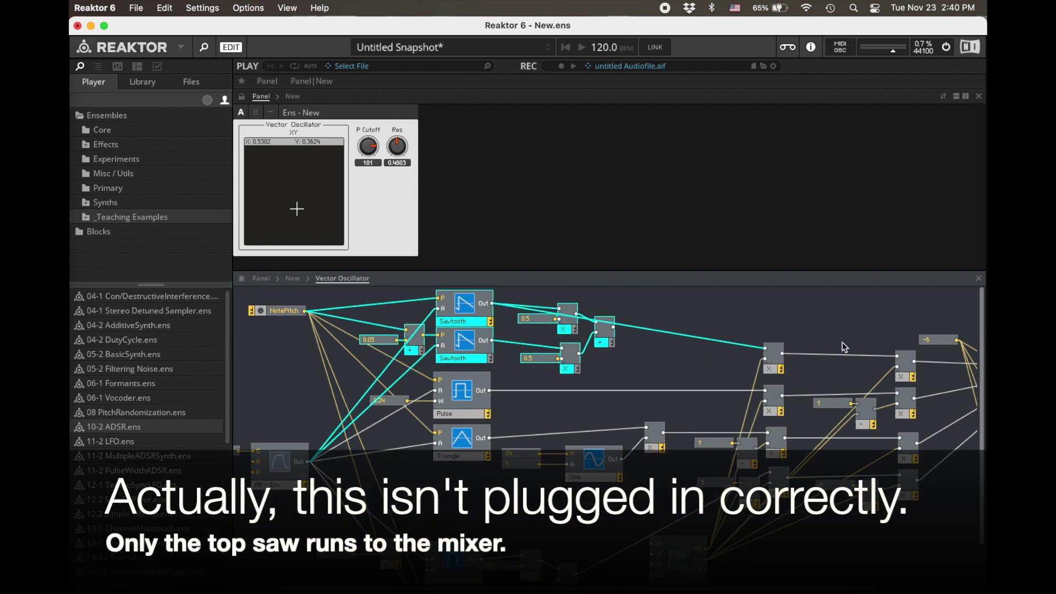
{"action": "left_click_drag", "start_coordinate": [299, 209], "coordinate": [368, 153]}
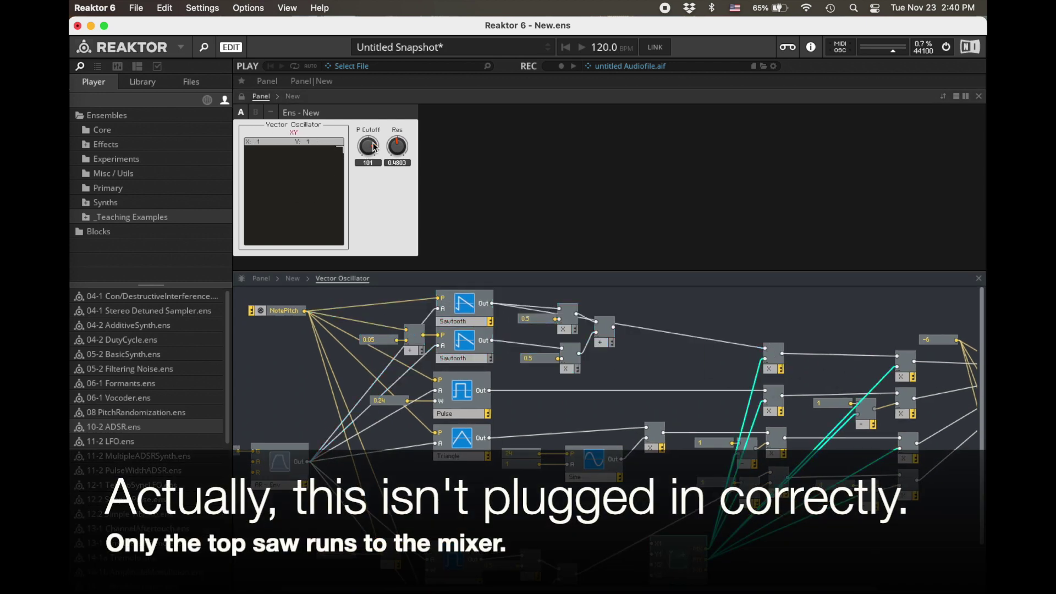
{"action": "left_click", "coordinate": [395, 402]}
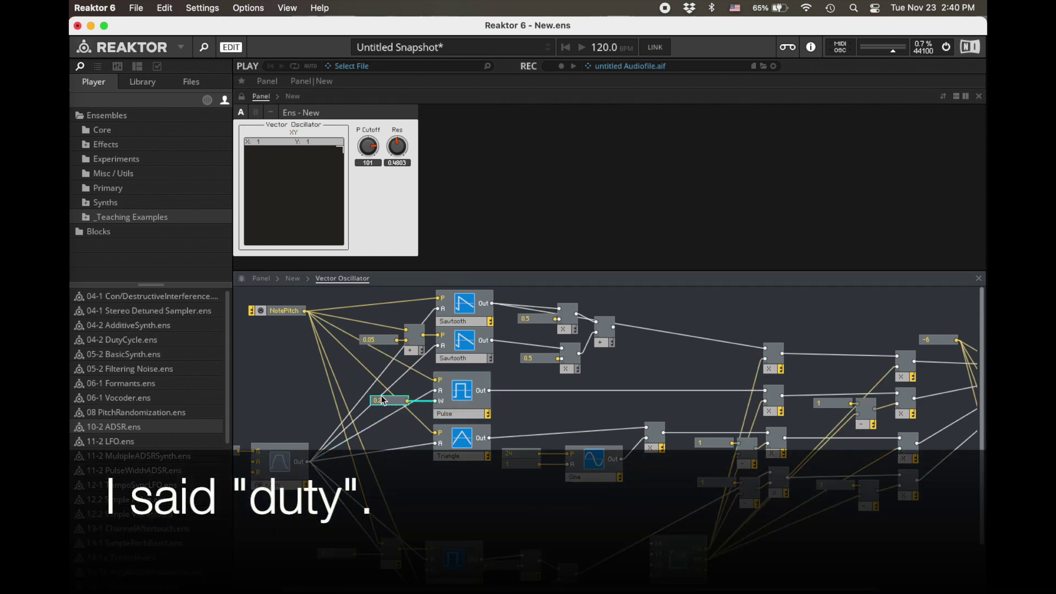
{"action": "left_click_drag", "start_coordinate": [670, 491], "coordinate": [448, 442]}
{"action": "left_click", "coordinate": [549, 509]}
Select the lower Pulse and Sawtooth group and move the XY pad point to audition it.
{"action": "scroll", "coordinate": [552, 521], "scroll_direction": "down", "scroll_amount": 2}
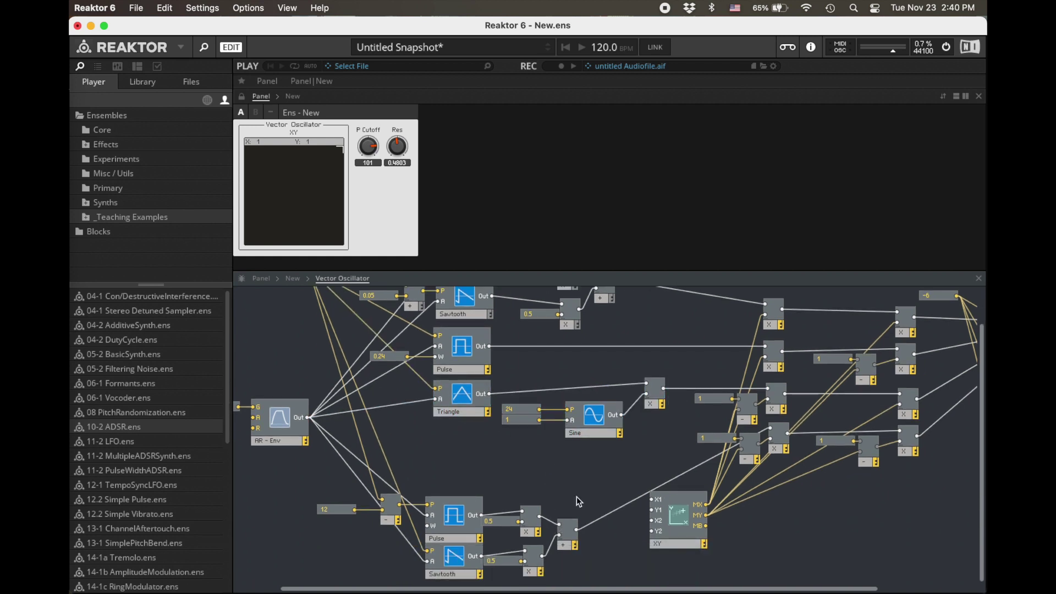
{"action": "left_click_drag", "start_coordinate": [584, 482], "coordinate": [342, 572]}
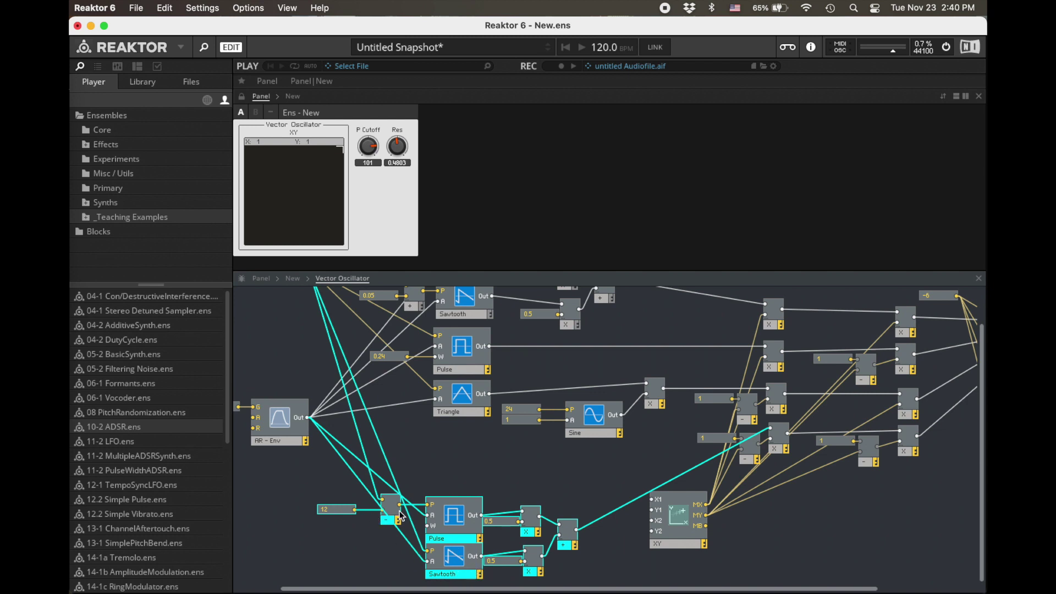
{"action": "left_click", "coordinate": [323, 182]}
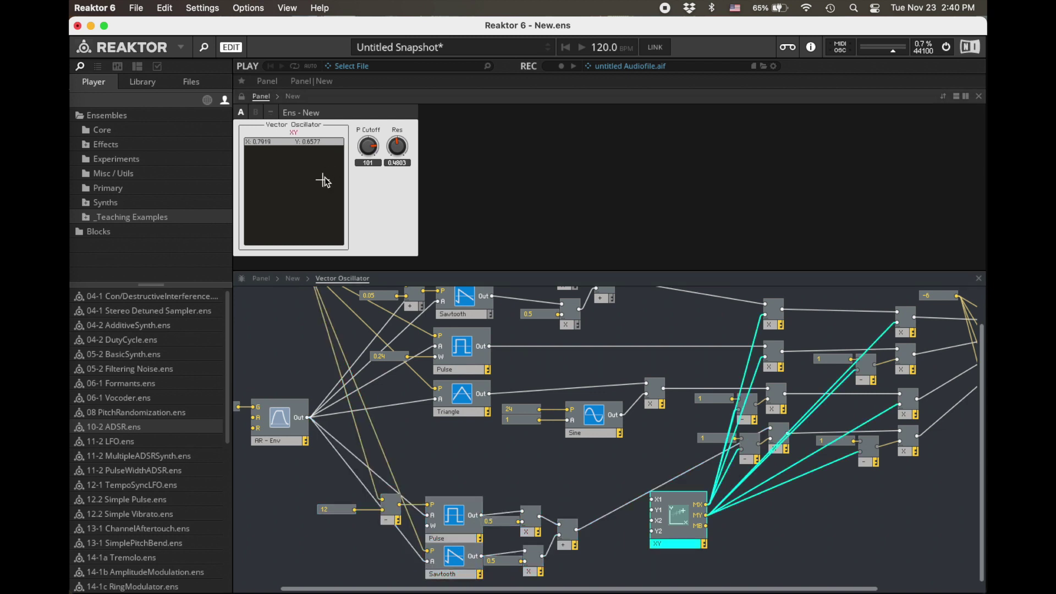
{"action": "left_click_drag", "start_coordinate": [325, 176], "coordinate": [297, 189]}
At the top level, insert a voice combiner and route LP2 through it to Out 1 and Out 2.
{"action": "double_click", "coordinate": [282, 358]}
{"action": "left_click_drag", "start_coordinate": [638, 345], "coordinate": [749, 347]}
{"action": "double_click", "coordinate": [665, 407]}
{"action": "type", "text": "aud"}
{"action": "key", "text": "Down"}
{"action": "key", "text": "Return"}
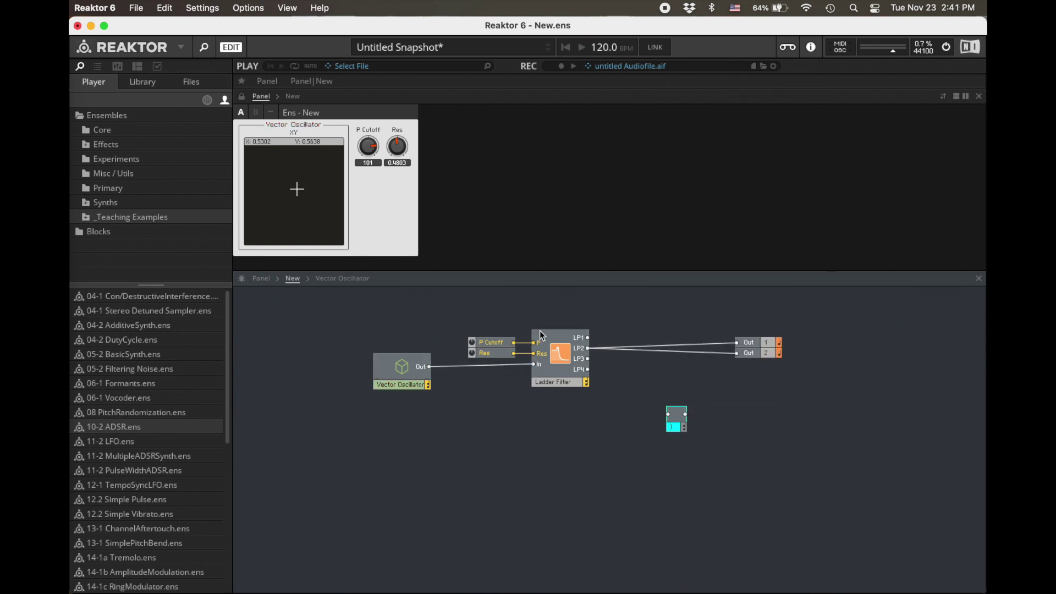
{"action": "mouse_move", "coordinate": [588, 348]}
{"action": "left_mouse_down"}
{"action": "mouse_move", "coordinate": [668, 414]}
{"action": "mouse_move", "coordinate": [737, 343]}
{"action": "left_mouse_up"}
{"action": "left_click_drag", "start_coordinate": [668, 426], "coordinate": [615, 361]}
Set the ensemble to 4 voices and move the XY pad point to audition.
{"action": "left_click", "coordinate": [158, 66]}
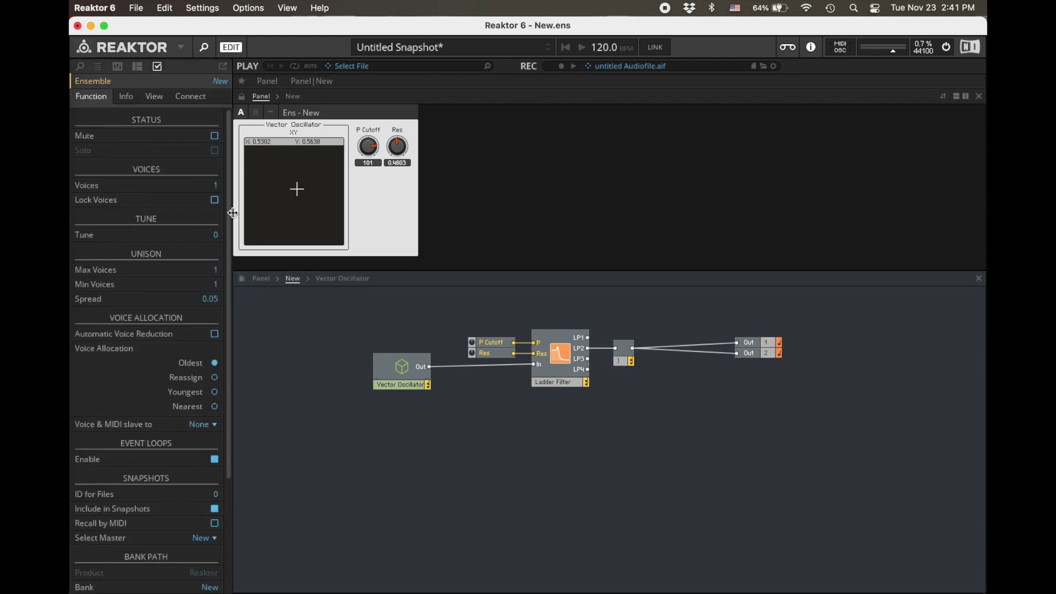
{"action": "left_click", "coordinate": [216, 186]}
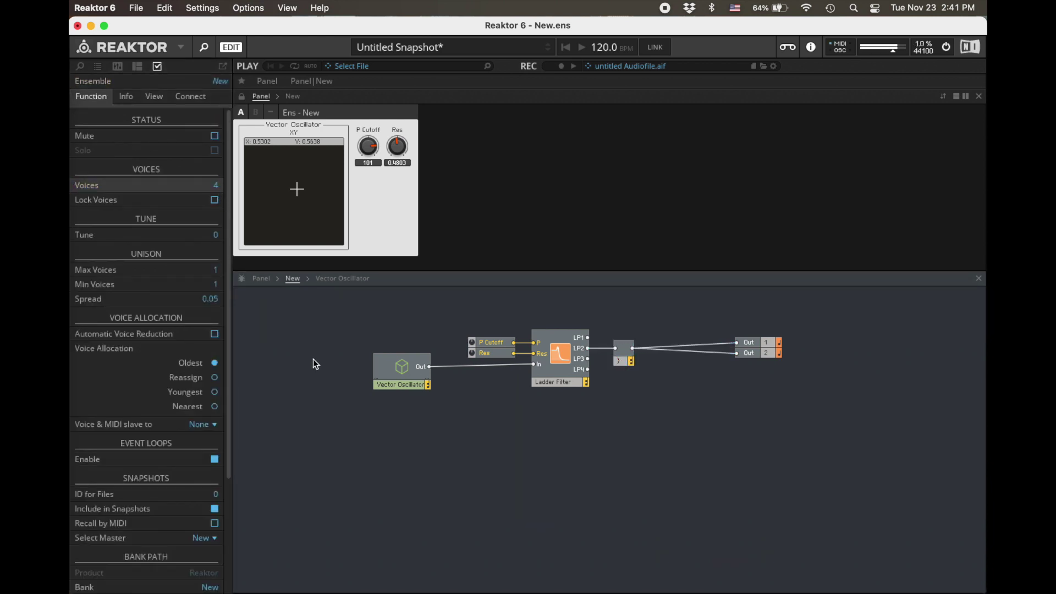
{"action": "left_click_drag", "start_coordinate": [297, 189], "coordinate": [268, 154]}
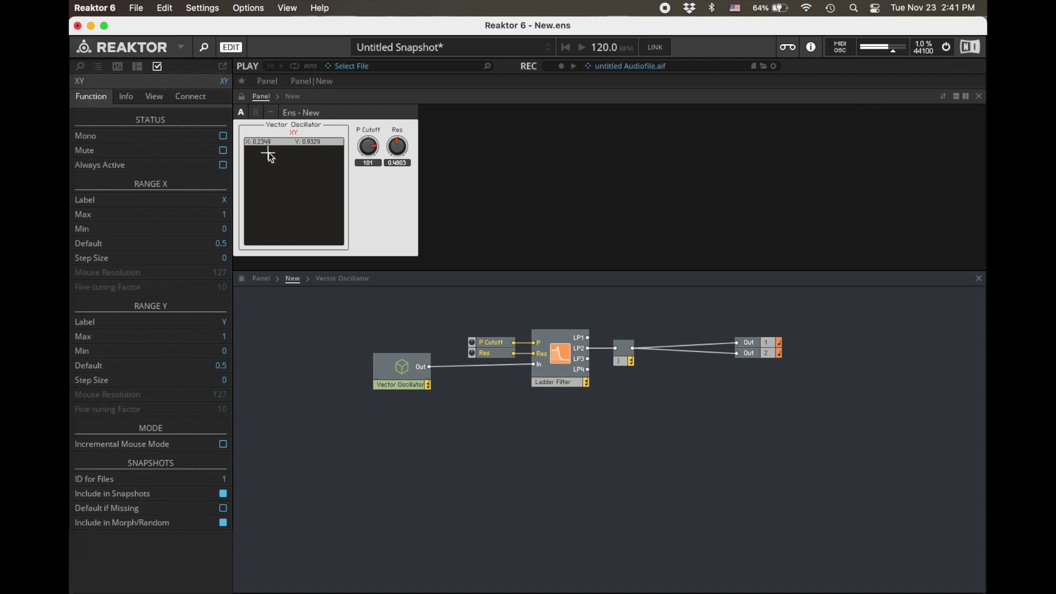
Open the Vector Oscillator macro and select the Sawtooth pair, Pulse oscillator and 0.24 constant.
{"action": "left_click_drag", "start_coordinate": [330, 228], "coordinate": [262, 171]}
{"action": "double_click", "coordinate": [402, 371]}
{"action": "scroll", "coordinate": [474, 361], "scroll_direction": "up", "scroll_amount": 3}
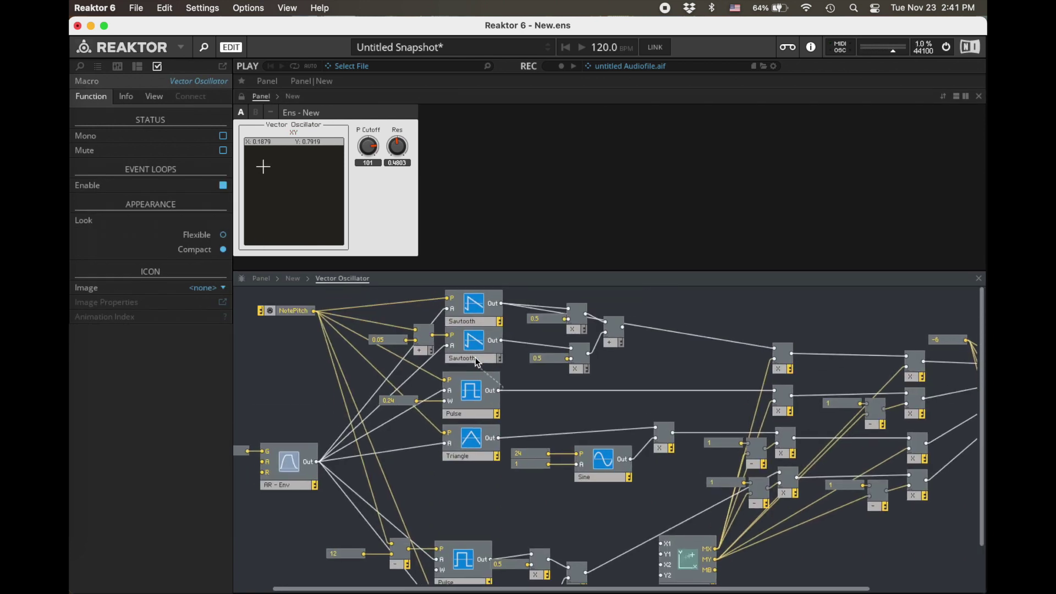
{"action": "left_click_drag", "start_coordinate": [639, 369], "coordinate": [481, 303]}
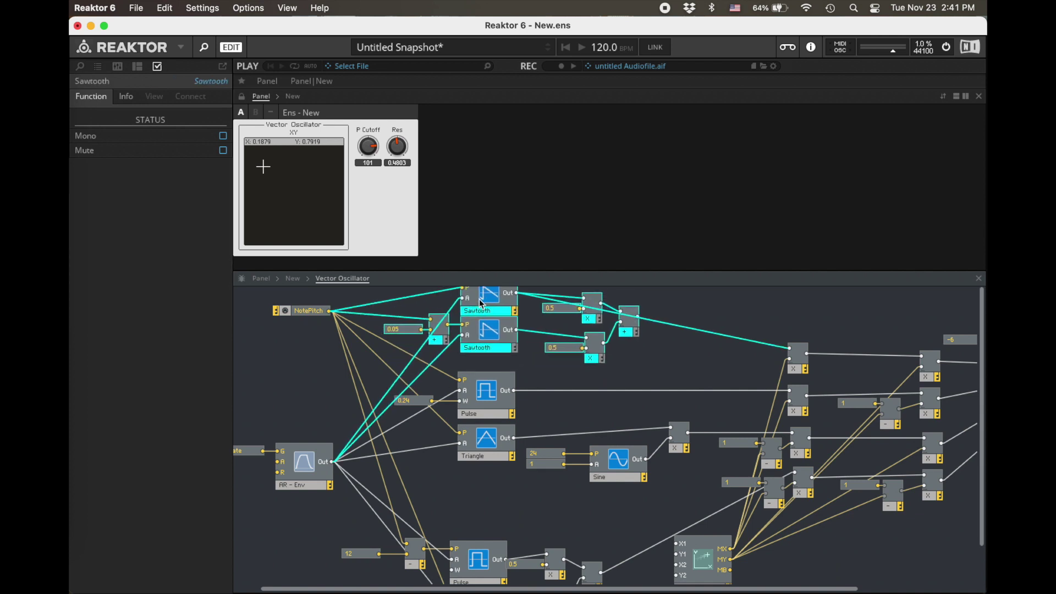
{"action": "left_click_drag", "start_coordinate": [502, 412], "coordinate": [502, 408]}
{"action": "left_click_drag", "start_coordinate": [413, 404], "coordinate": [414, 402]}
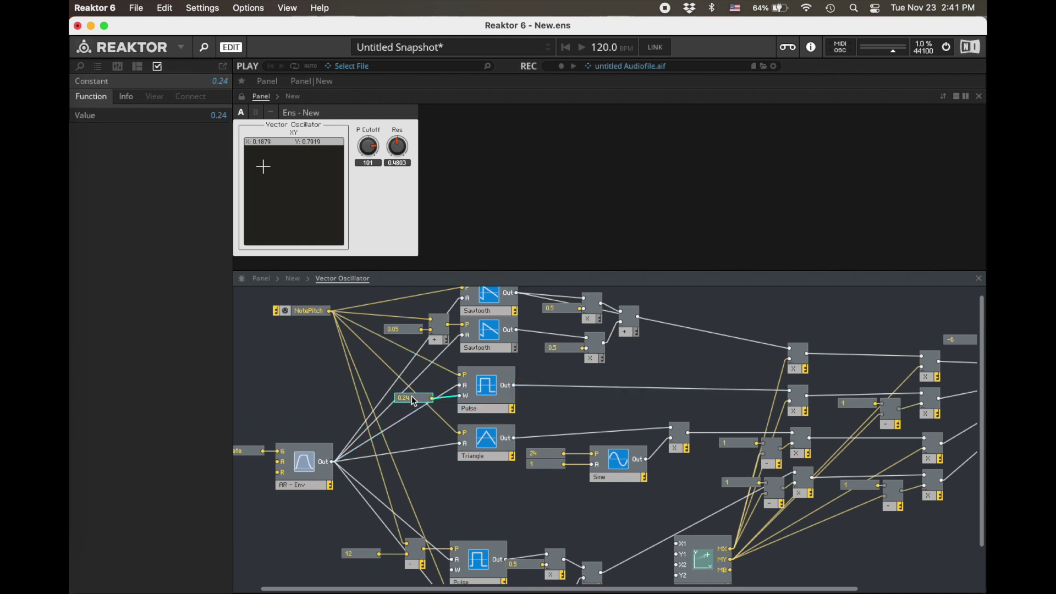
Select the Triangle/Sine group, then the lower Pulse and Sawtooth group.
{"action": "left_click_drag", "start_coordinate": [666, 507], "coordinate": [462, 432]}
{"action": "scroll", "coordinate": [479, 536], "scroll_direction": "down", "scroll_amount": 3}
{"action": "left_click", "coordinate": [612, 502]}
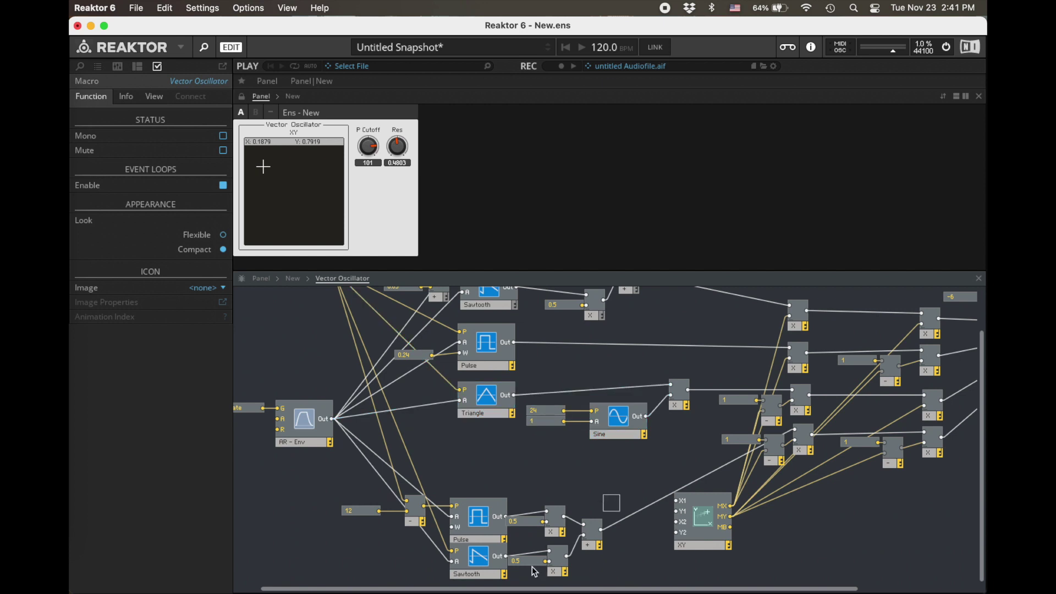
{"action": "left_click_drag", "start_coordinate": [533, 573], "coordinate": [365, 572]}
Sweep the XY pad toward the upper left and back to centre to audition the corners.
{"action": "left_click", "coordinate": [286, 173]}
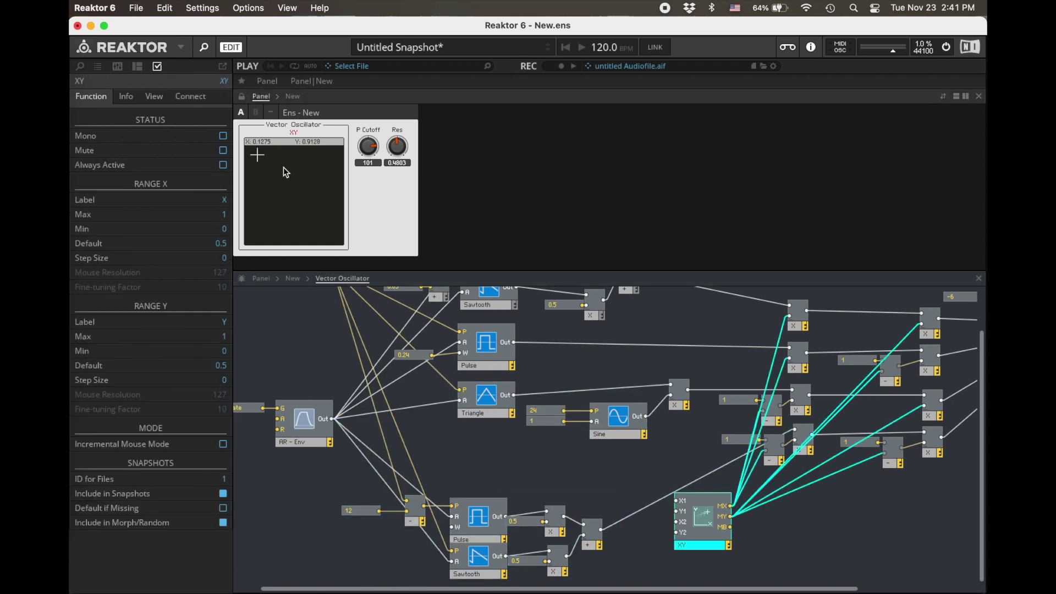
{"action": "left_click_drag", "start_coordinate": [286, 172], "coordinate": [322, 229]}
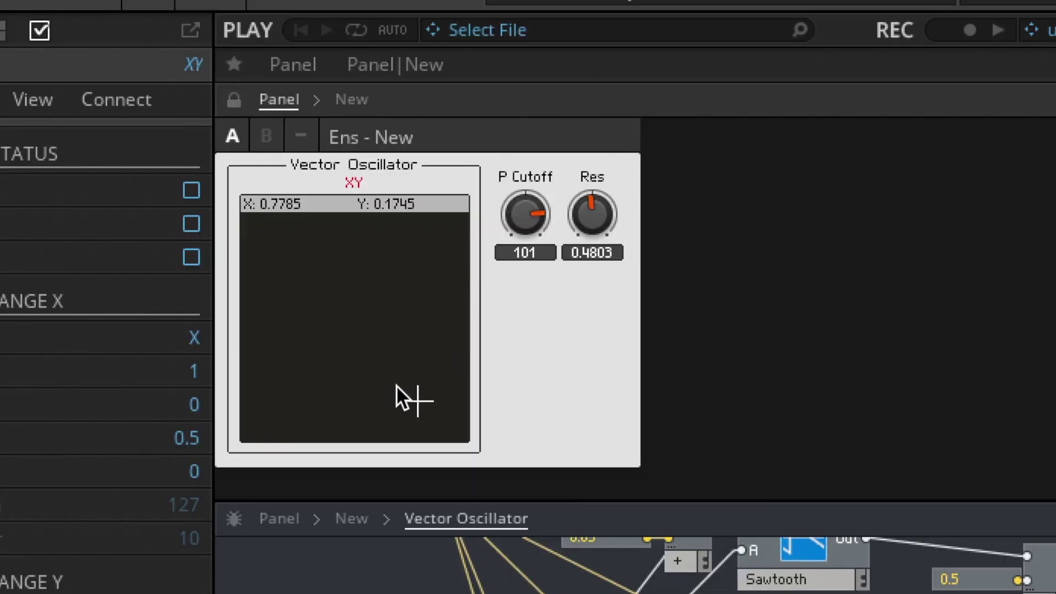
{"action": "left_click_drag", "start_coordinate": [396, 385], "coordinate": [419, 393]}
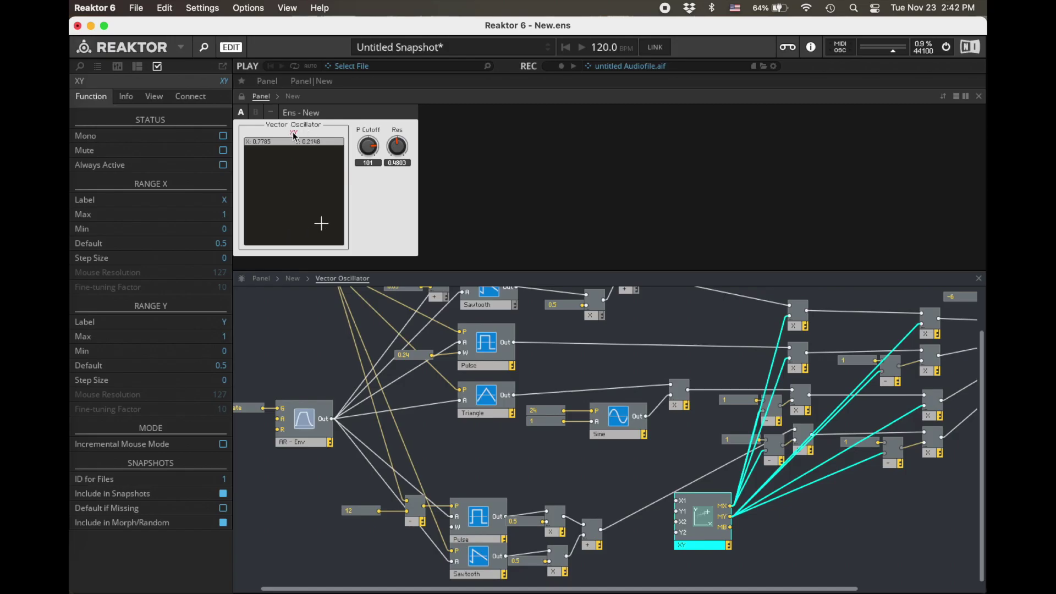
Set the XY pad's View width and height to 300 pixels each.
{"action": "left_click", "coordinate": [125, 101]}
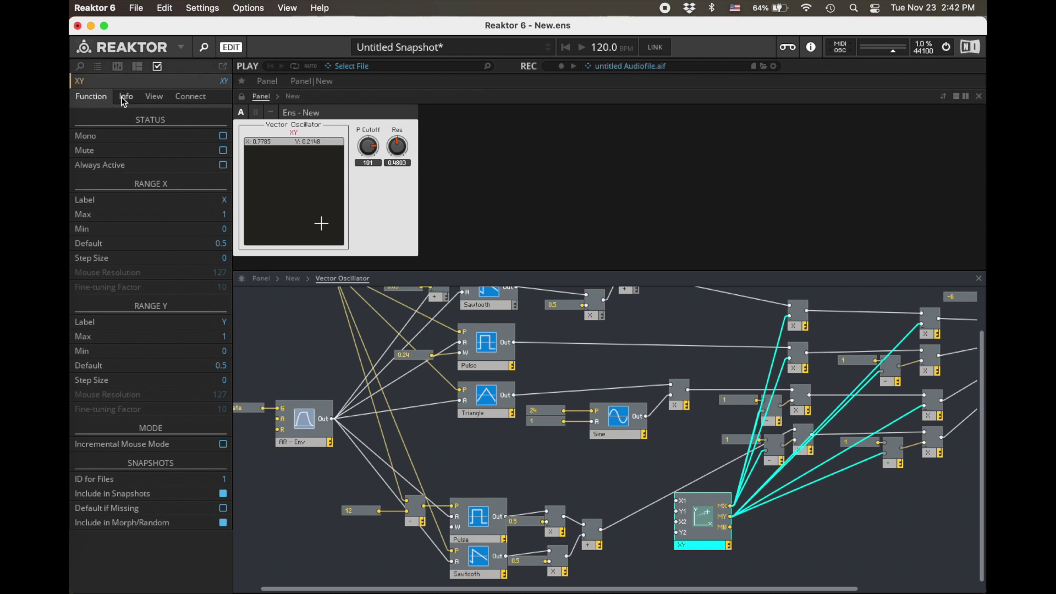
{"action": "left_click", "coordinate": [154, 97]}
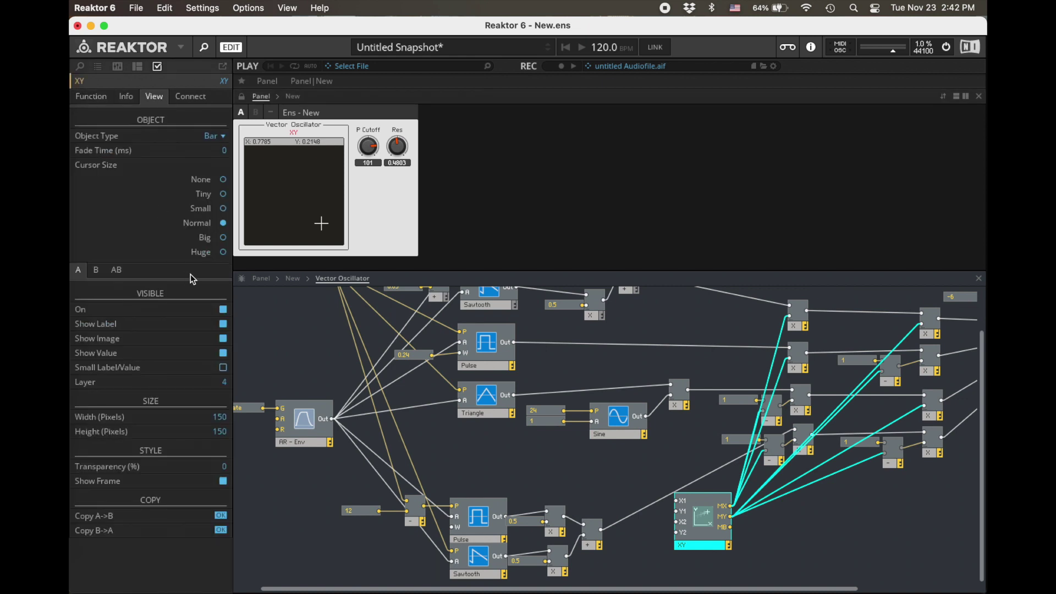
{"action": "double_click", "coordinate": [223, 418]}
{"action": "type", "text": "300"}
{"action": "key", "text": "Return"}
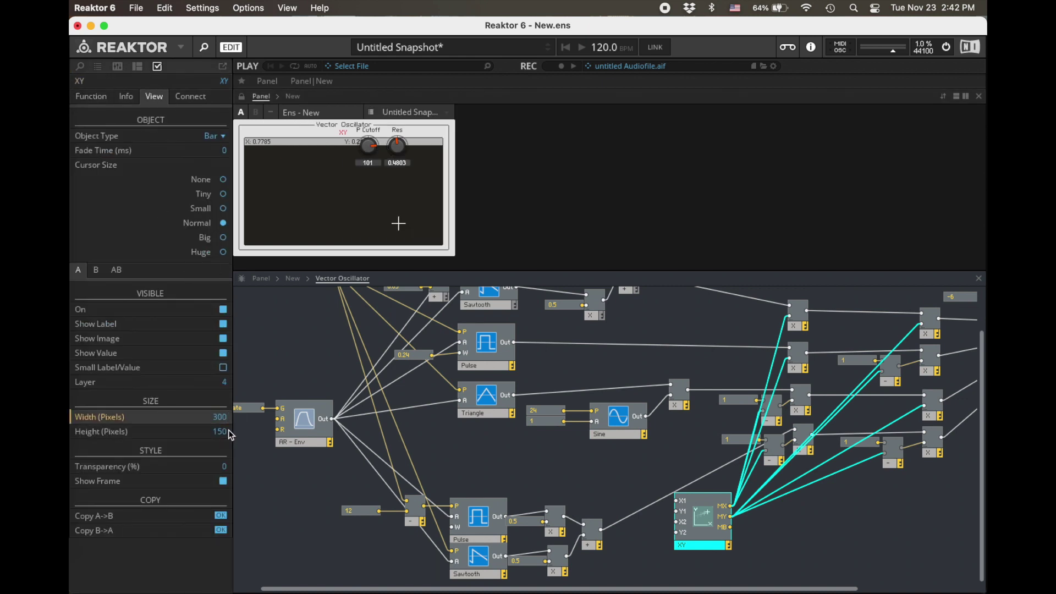
{"action": "double_click", "coordinate": [229, 434]}
{"action": "type", "text": "30"}
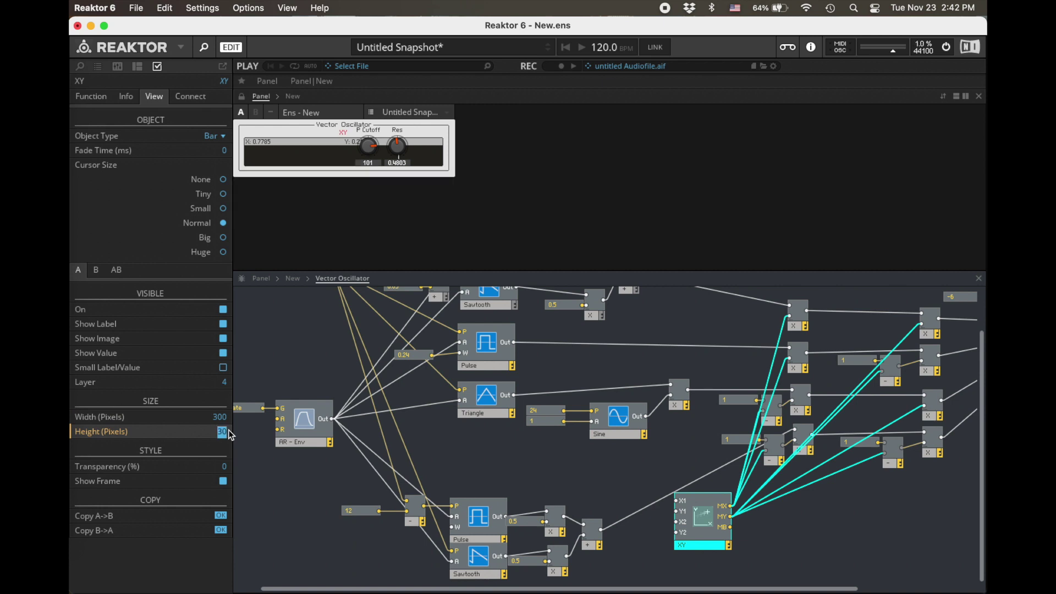
{"action": "type", "text": "0"}
{"action": "key", "text": "Return"}
Unlock the panel and move the Res and P Cutoff knobs to the pad's right.
{"action": "left_click", "coordinate": [241, 97]}
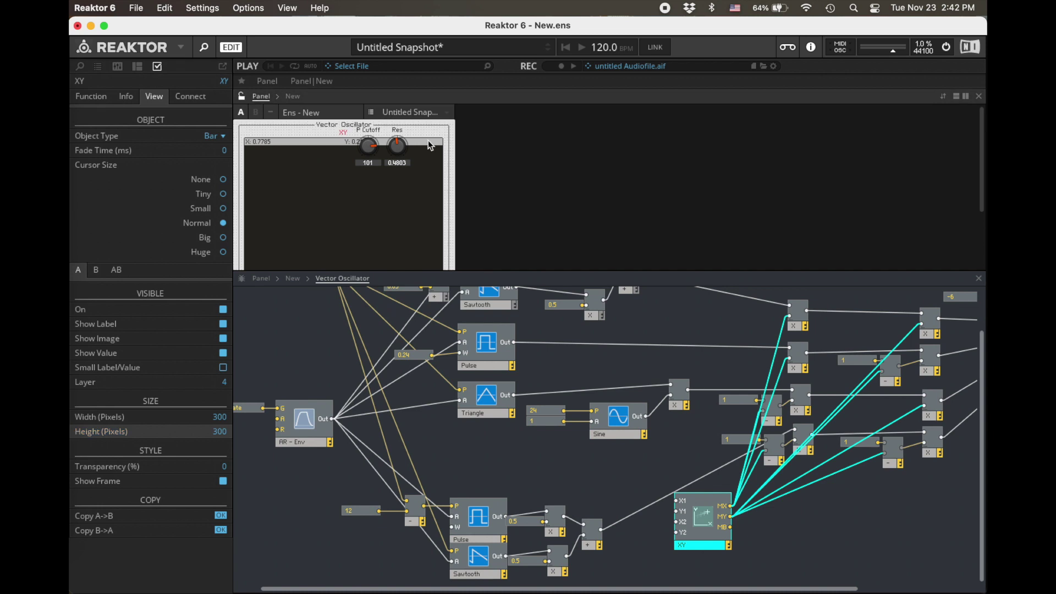
{"action": "left_click_drag", "start_coordinate": [397, 146], "coordinate": [516, 148]}
{"action": "left_click_drag", "start_coordinate": [364, 148], "coordinate": [477, 151]}
{"action": "left_click", "coordinate": [979, 278]}
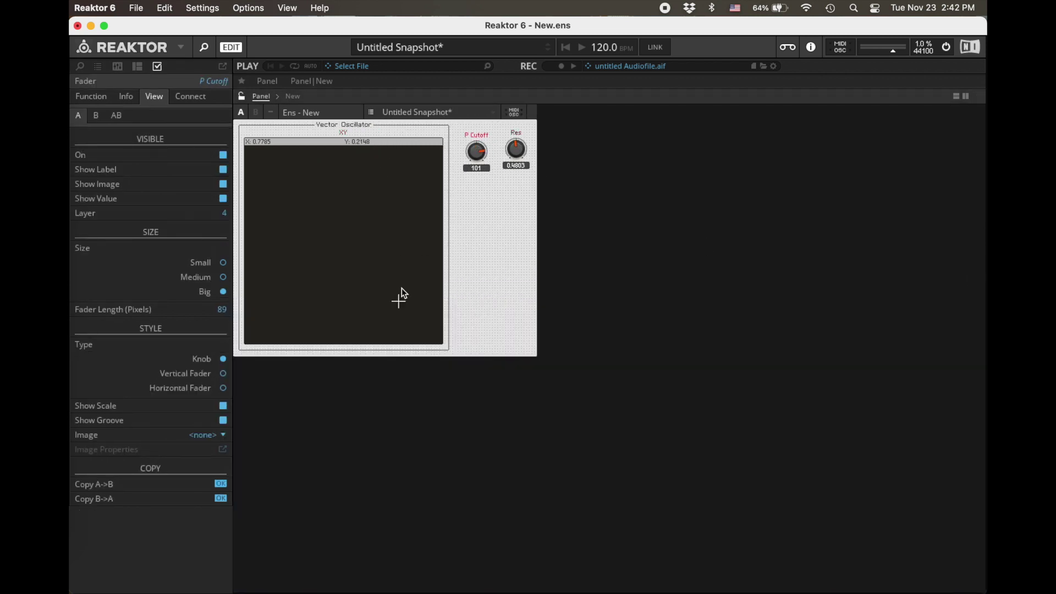
Relock the panel and sweep the XY pad, leaving it near X 0.51, Y 0.61.
{"action": "left_click", "coordinate": [335, 235]}
{"action": "left_click", "coordinate": [242, 97]}
{"action": "left_click", "coordinate": [319, 245]}
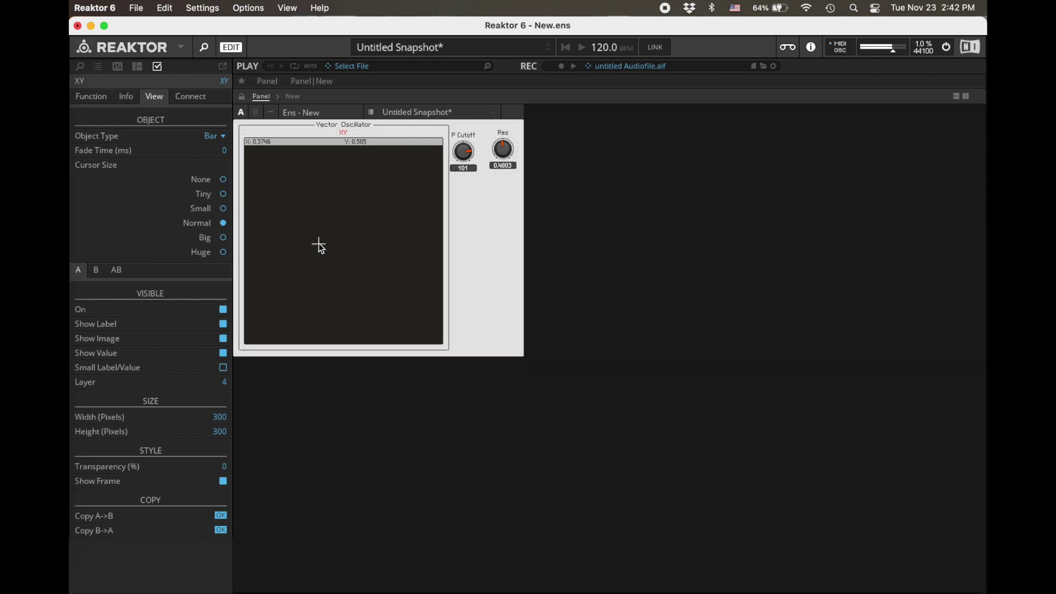
{"action": "left_click_drag", "start_coordinate": [319, 245], "coordinate": [351, 214]}
{"action": "left_click_drag", "start_coordinate": [341, 232], "coordinate": [313, 180]}
{"action": "left_click_drag", "start_coordinate": [355, 220], "coordinate": [357, 219]}
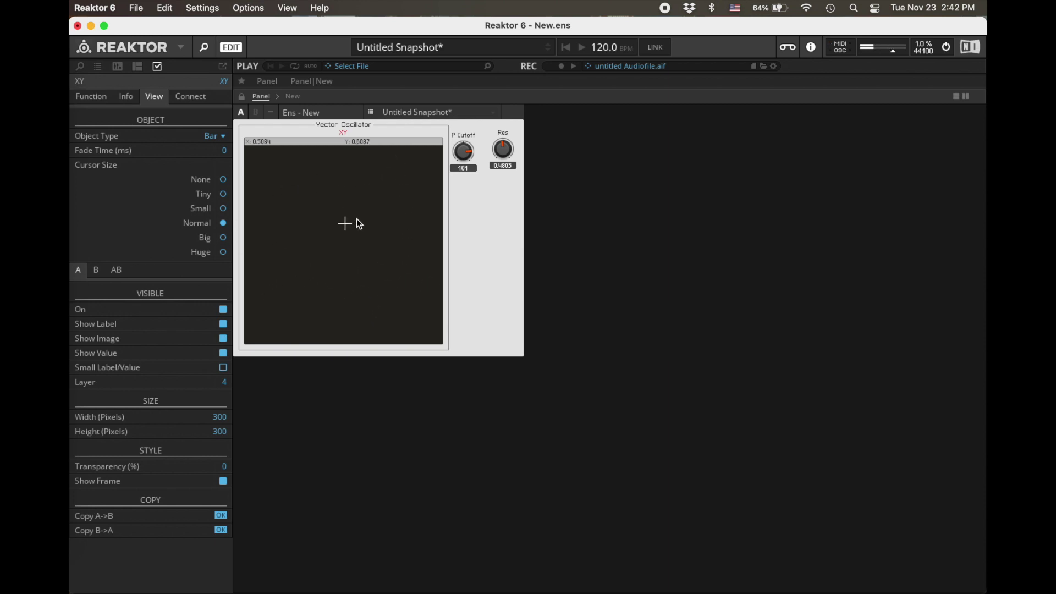